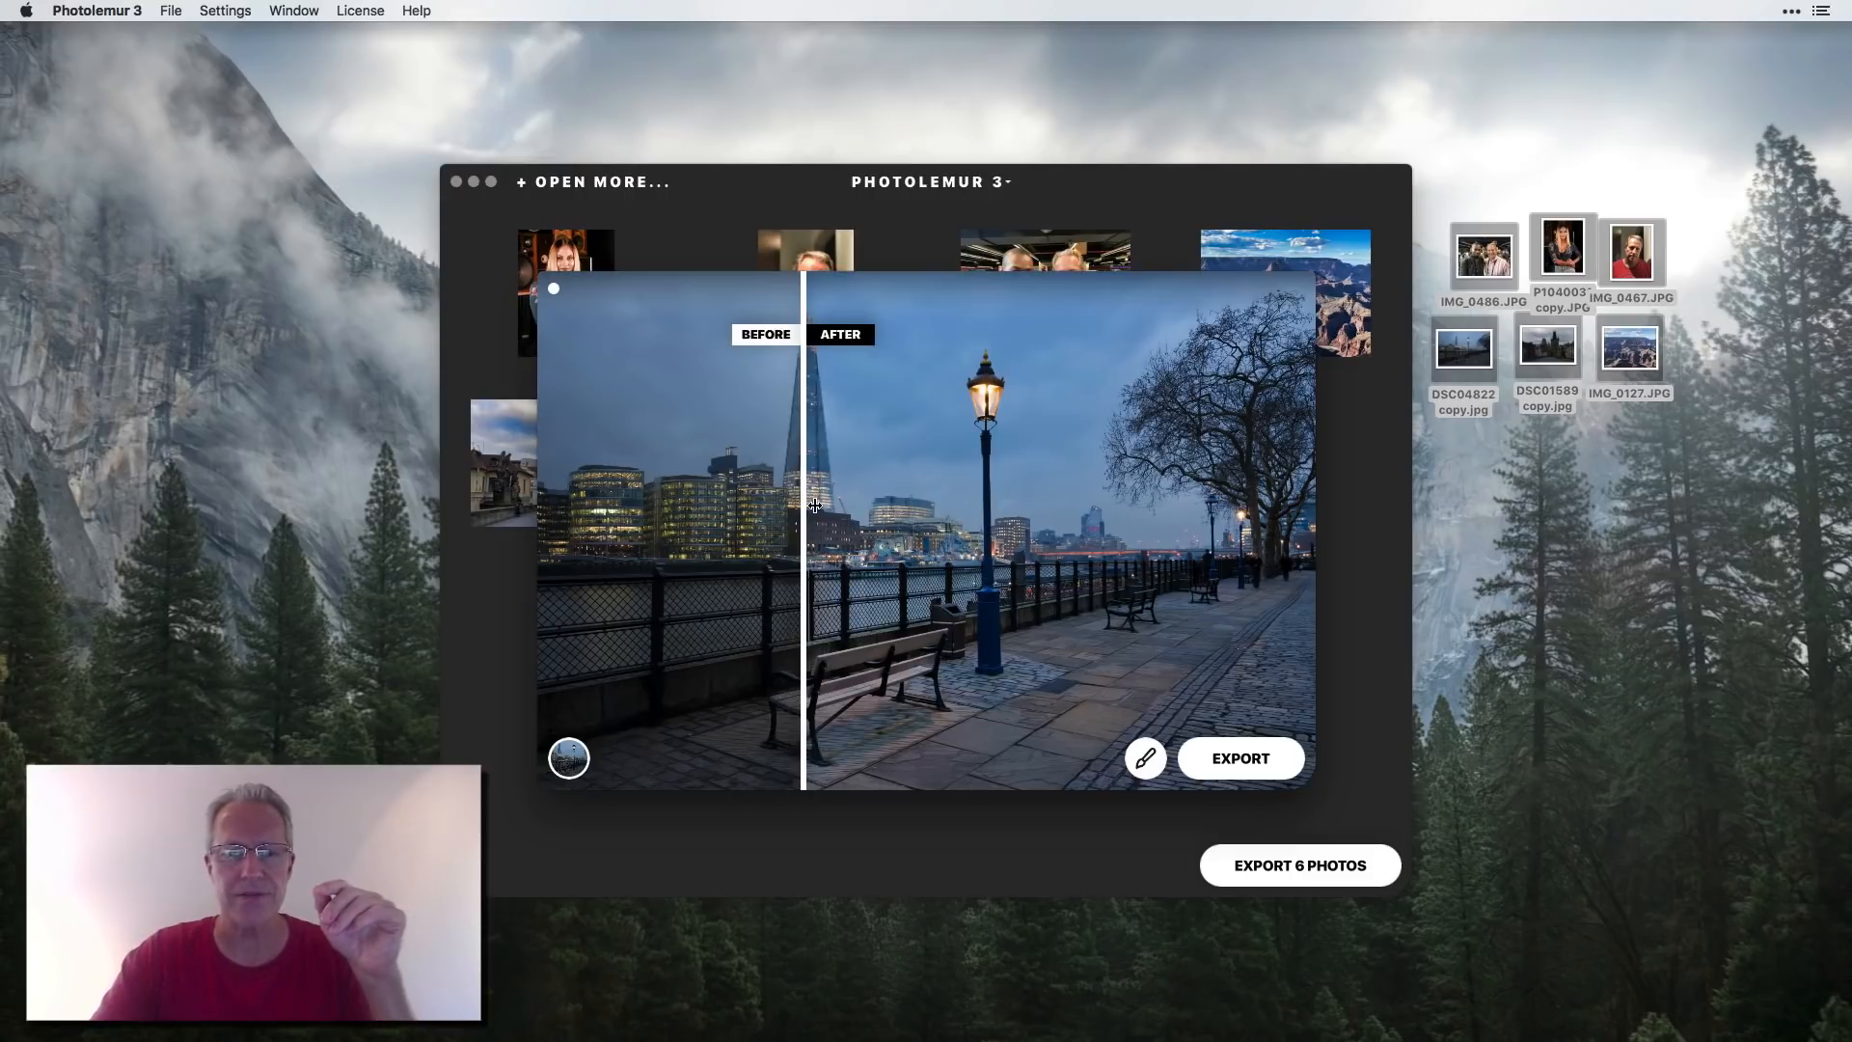
- Compare the before and after versions of the riverside photo by sweeping the divider across the skyline
{"action": "left_click_drag", "start_coordinate": [800, 505], "coordinate": [585, 483]}
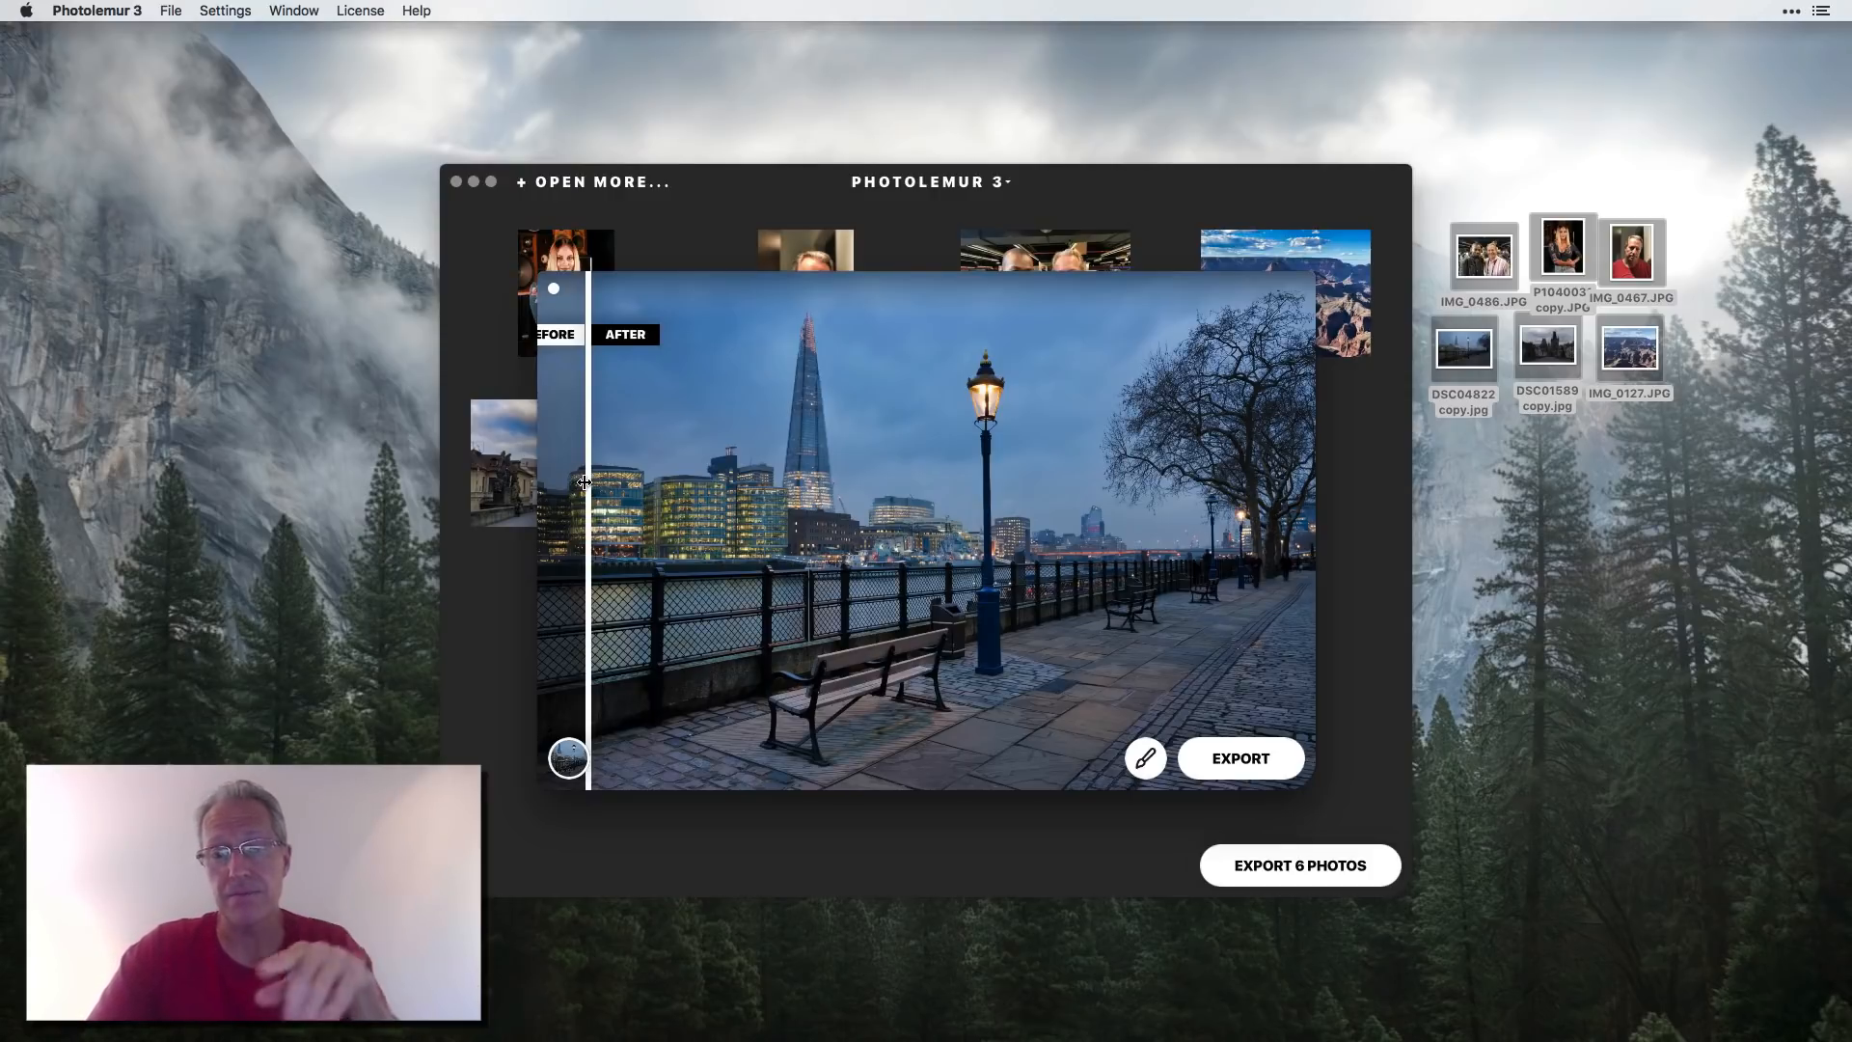
{"action": "left_click_drag", "start_coordinate": [585, 482], "coordinate": [695, 399]}
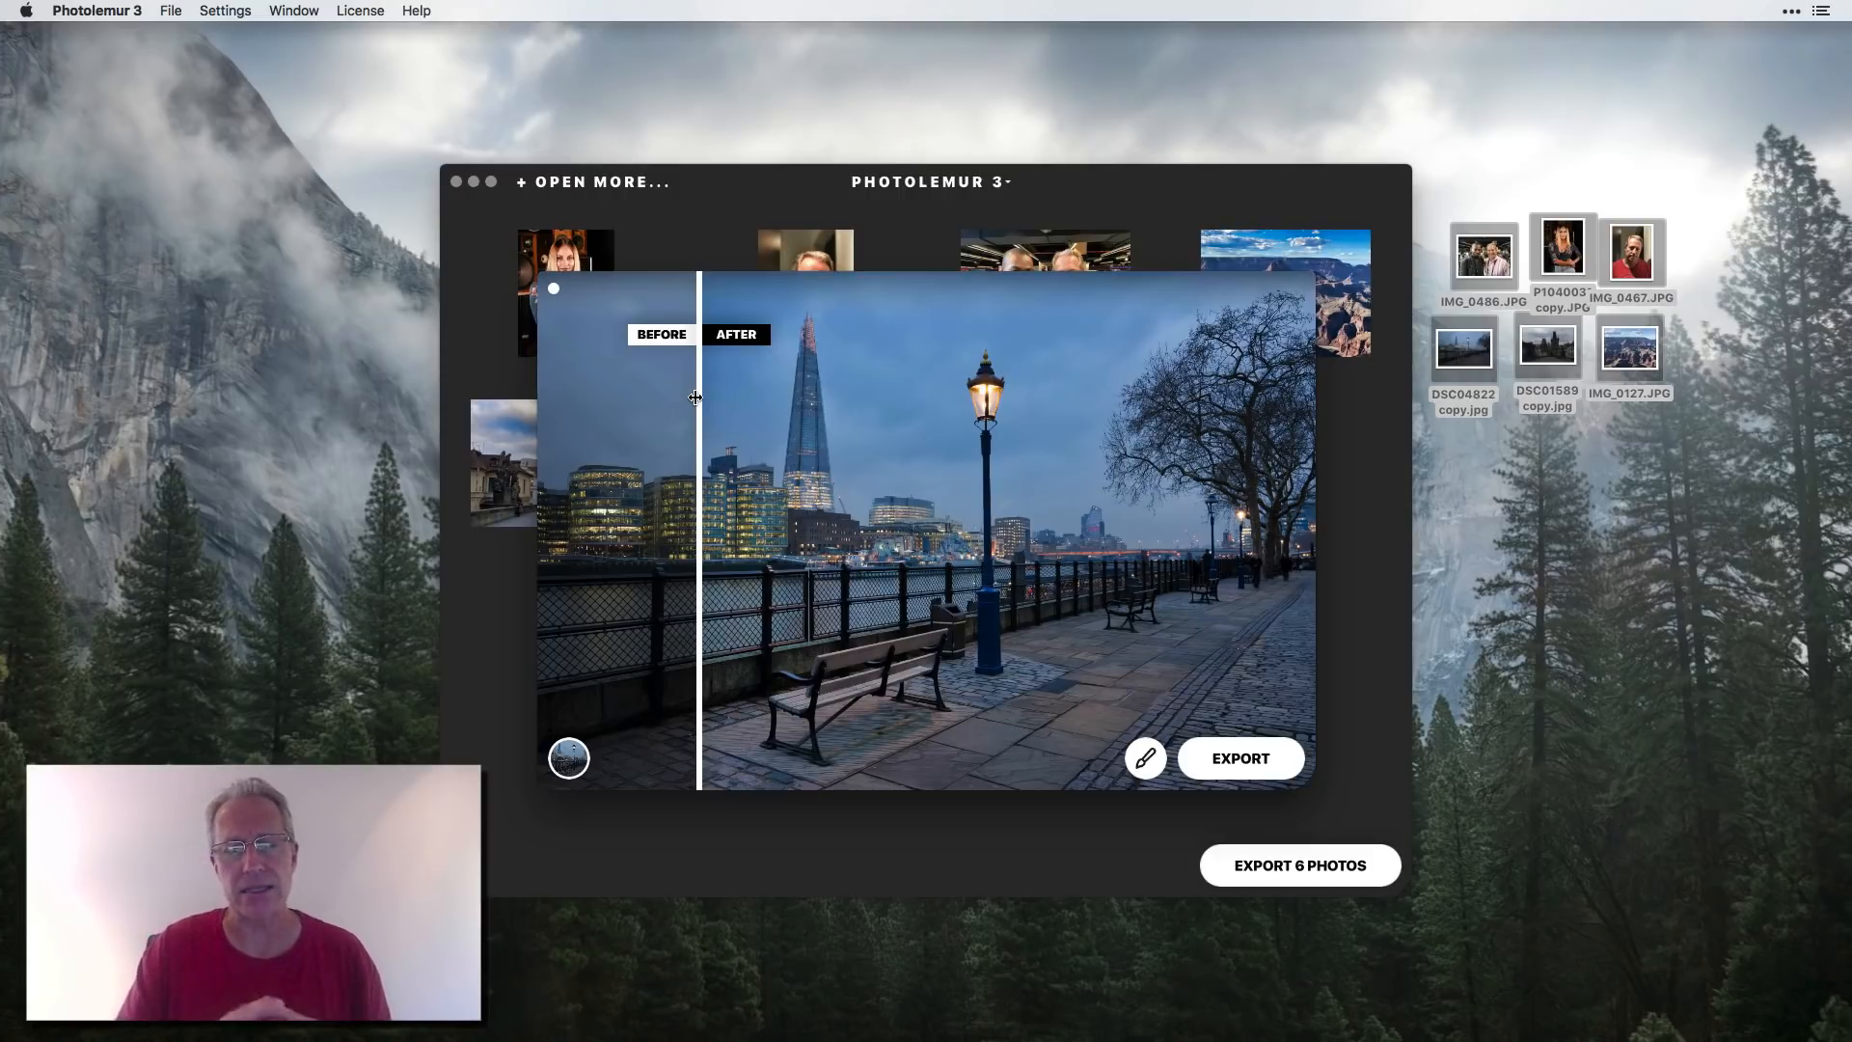
{"action": "left_click_drag", "start_coordinate": [695, 397], "coordinate": [809, 477]}
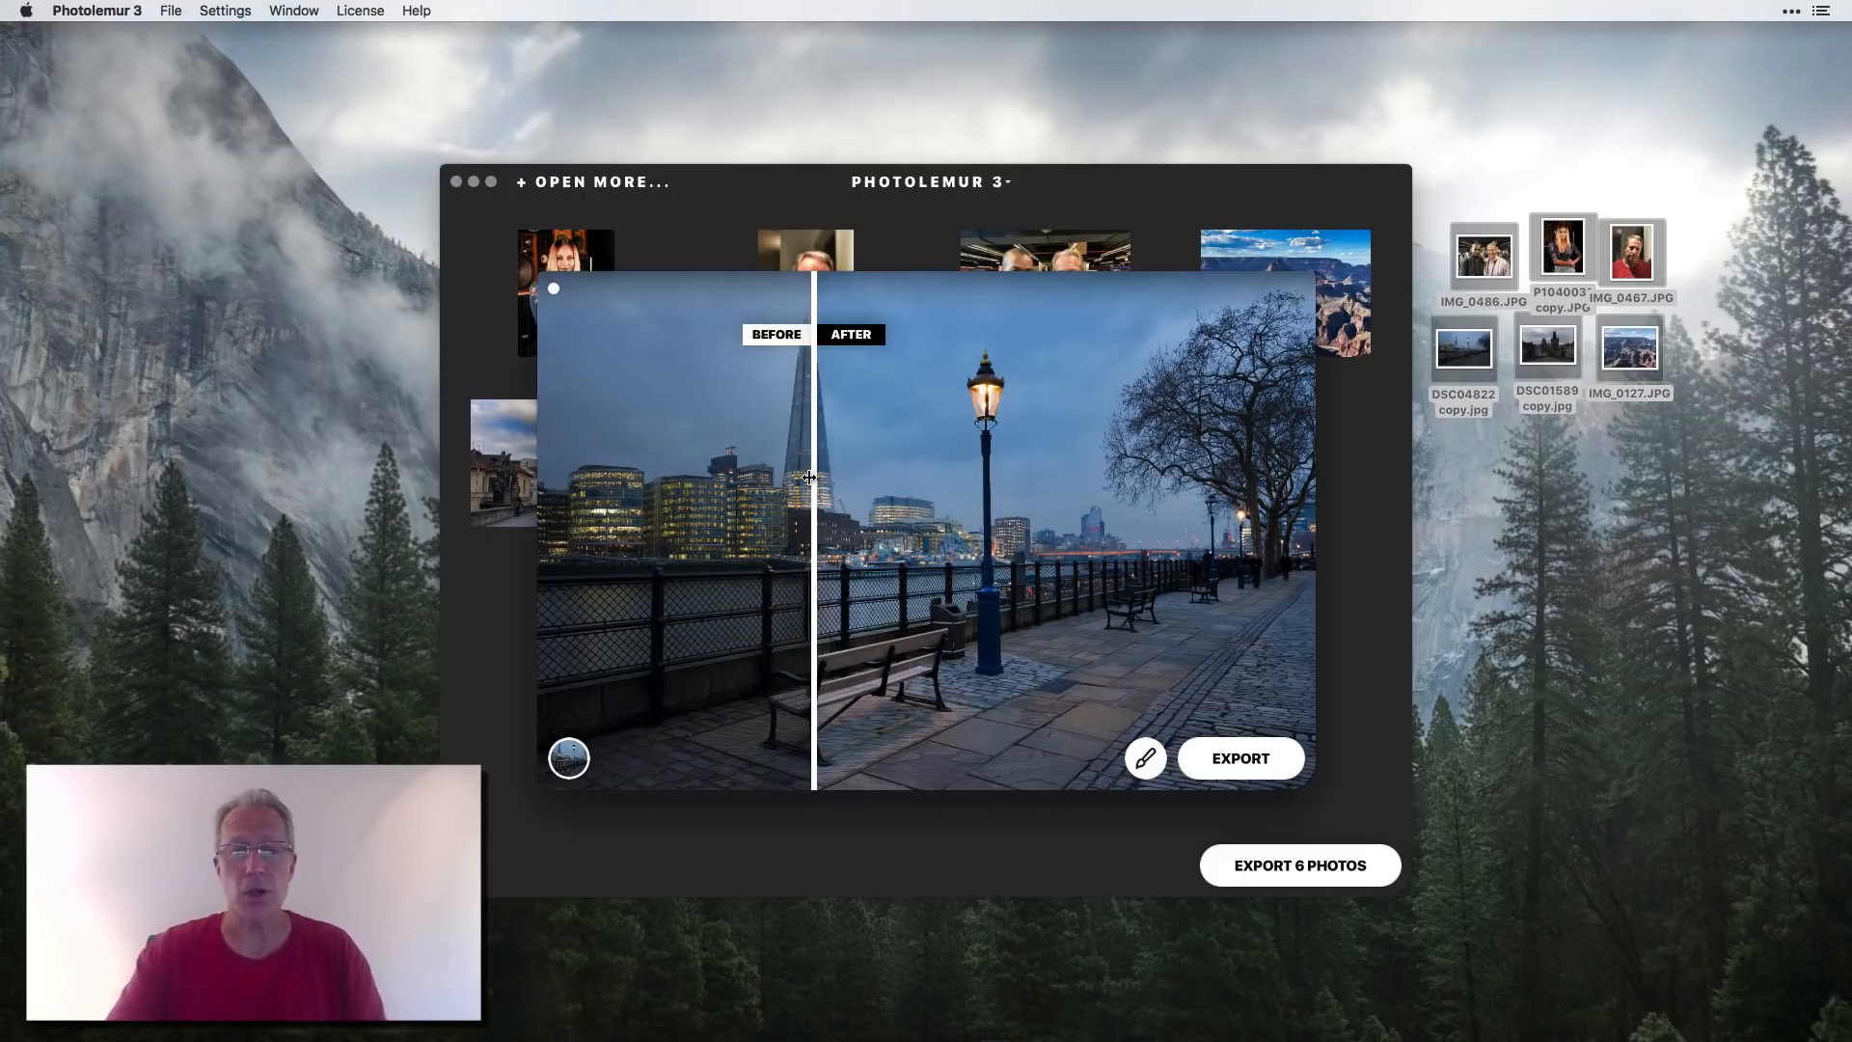
- Try the palm-tree style on the riverside photo, replace it with the black-and-white style, and compare it with the original
{"action": "left_click", "coordinate": [570, 759]}
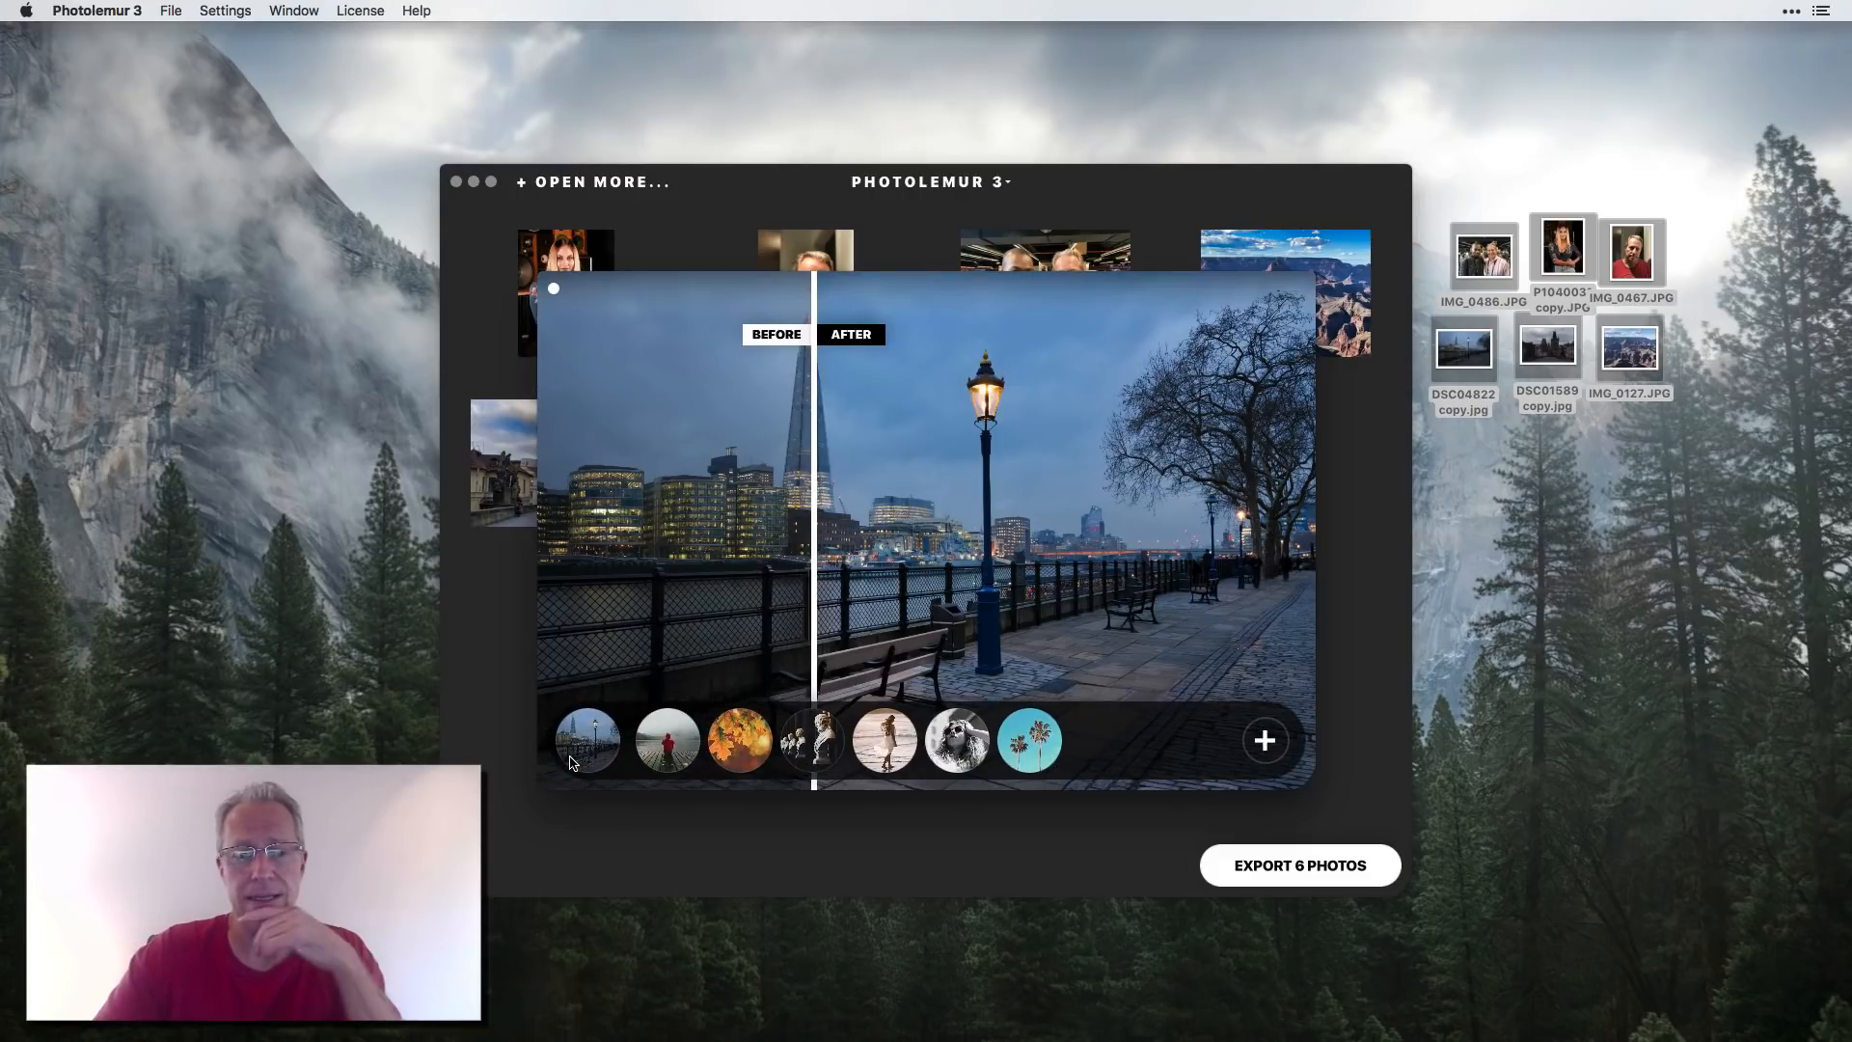
{"action": "left_click", "coordinate": [1041, 747]}
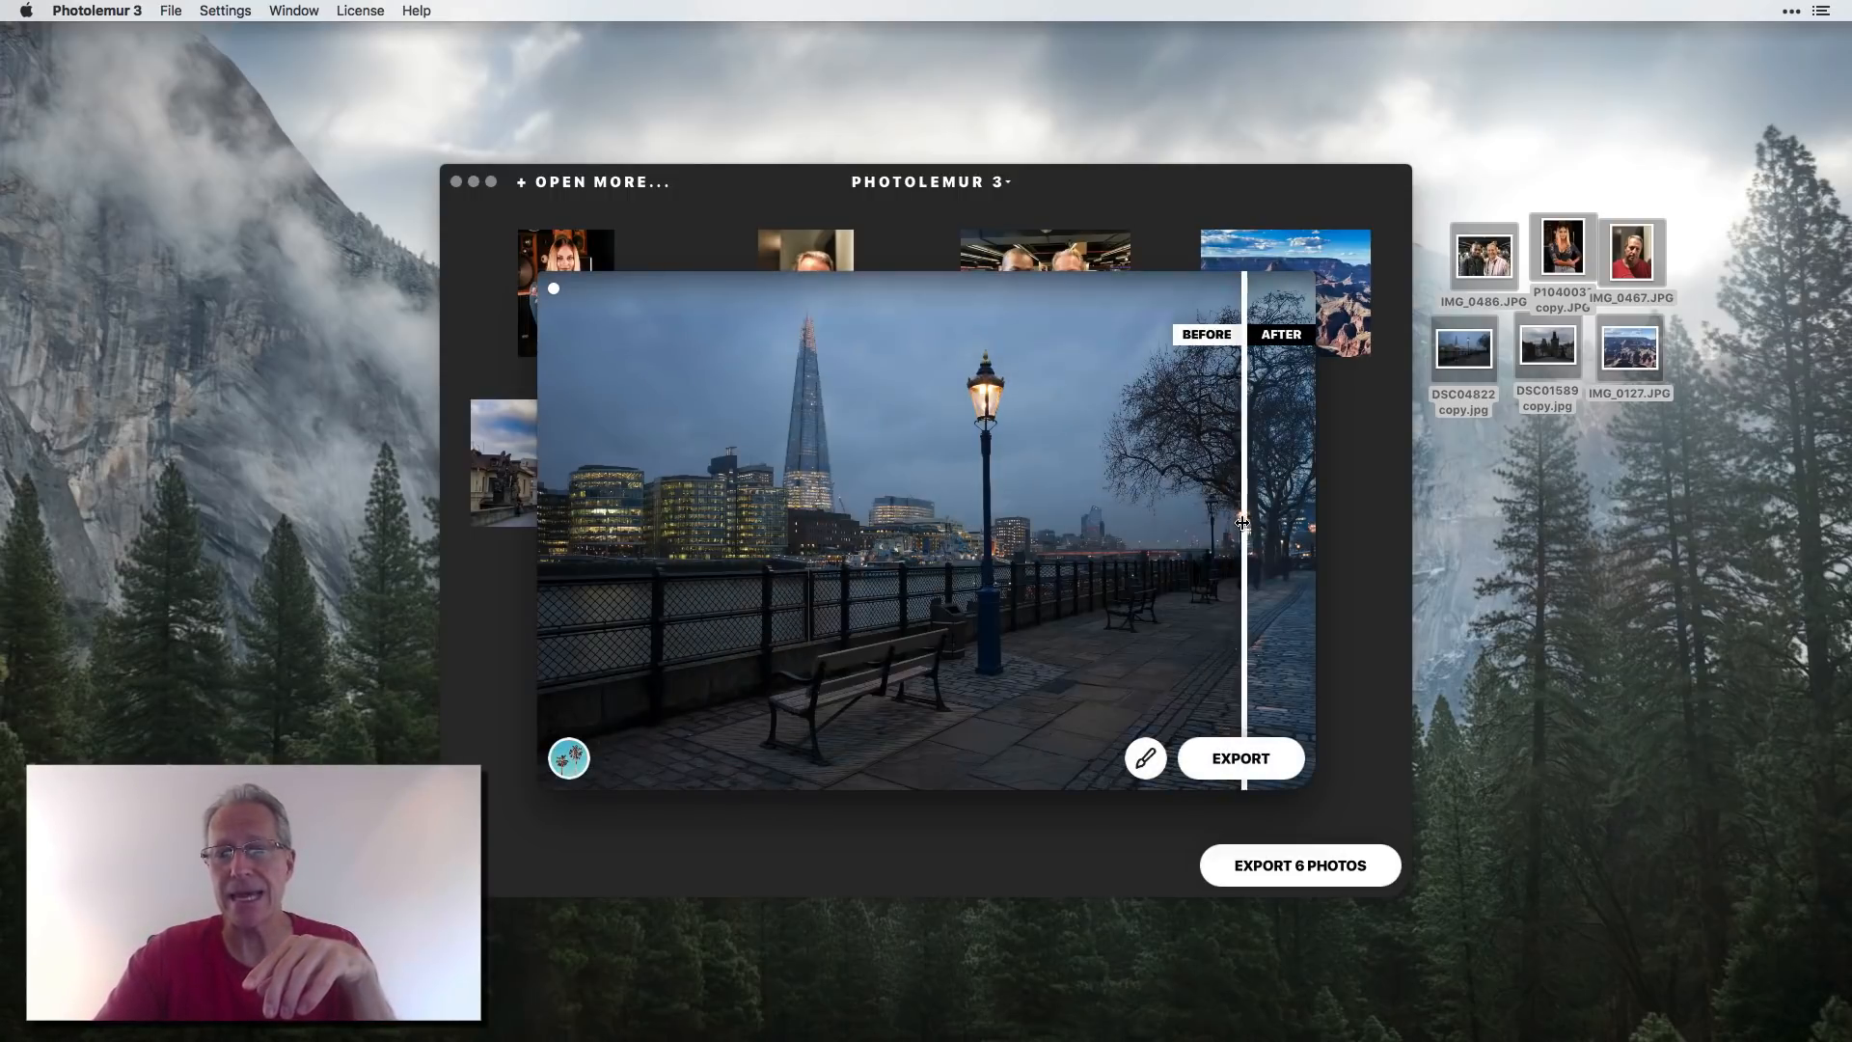
{"action": "left_click", "coordinate": [570, 757]}
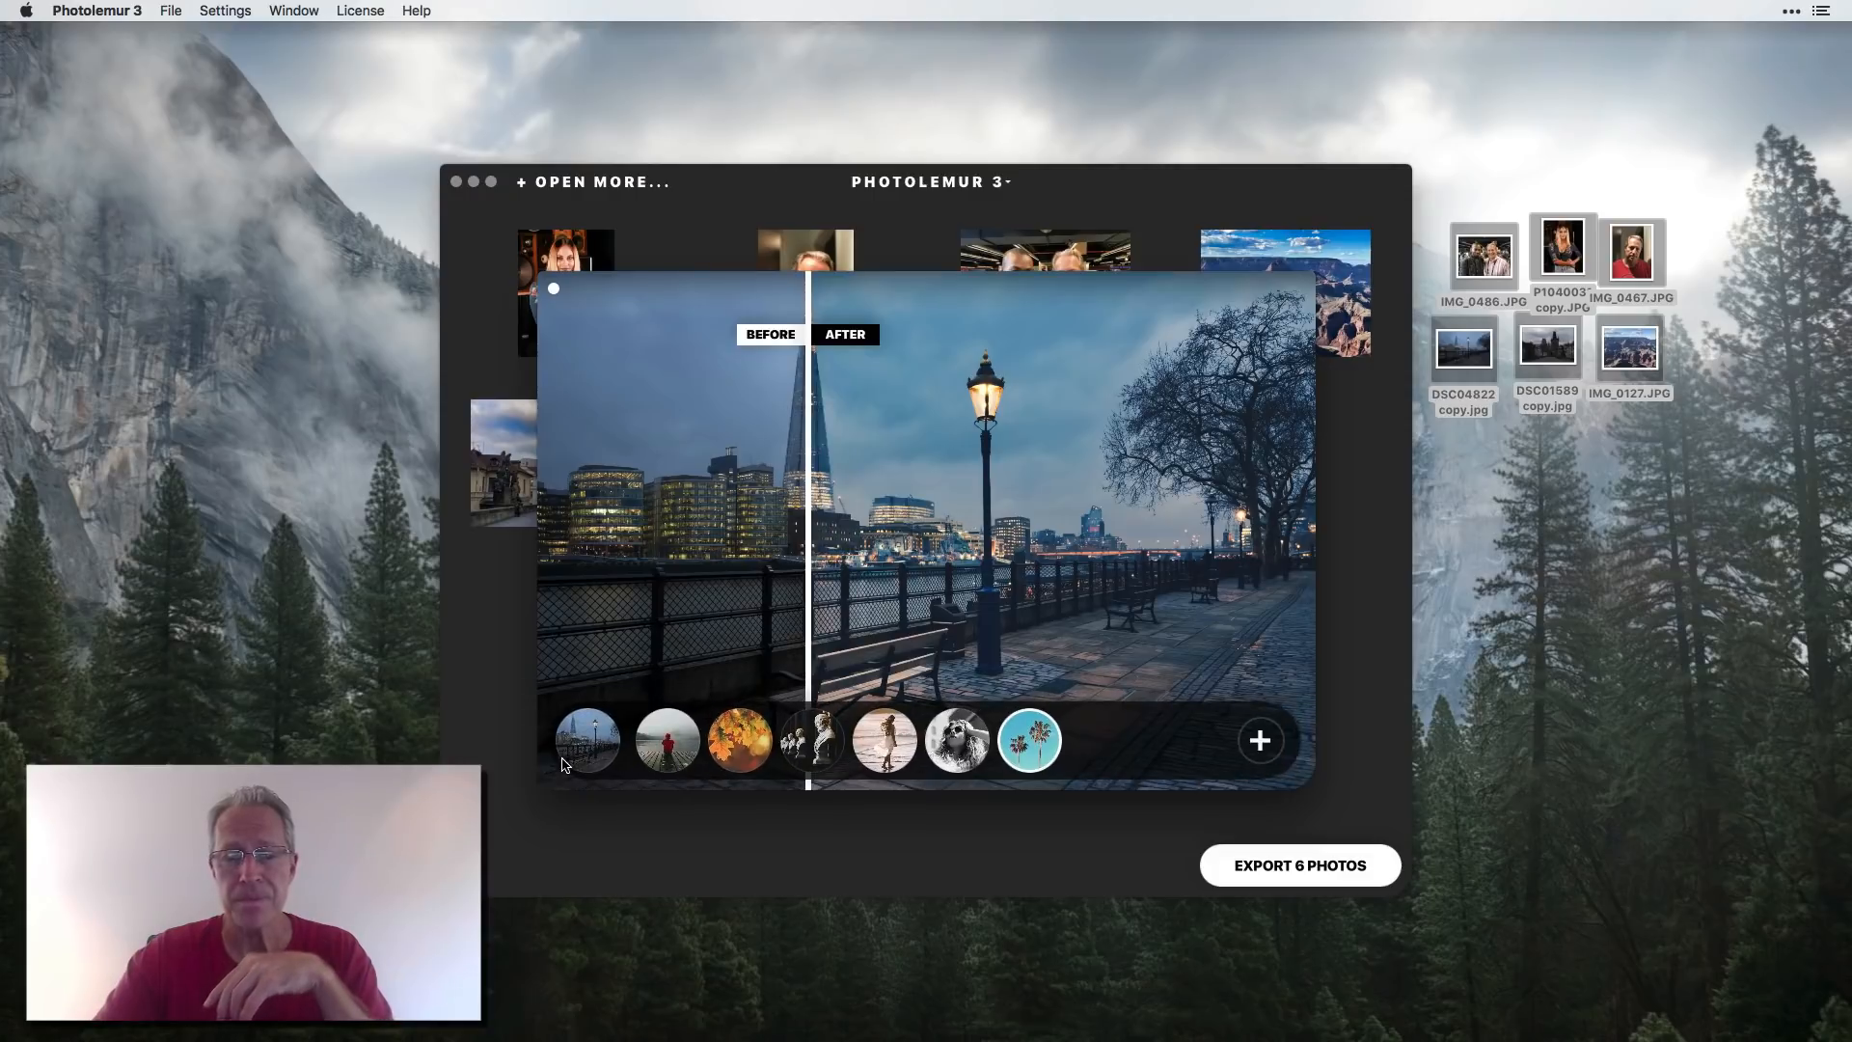
{"action": "left_click", "coordinate": [969, 741]}
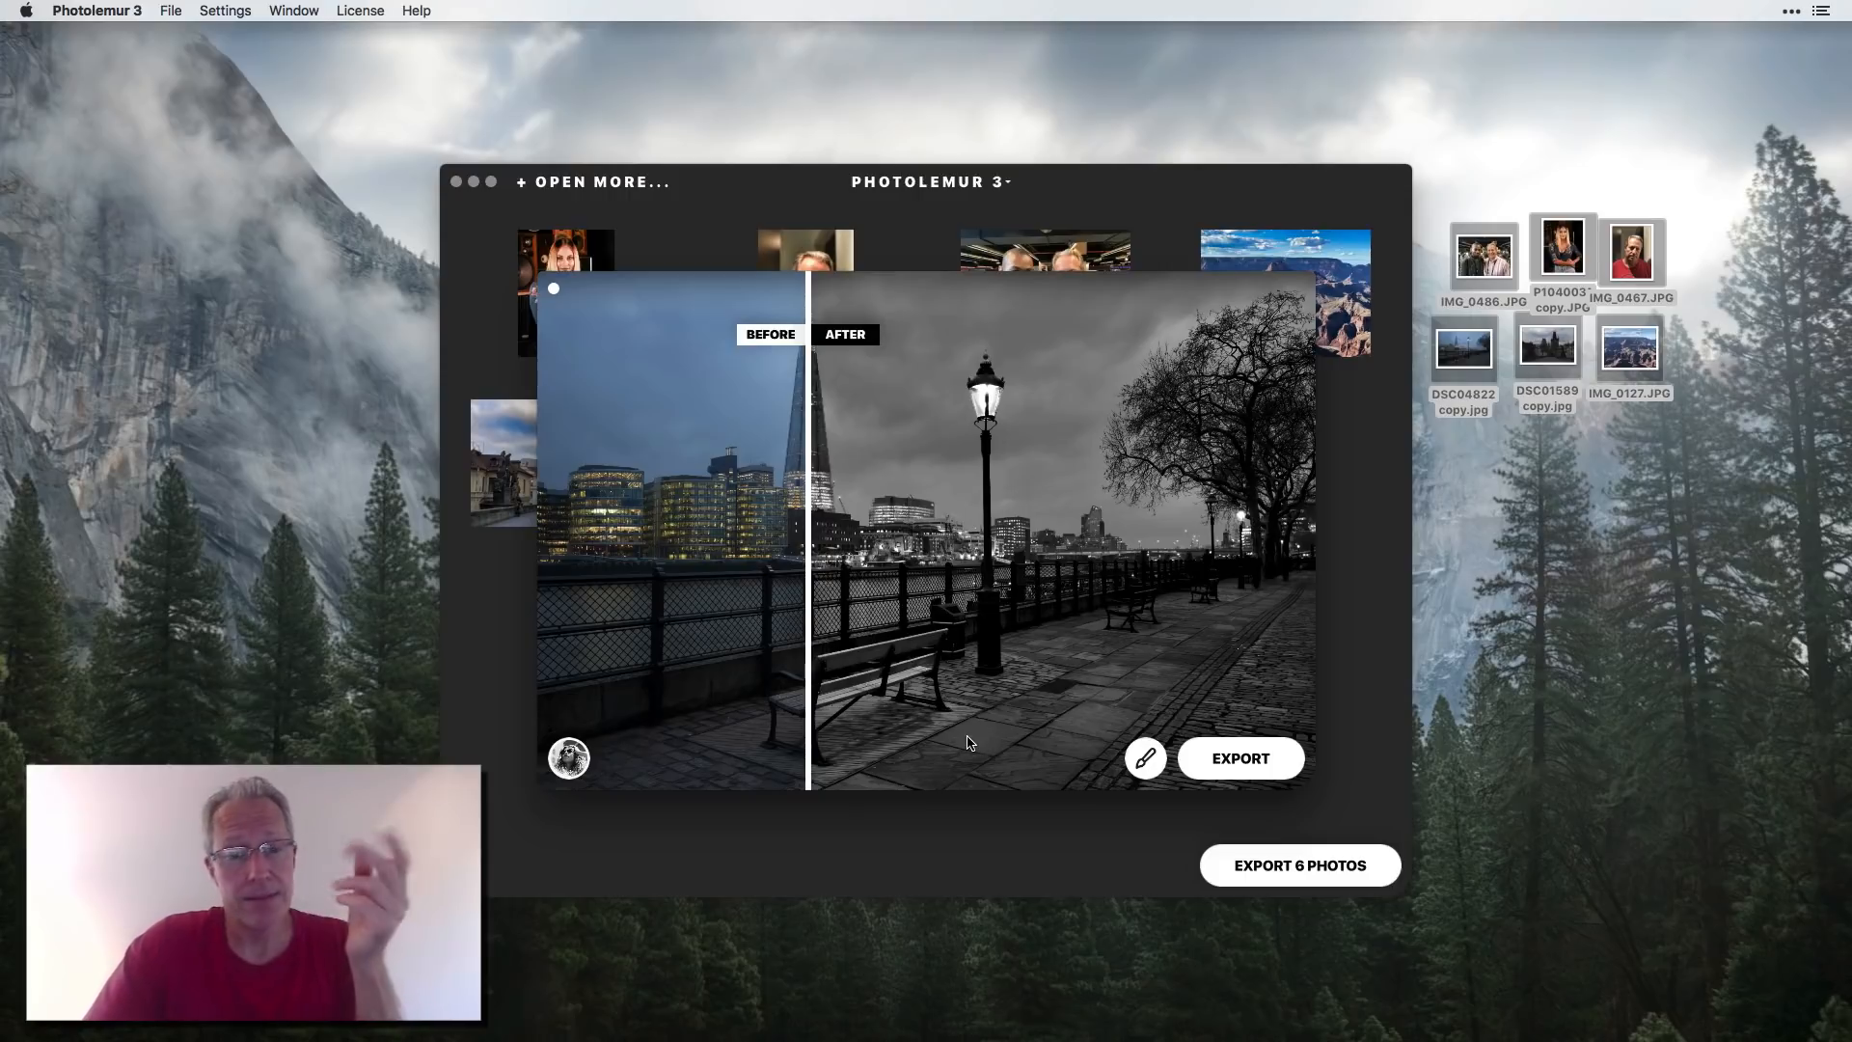
{"action": "left_click_drag", "start_coordinate": [809, 614], "coordinate": [797, 533]}
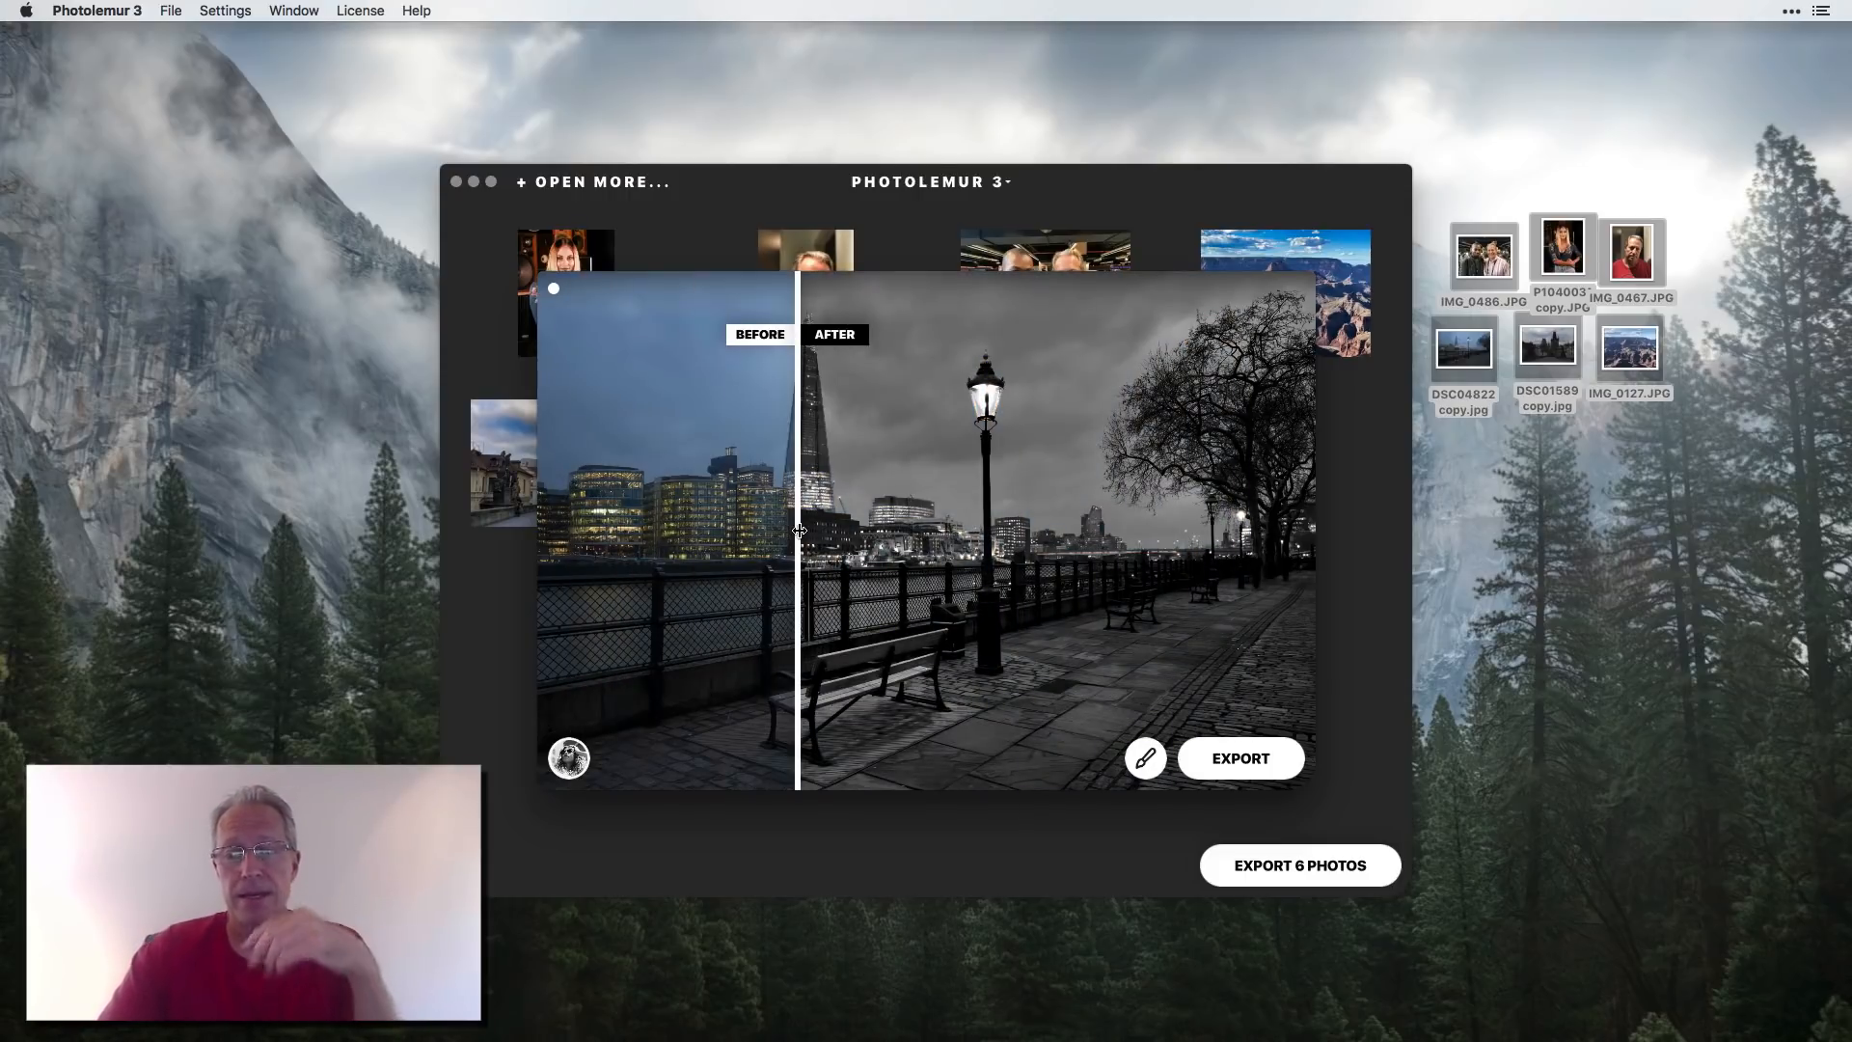
- Turn off eyes enlargement and face enhancement for the riverside photo and set the effect strength to maximum
{"action": "left_click", "coordinate": [1152, 759]}
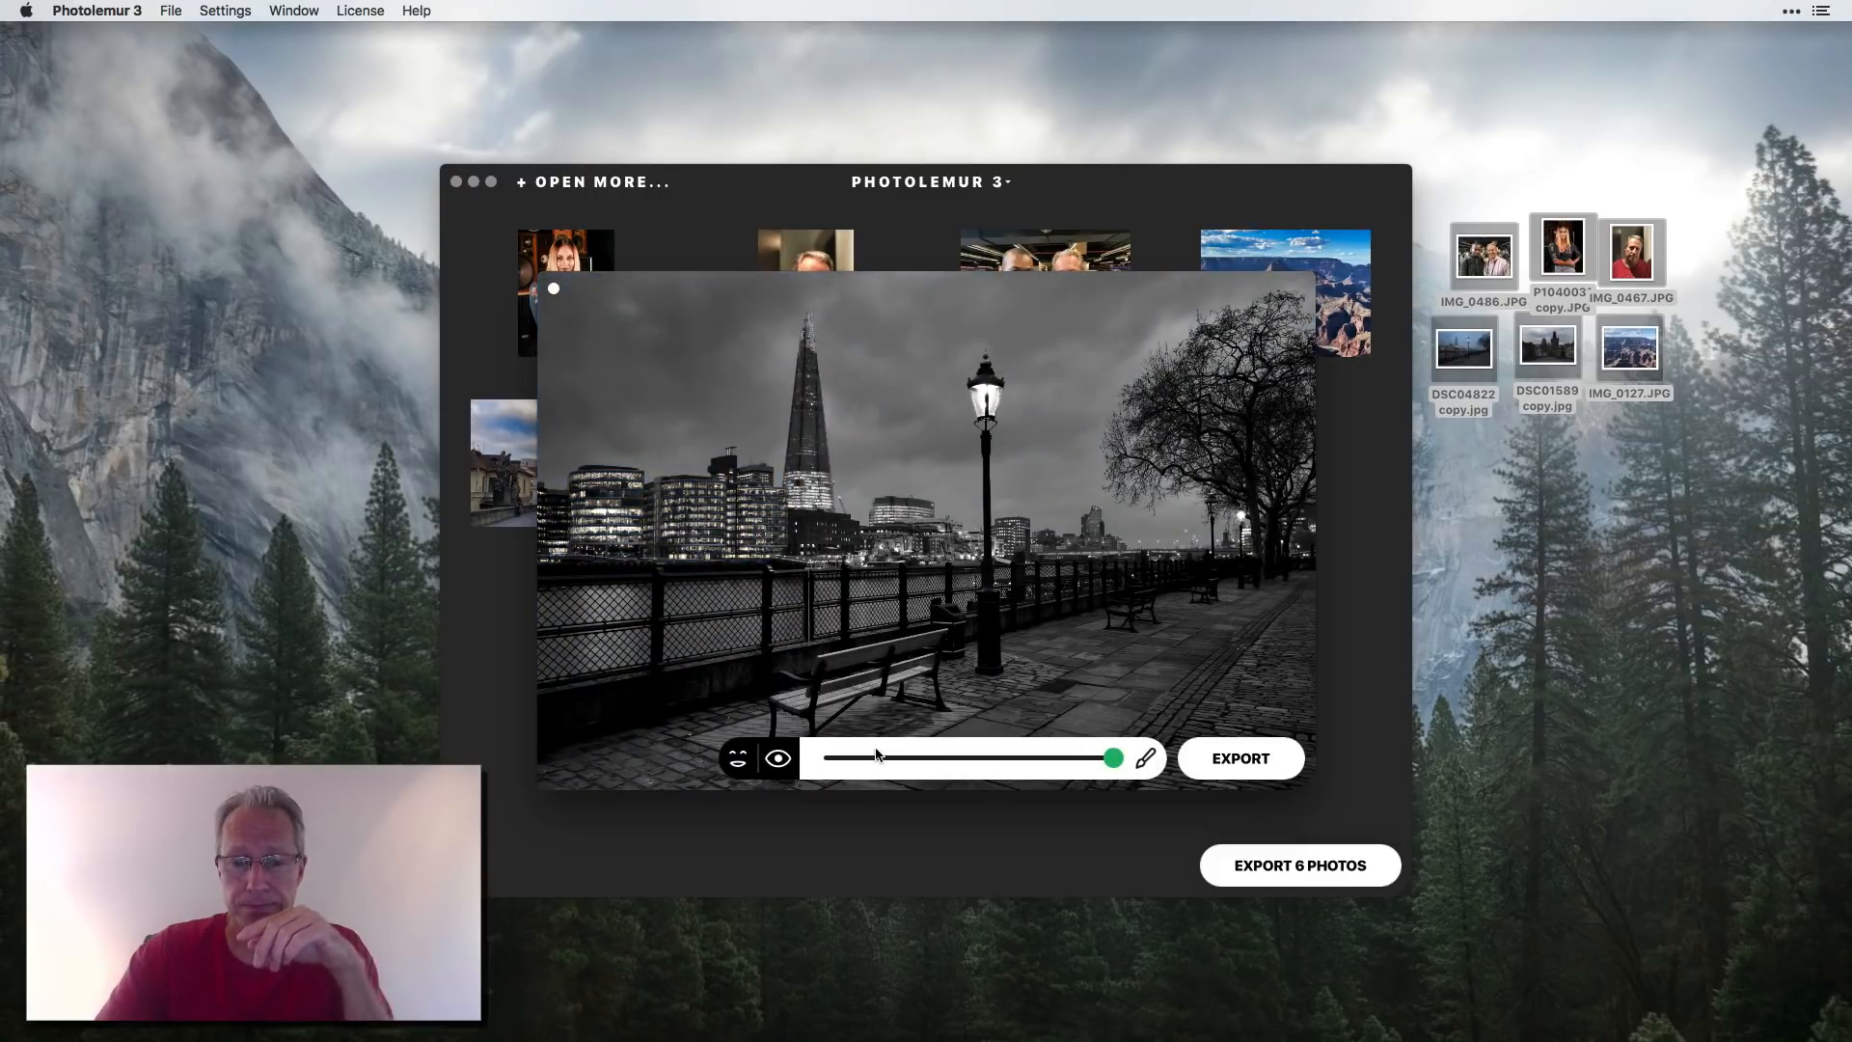
{"action": "left_click", "coordinate": [777, 760]}
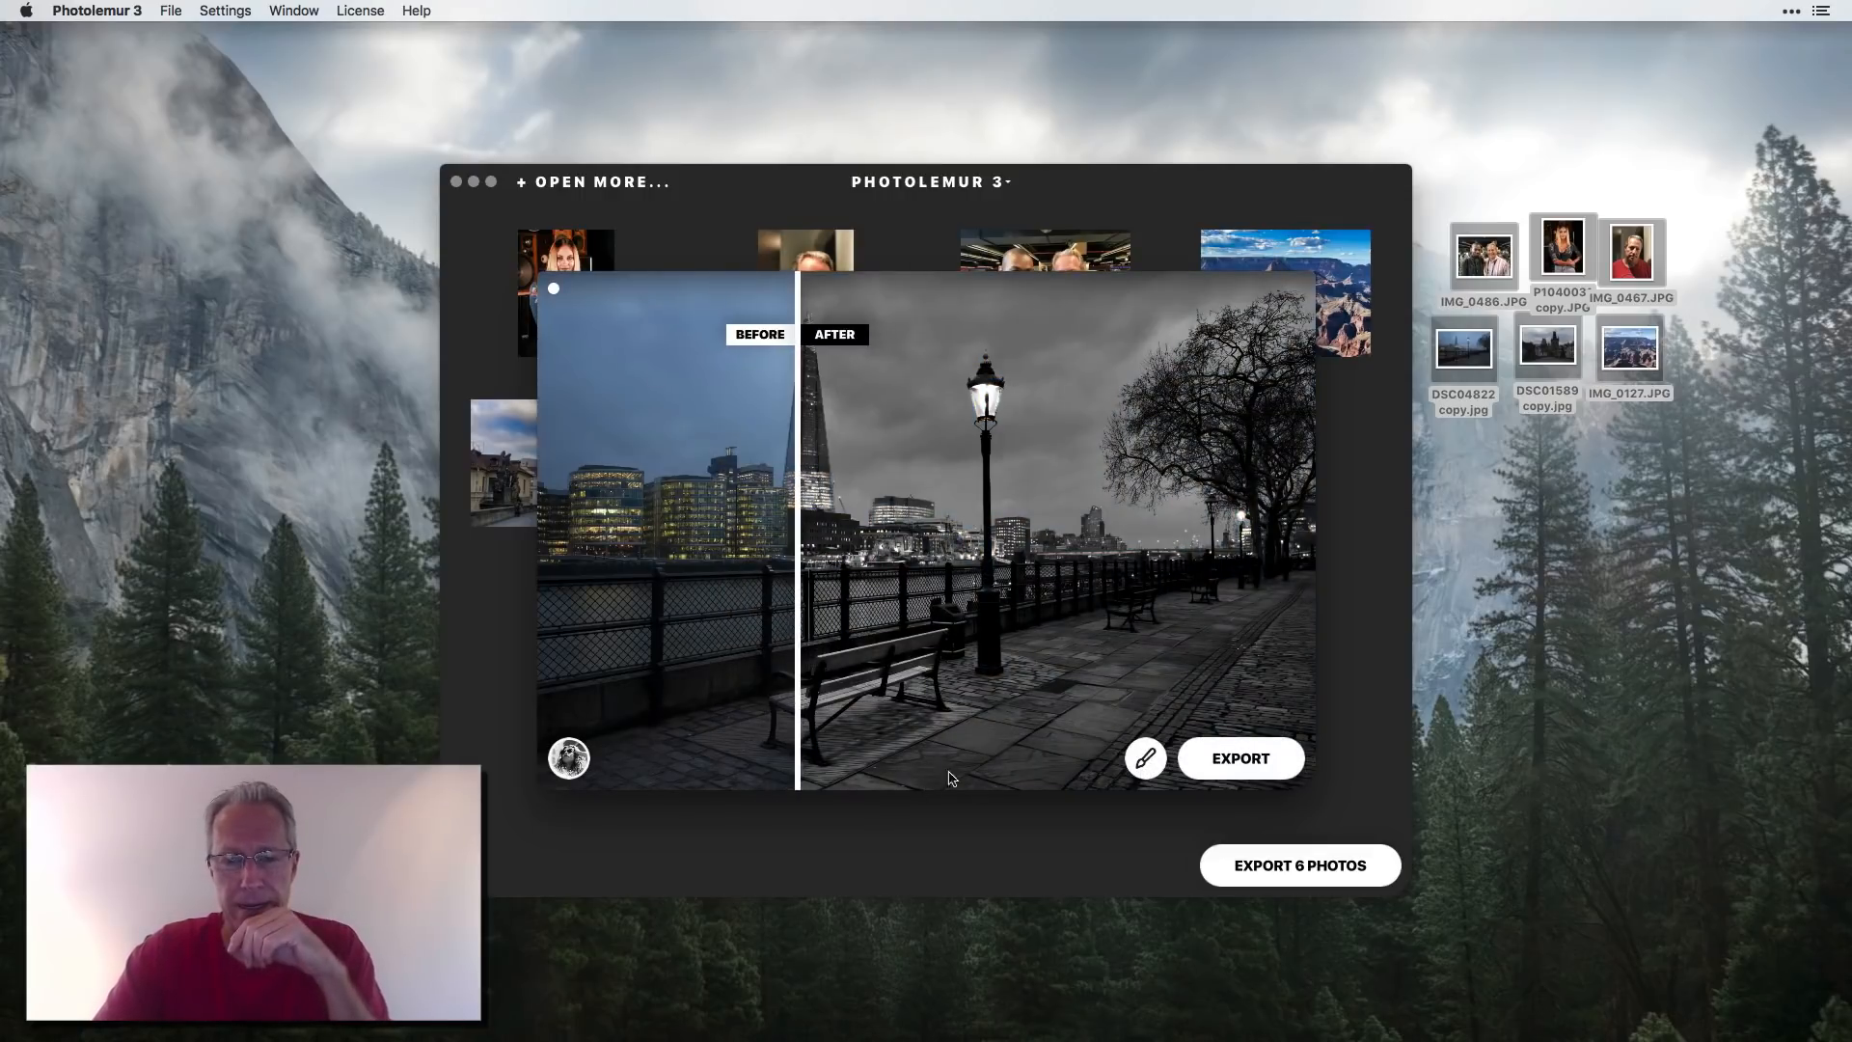
{"action": "left_click", "coordinate": [1143, 759]}
{"action": "left_click", "coordinate": [745, 764]}
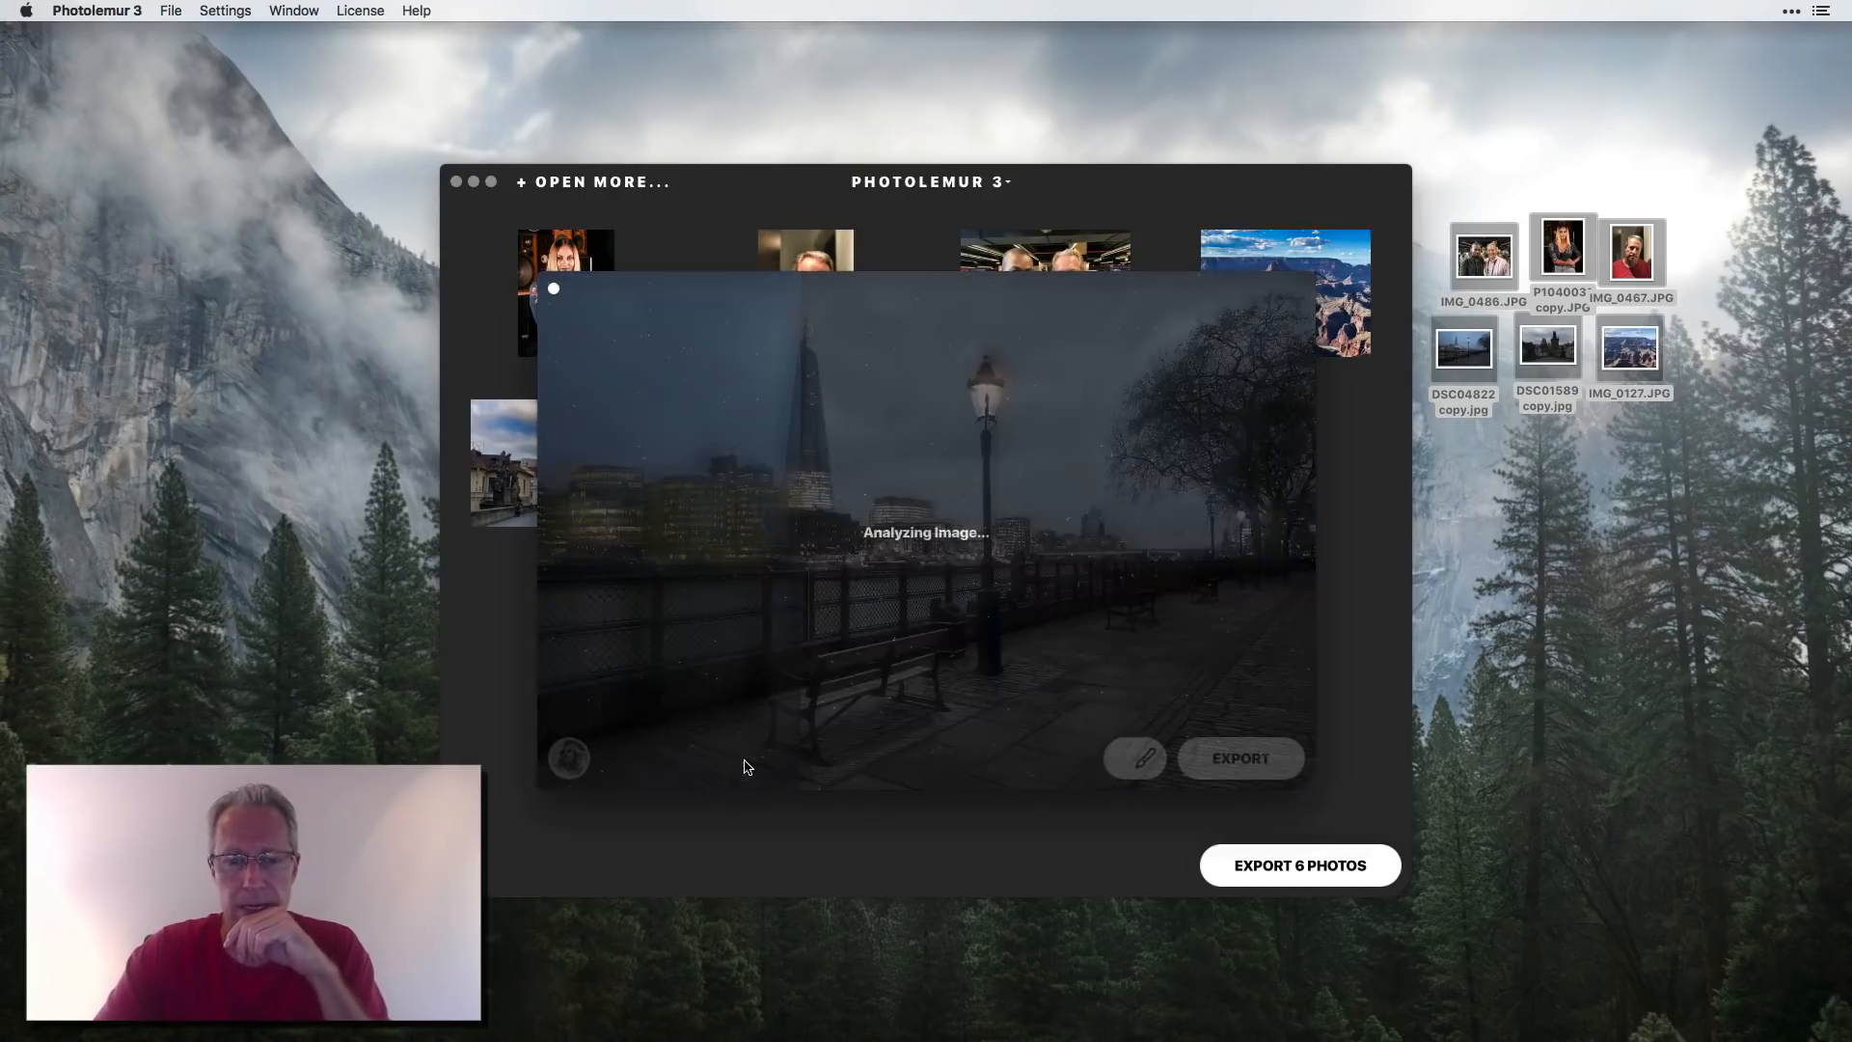
{"action": "left_click", "coordinate": [1143, 758]}
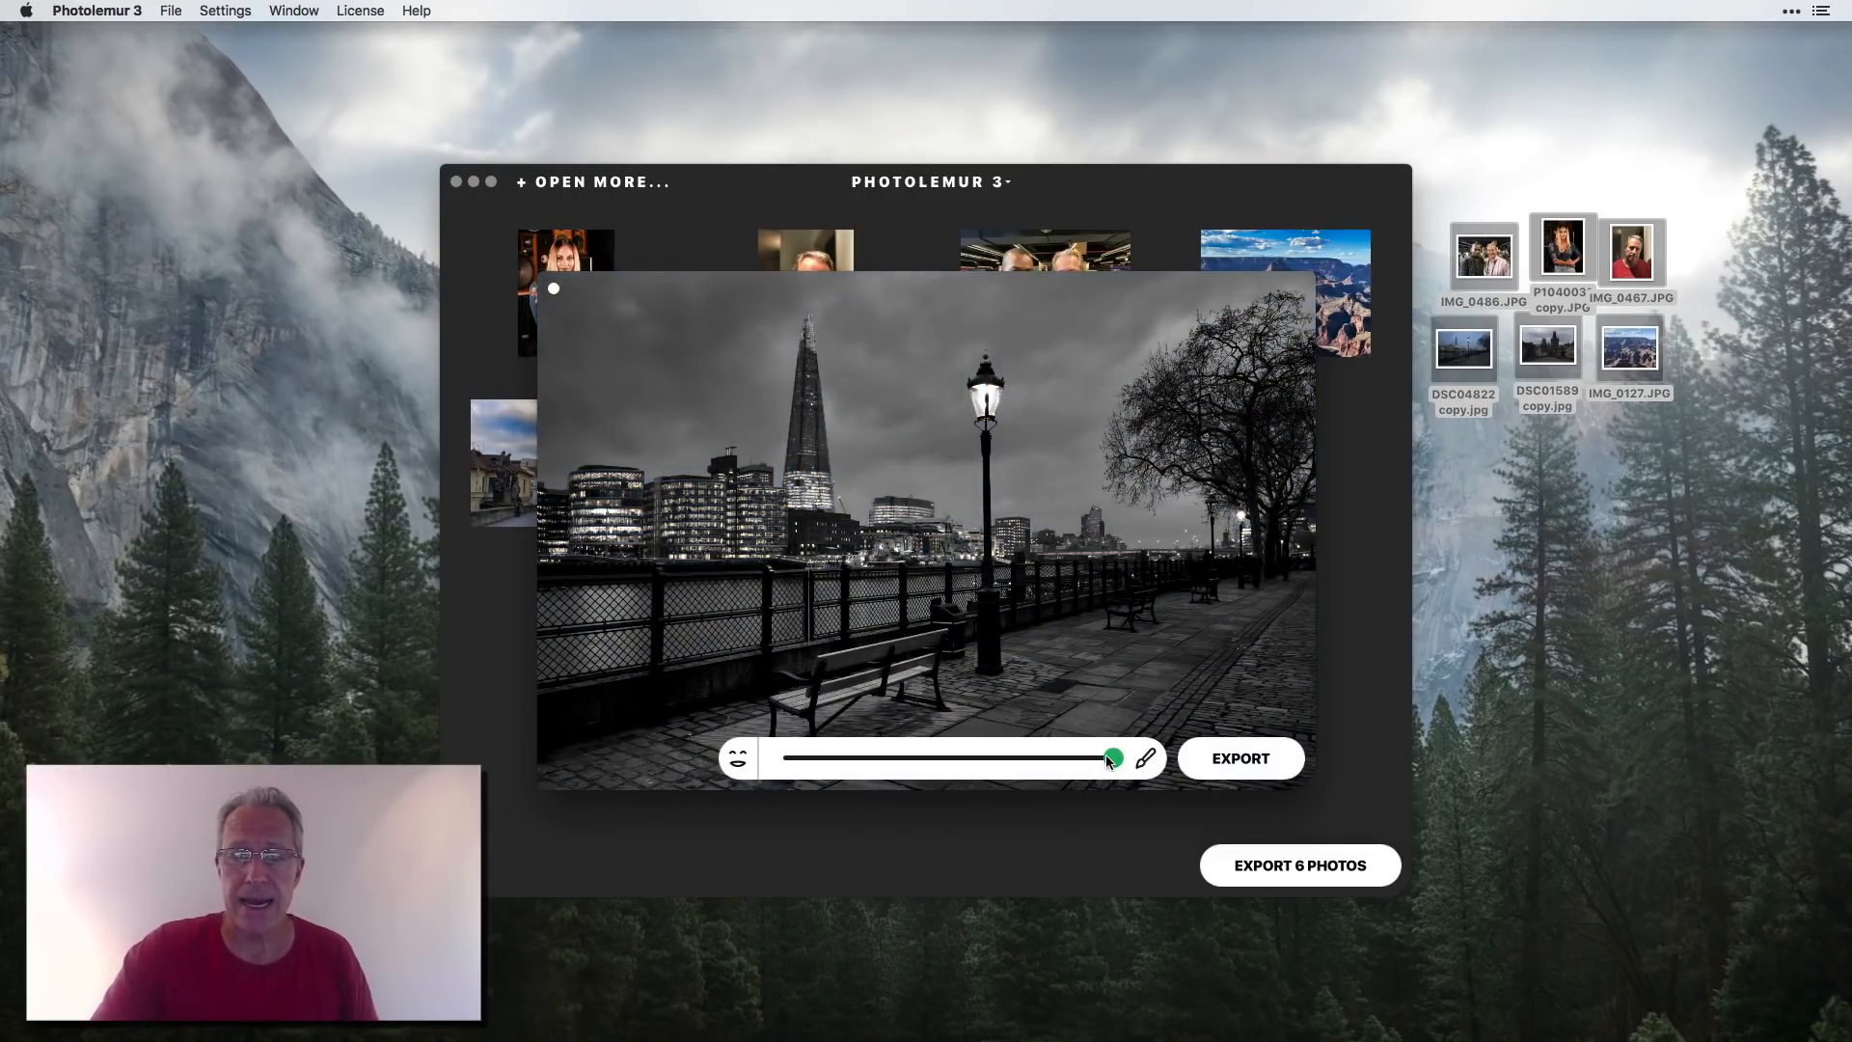
{"action": "left_click_drag", "start_coordinate": [1109, 760], "coordinate": [1157, 740]}
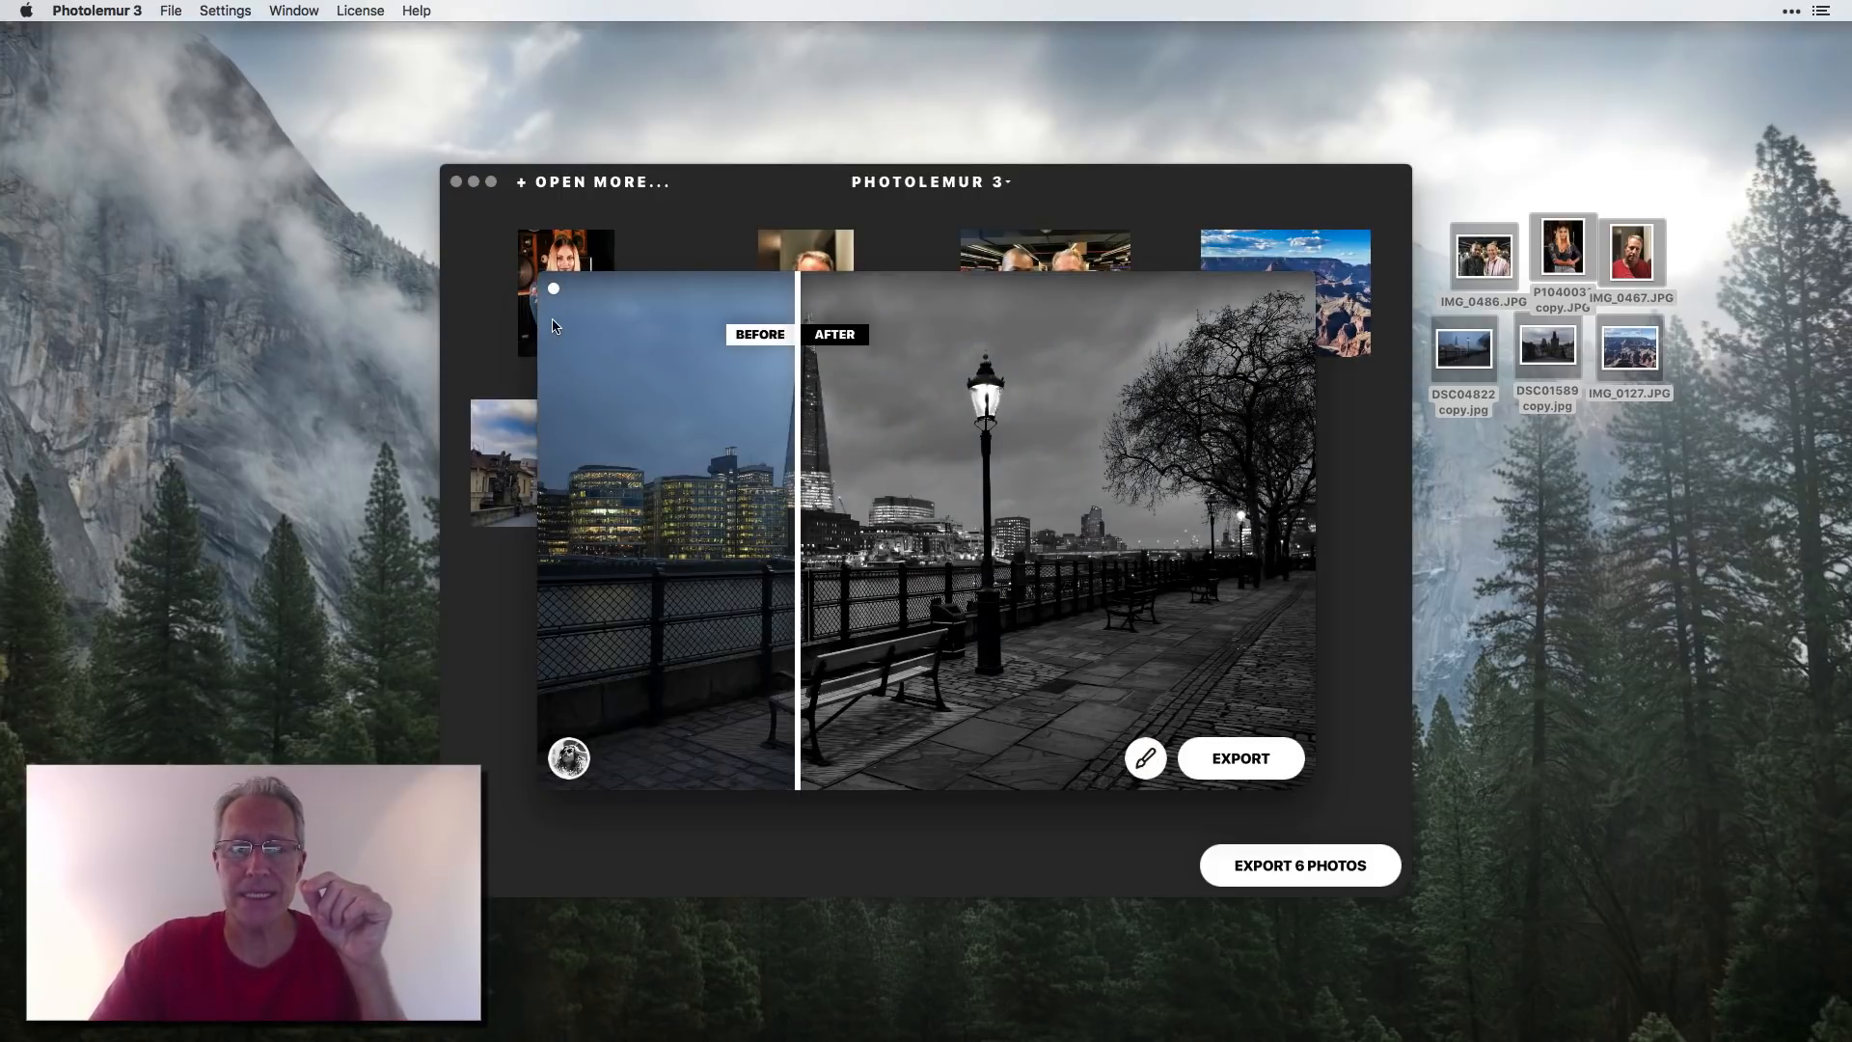
- Return to the photo gallery and apply the riverside photo's settings to all images
{"action": "left_click", "coordinate": [554, 288]}
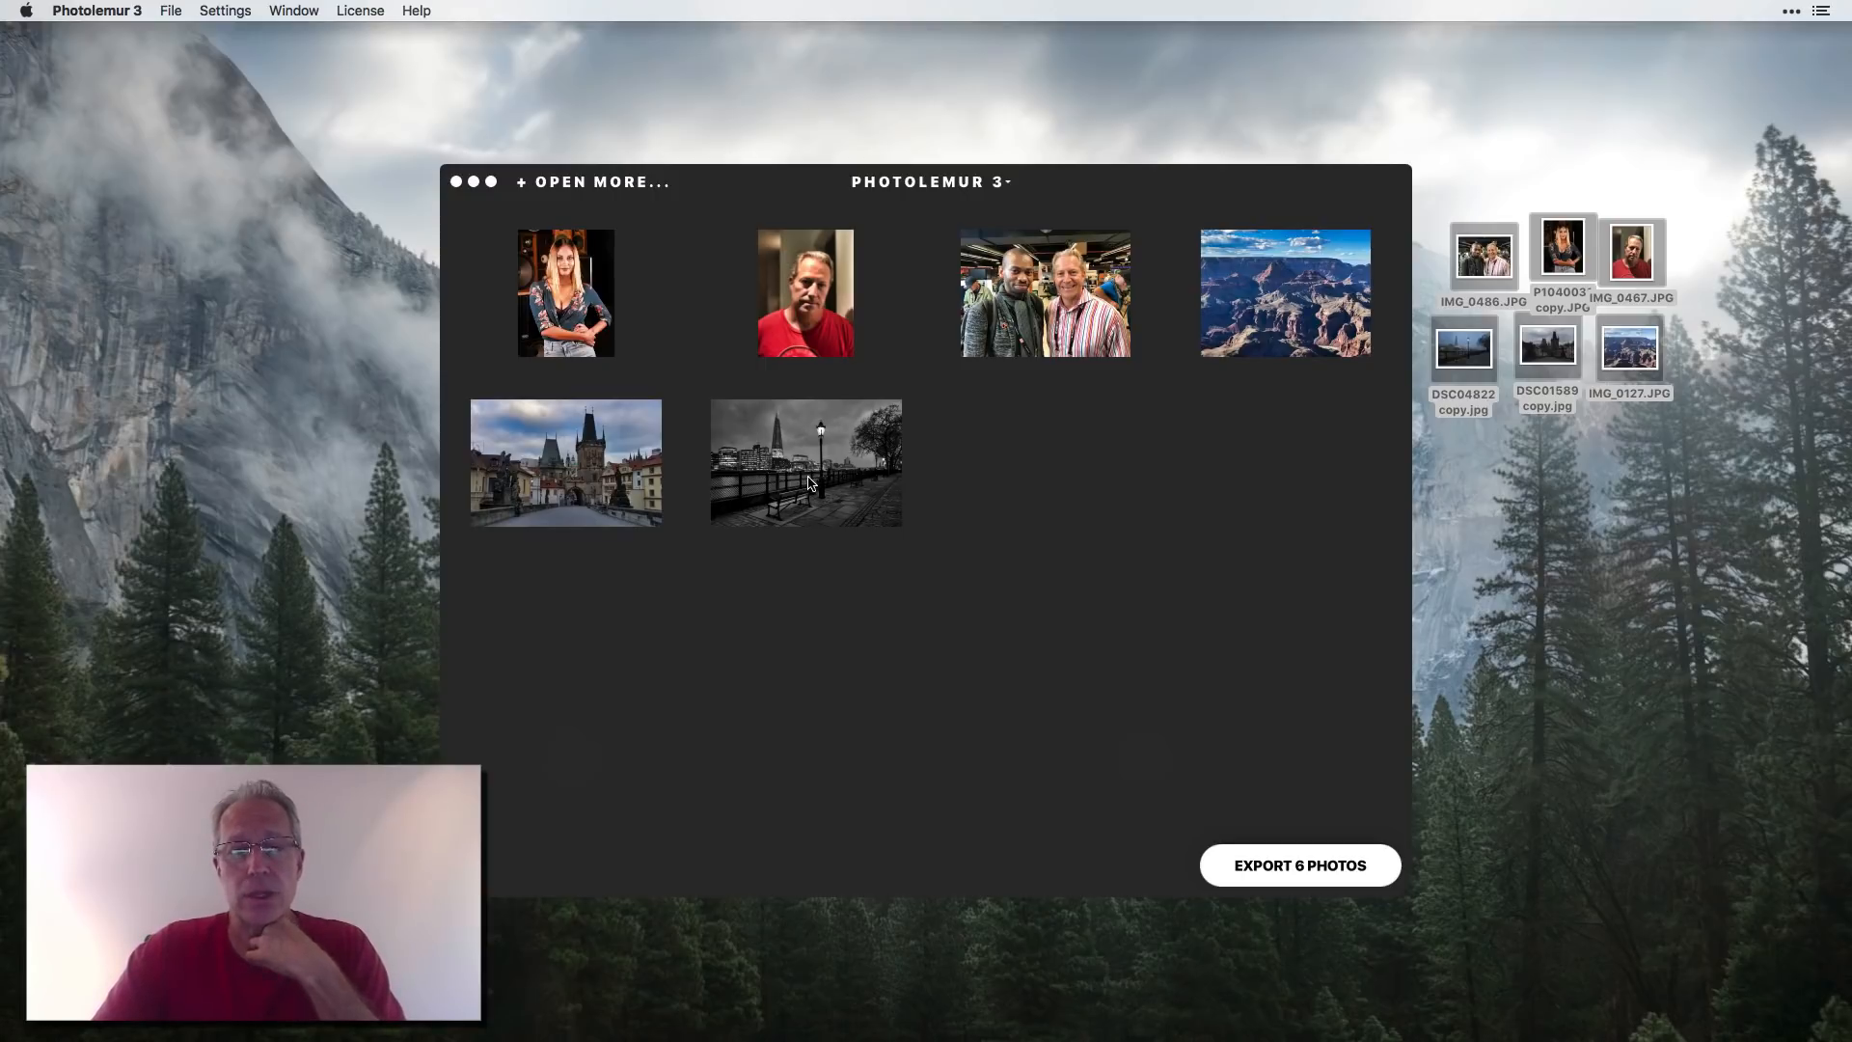
{"action": "left_click", "coordinate": [220, 11]}
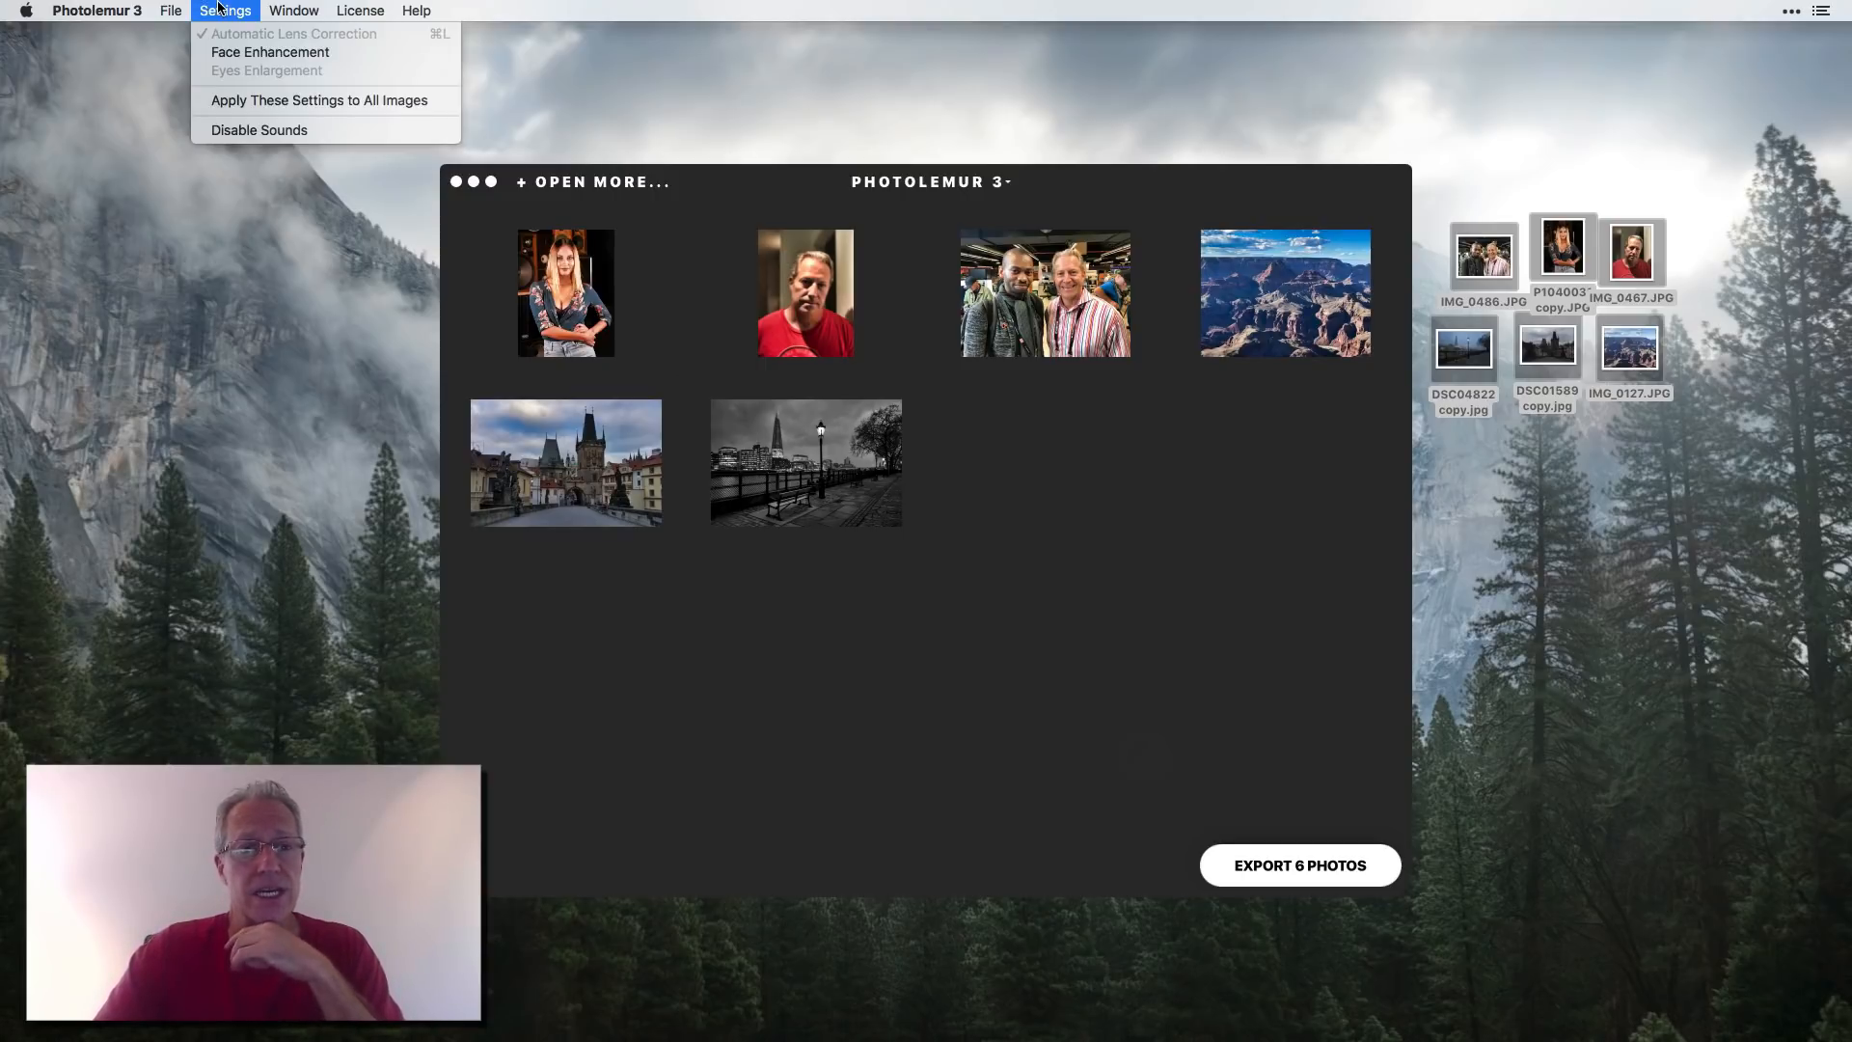
{"action": "left_click", "coordinate": [255, 100]}
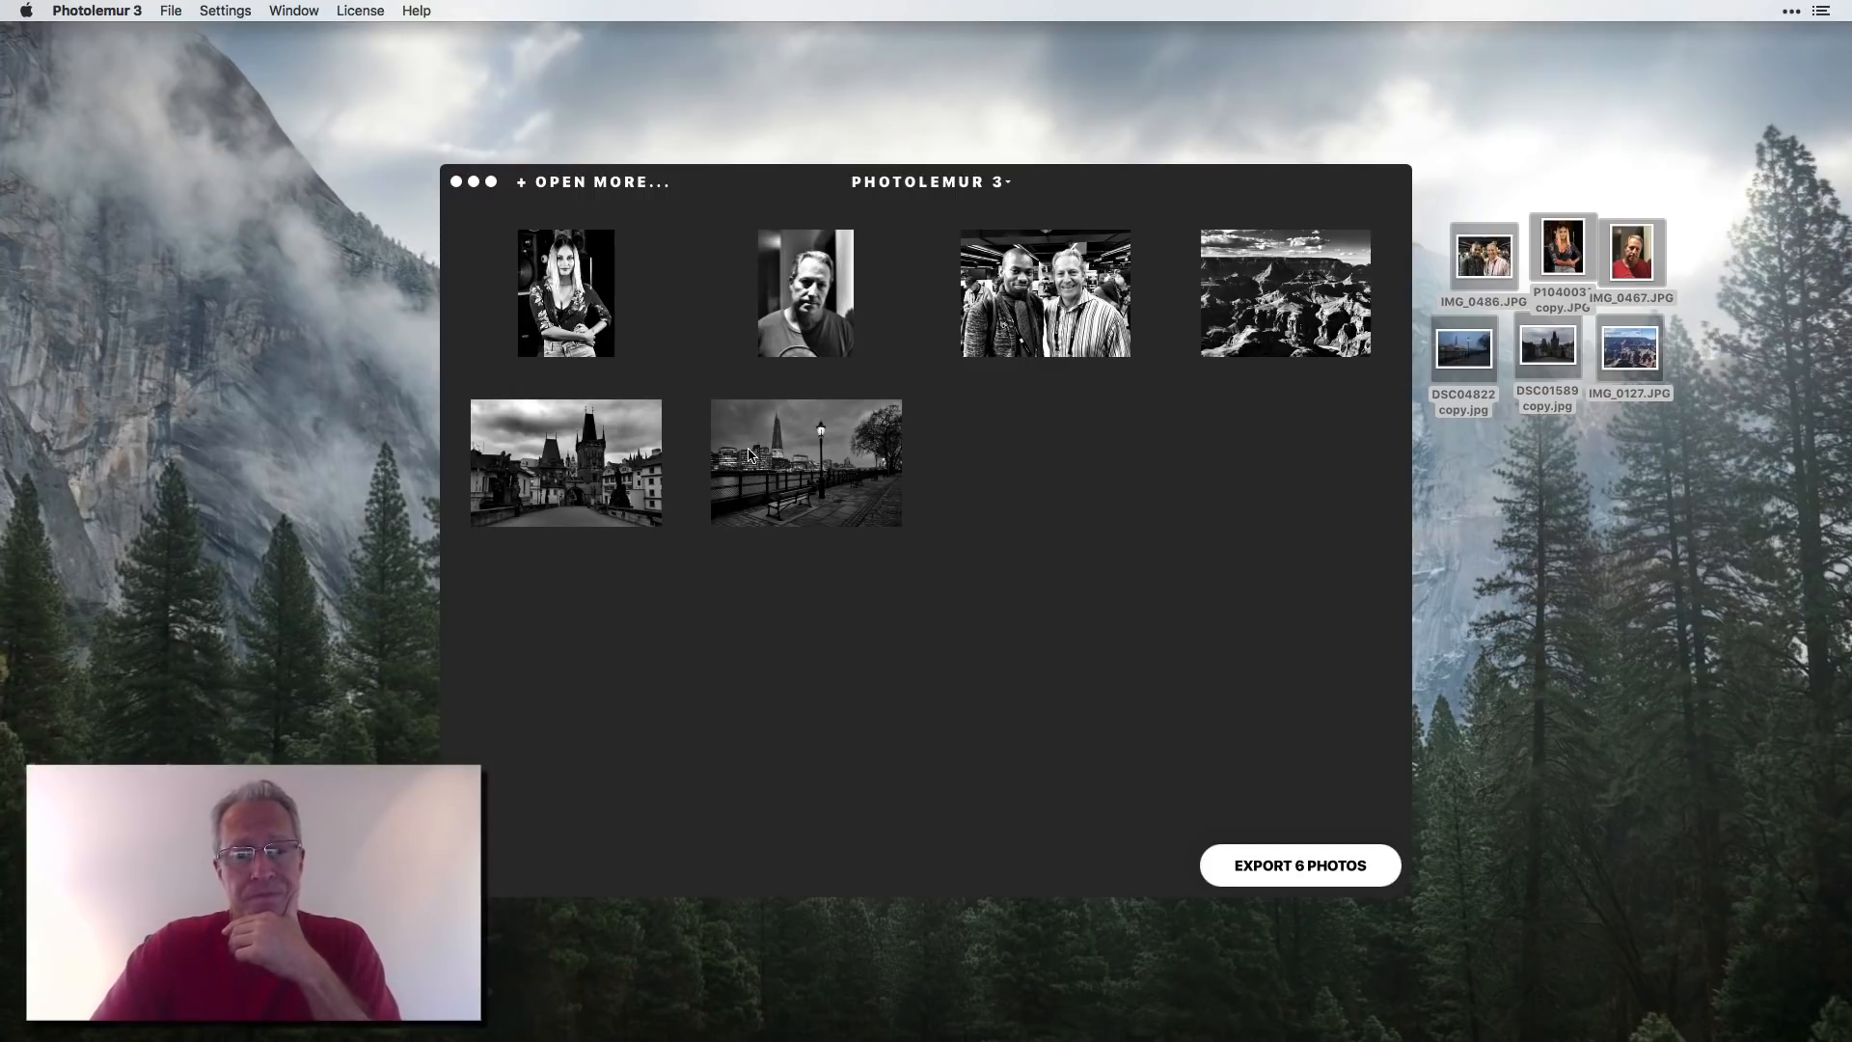
- Apply the Fall style to the photo of the bridge towers, compare it with the original, and return to the gallery
{"action": "left_click", "coordinate": [577, 474]}
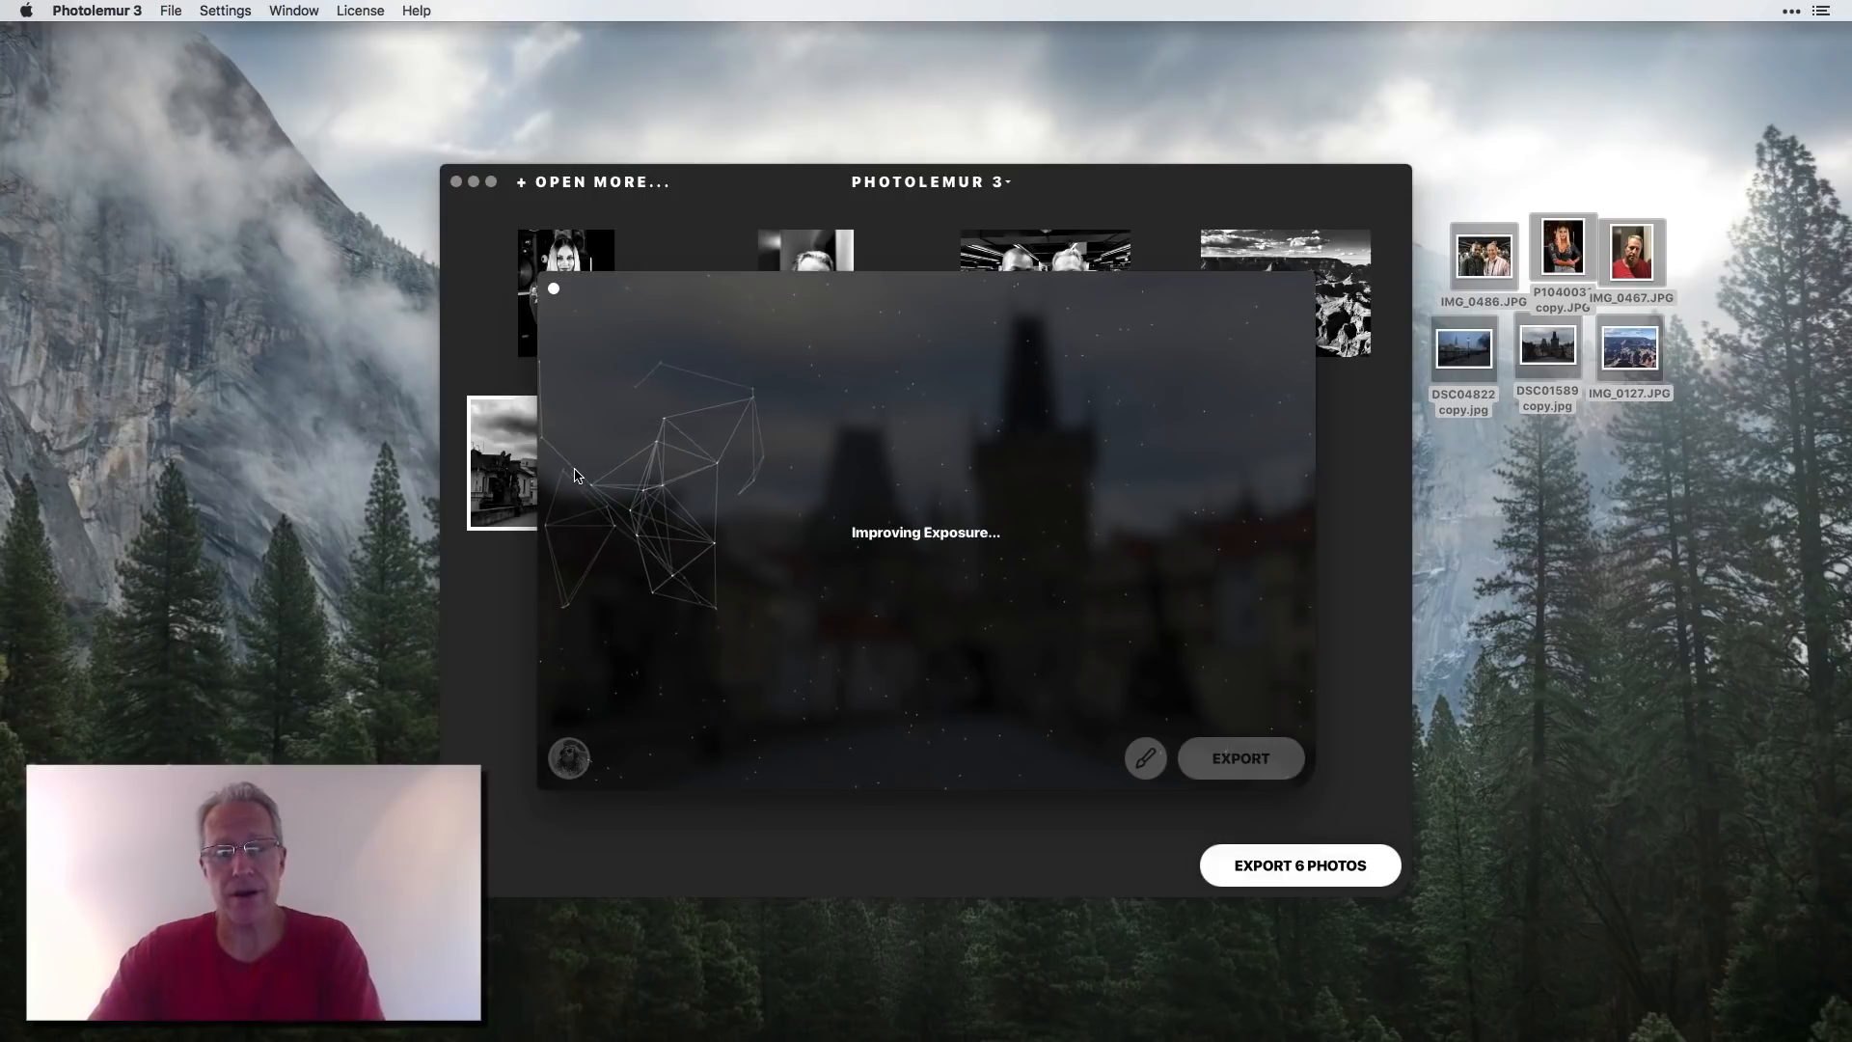
{"action": "left_click", "coordinate": [570, 760]}
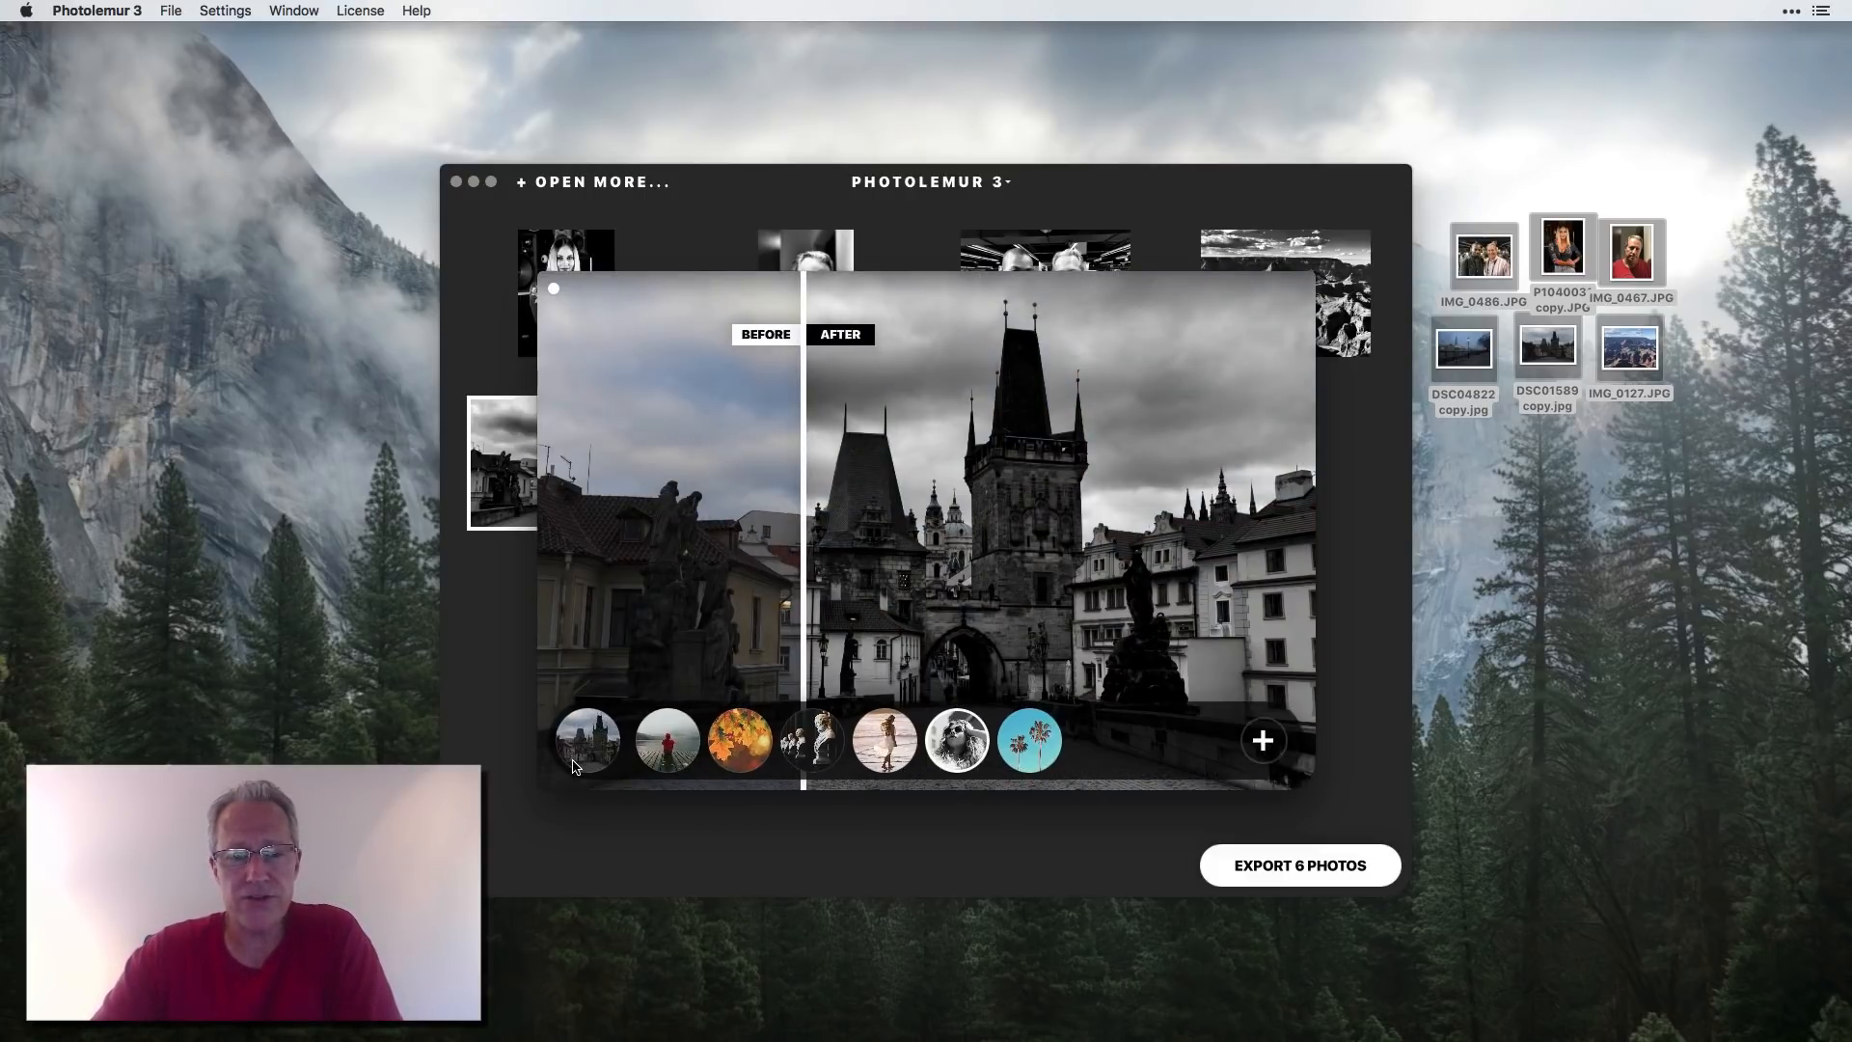
{"action": "left_click", "coordinate": [745, 738]}
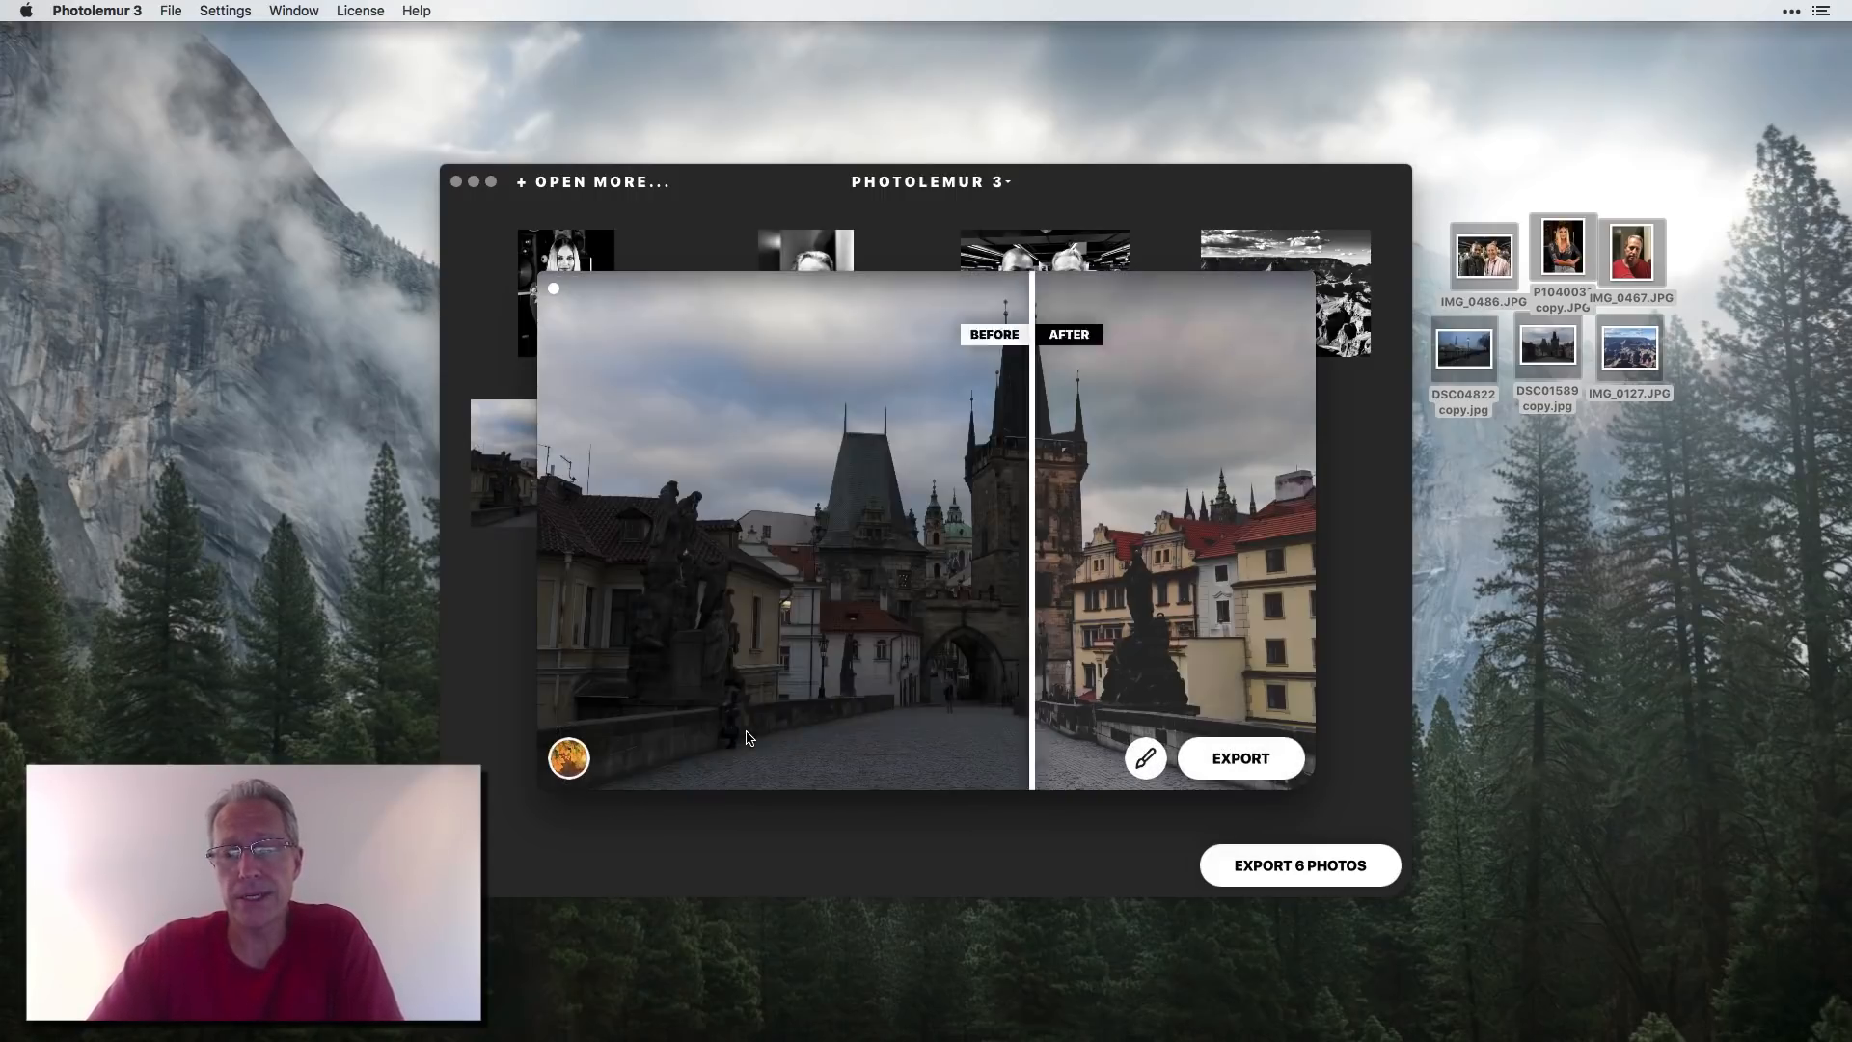
{"action": "left_click_drag", "start_coordinate": [802, 534], "coordinate": [717, 564]}
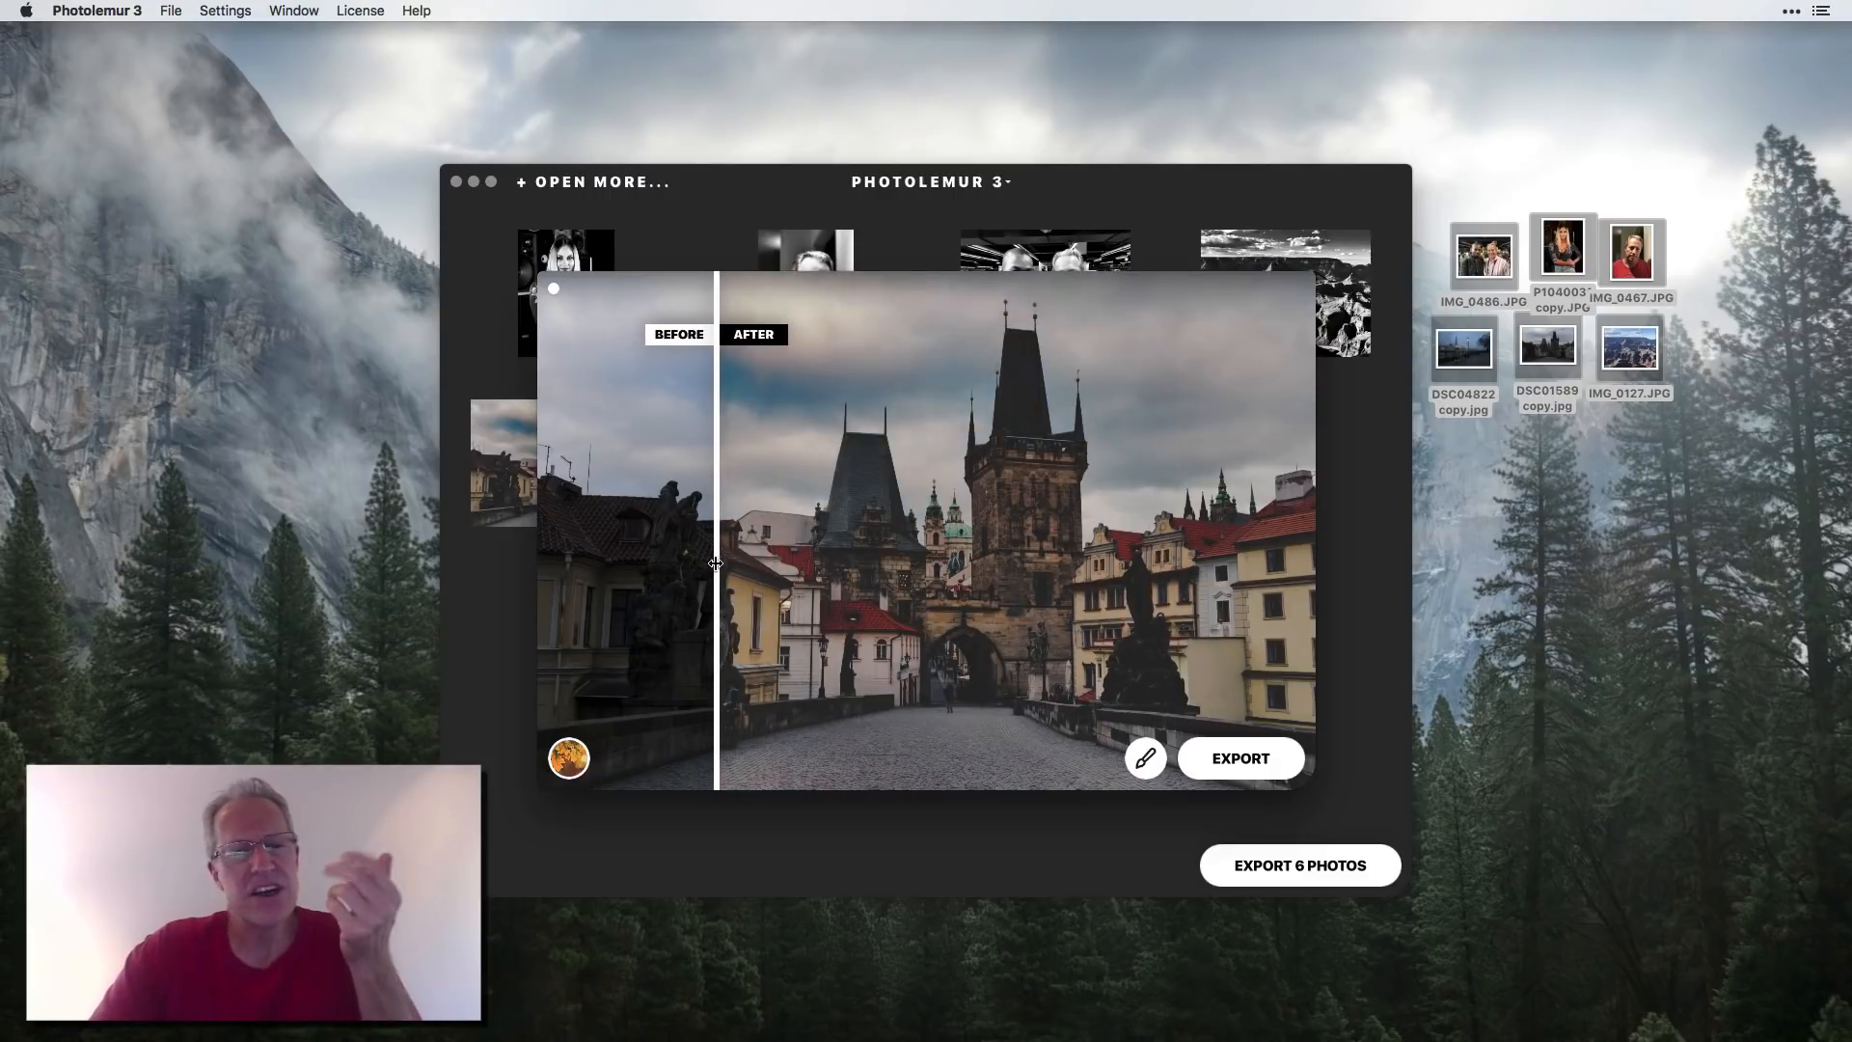
{"action": "left_click", "coordinate": [553, 288]}
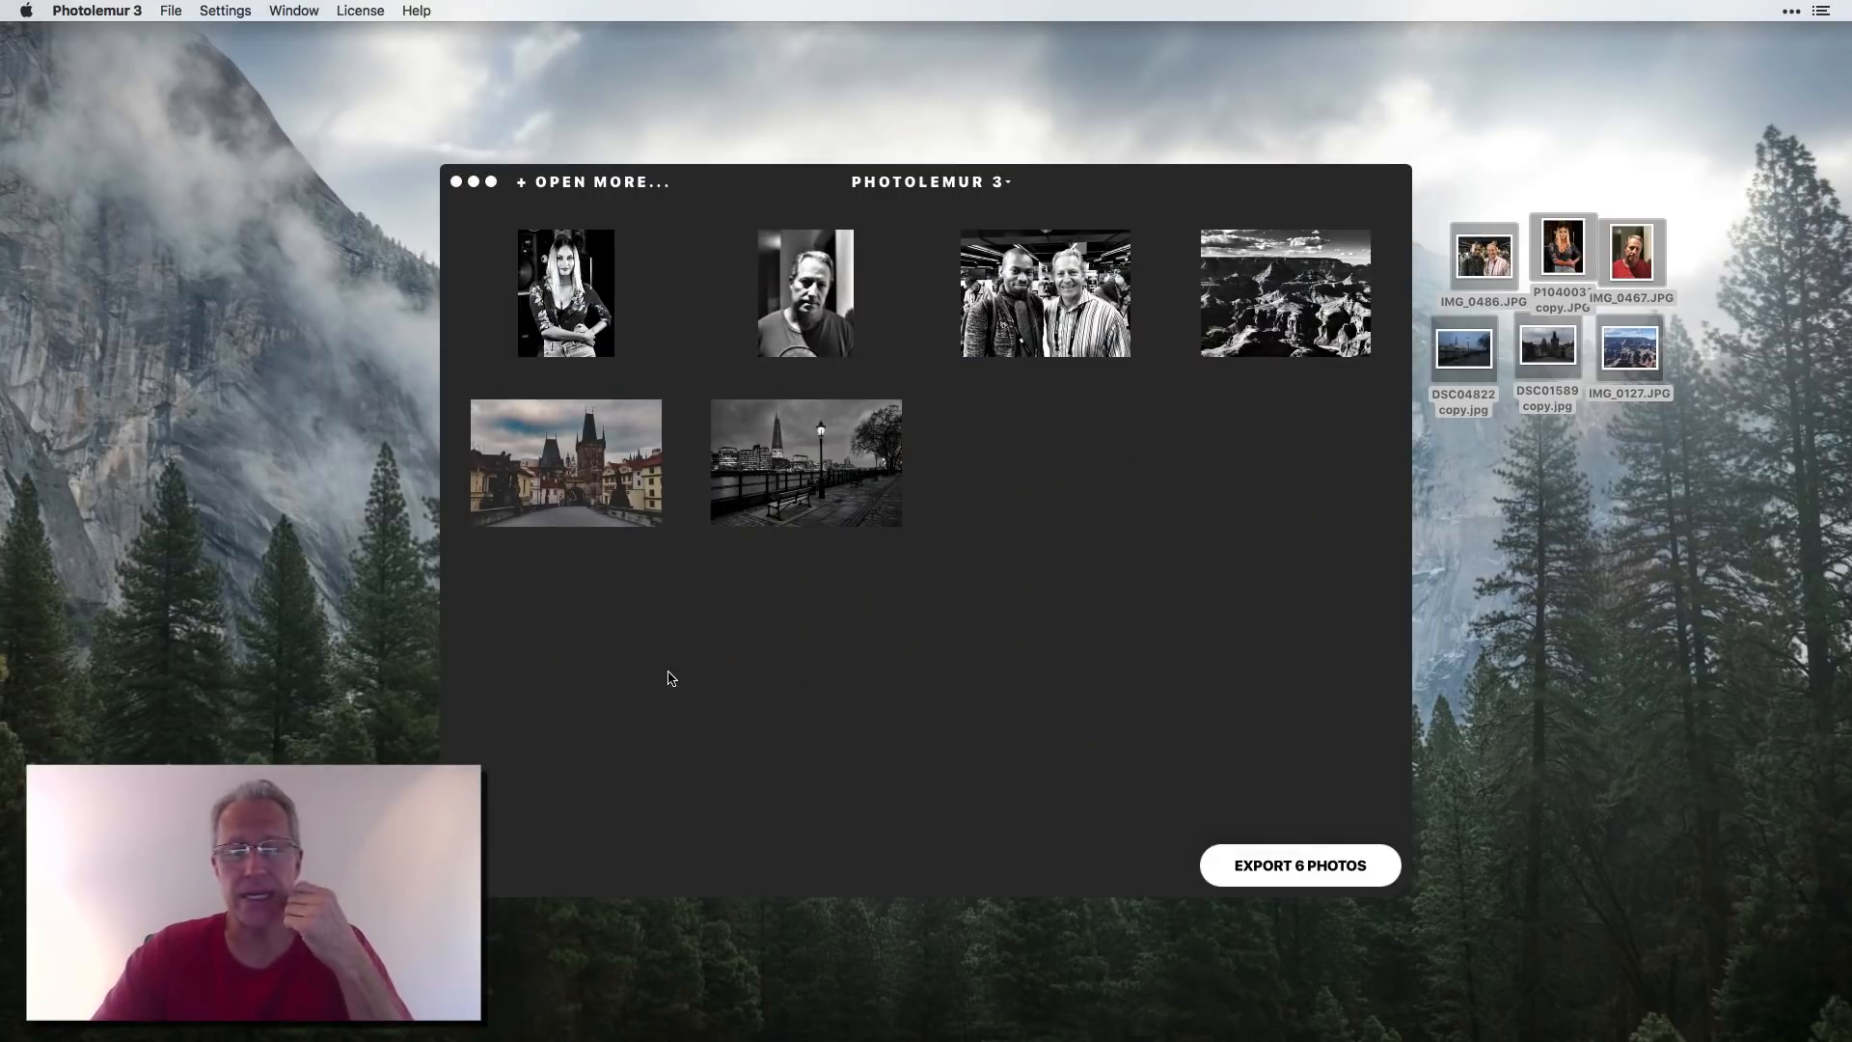
- Open the canyon photo, try the style with the couple thumbnail, and check its strength adjustment
{"action": "left_click", "coordinate": [1348, 307]}
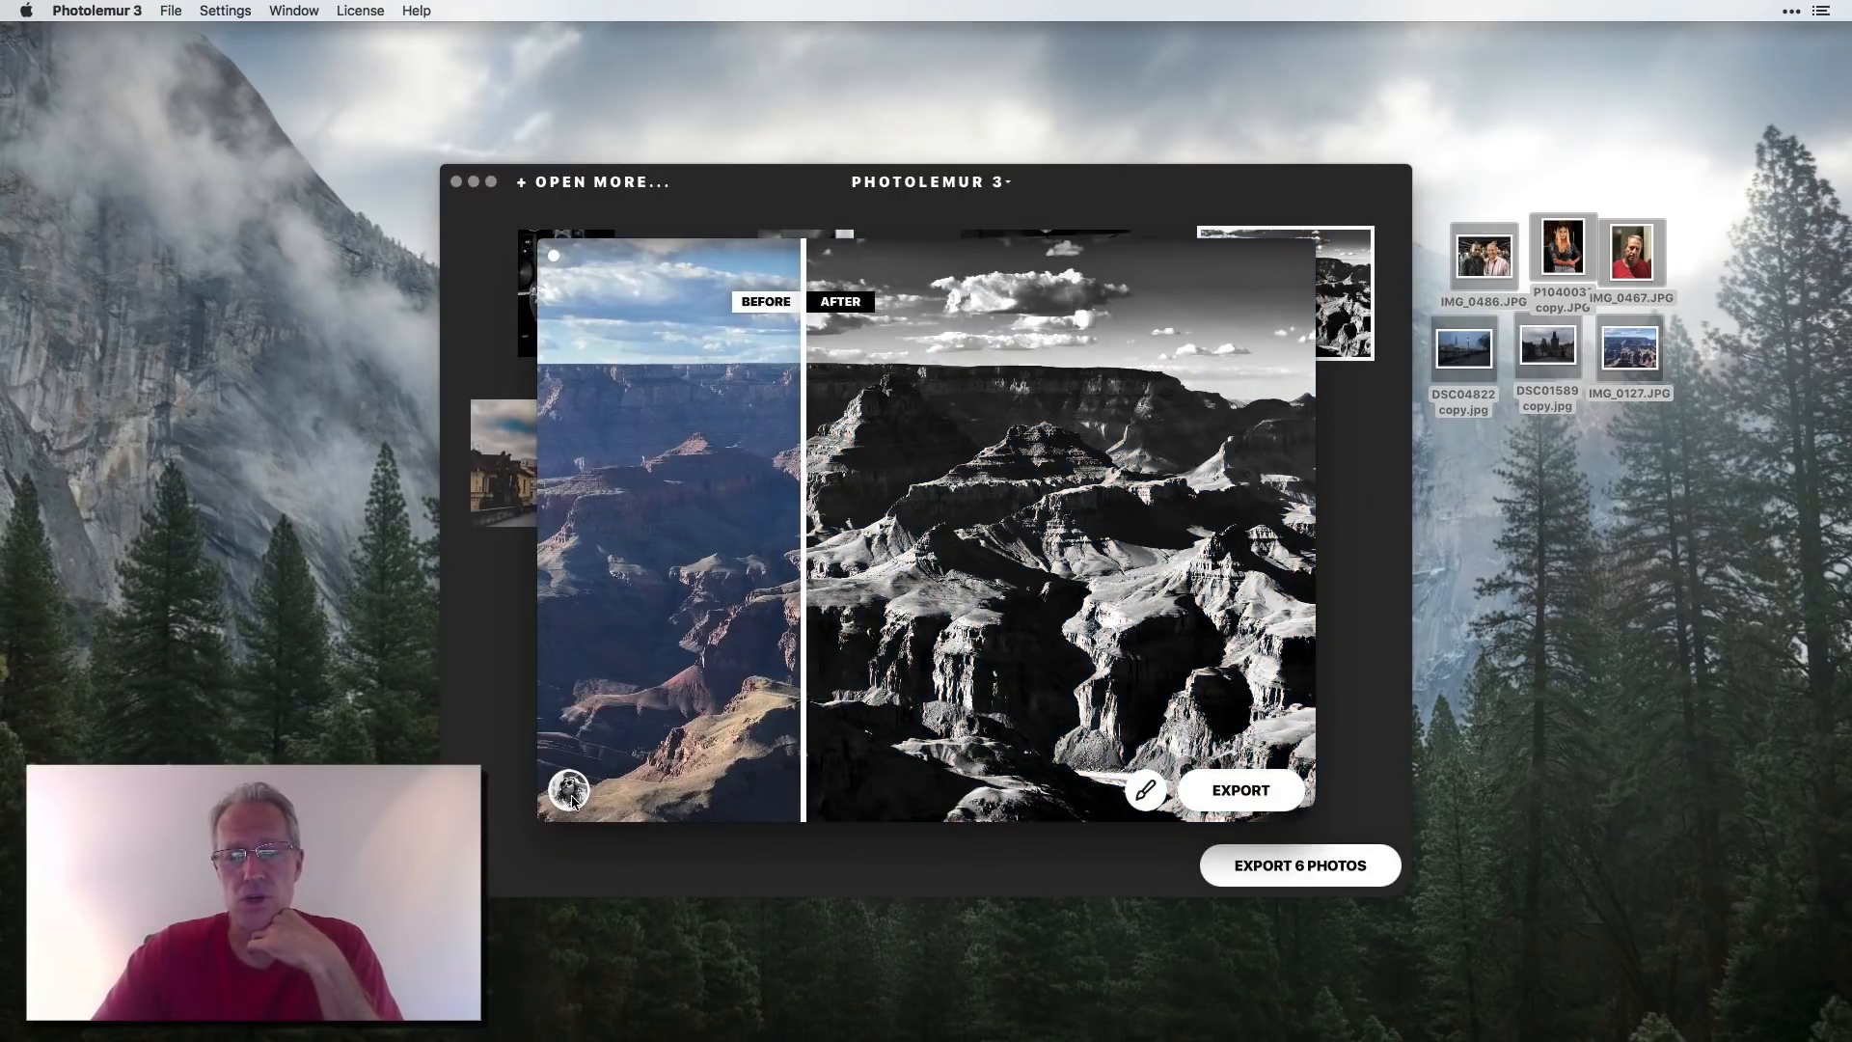
{"action": "left_click", "coordinate": [567, 793]}
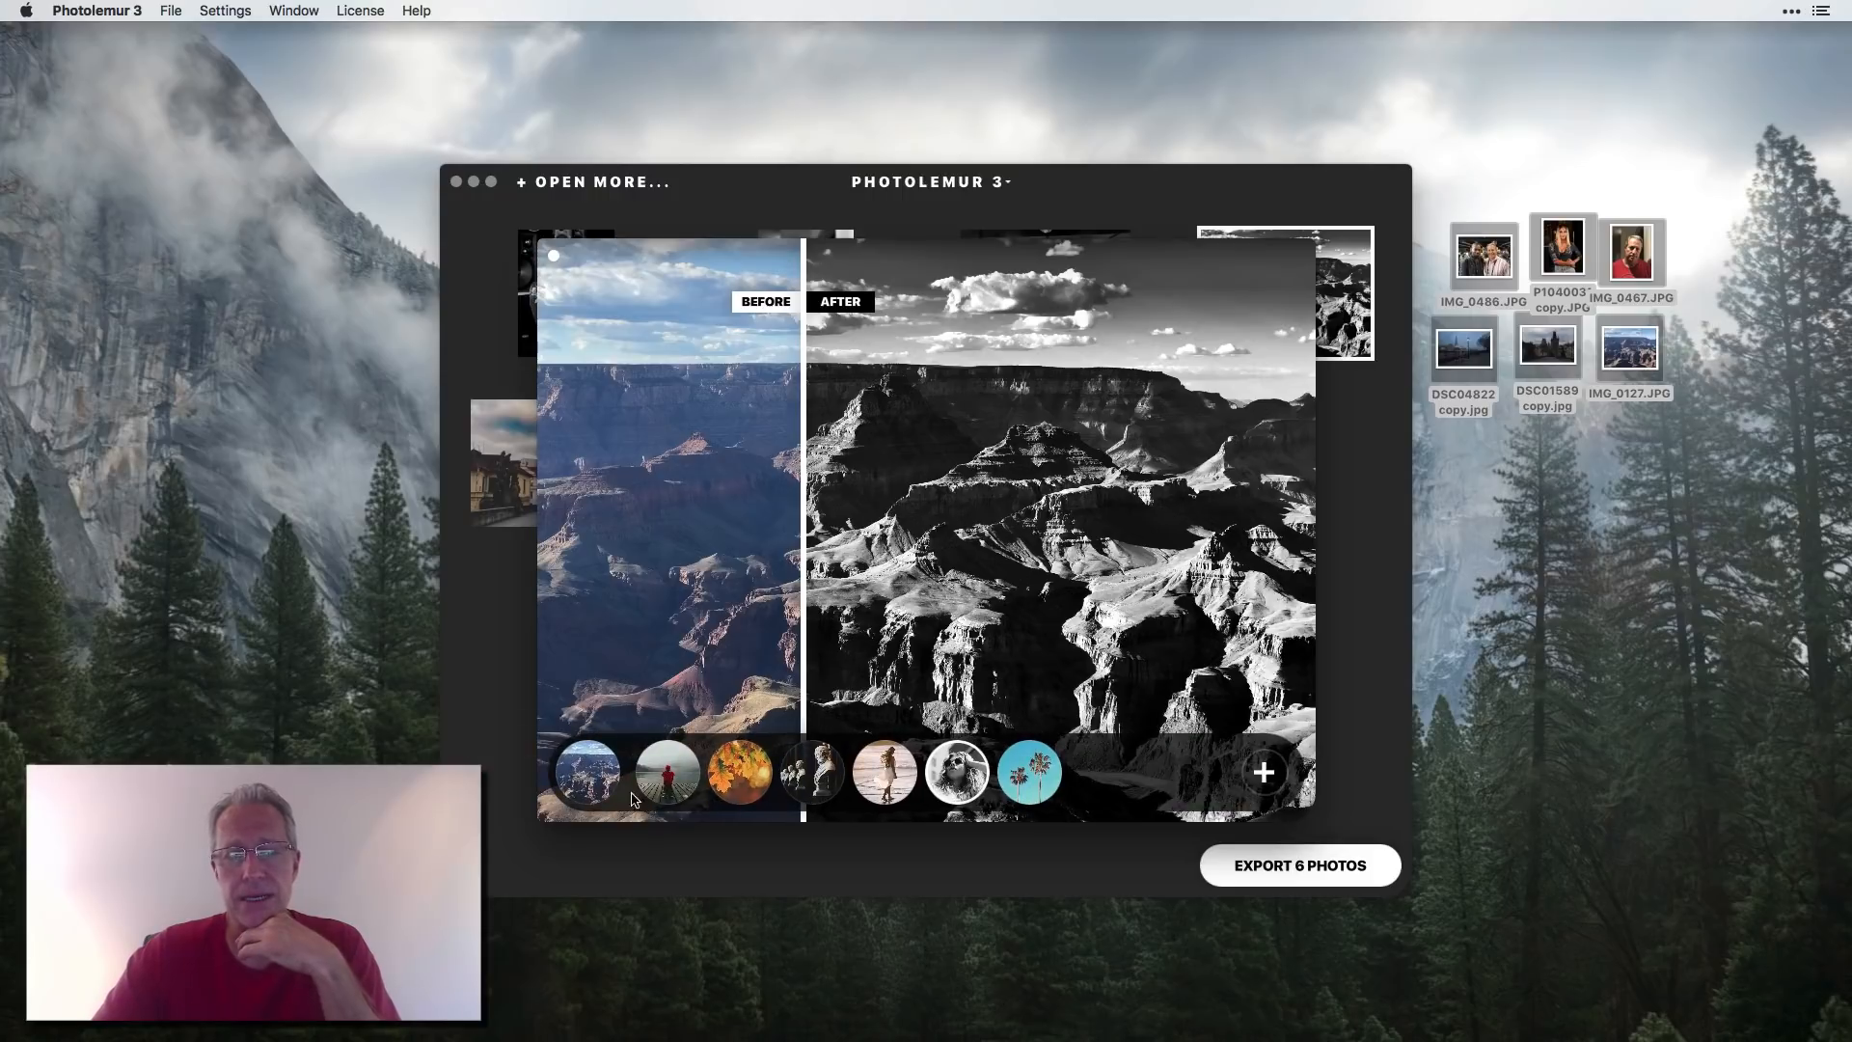
{"action": "left_click", "coordinate": [823, 774]}
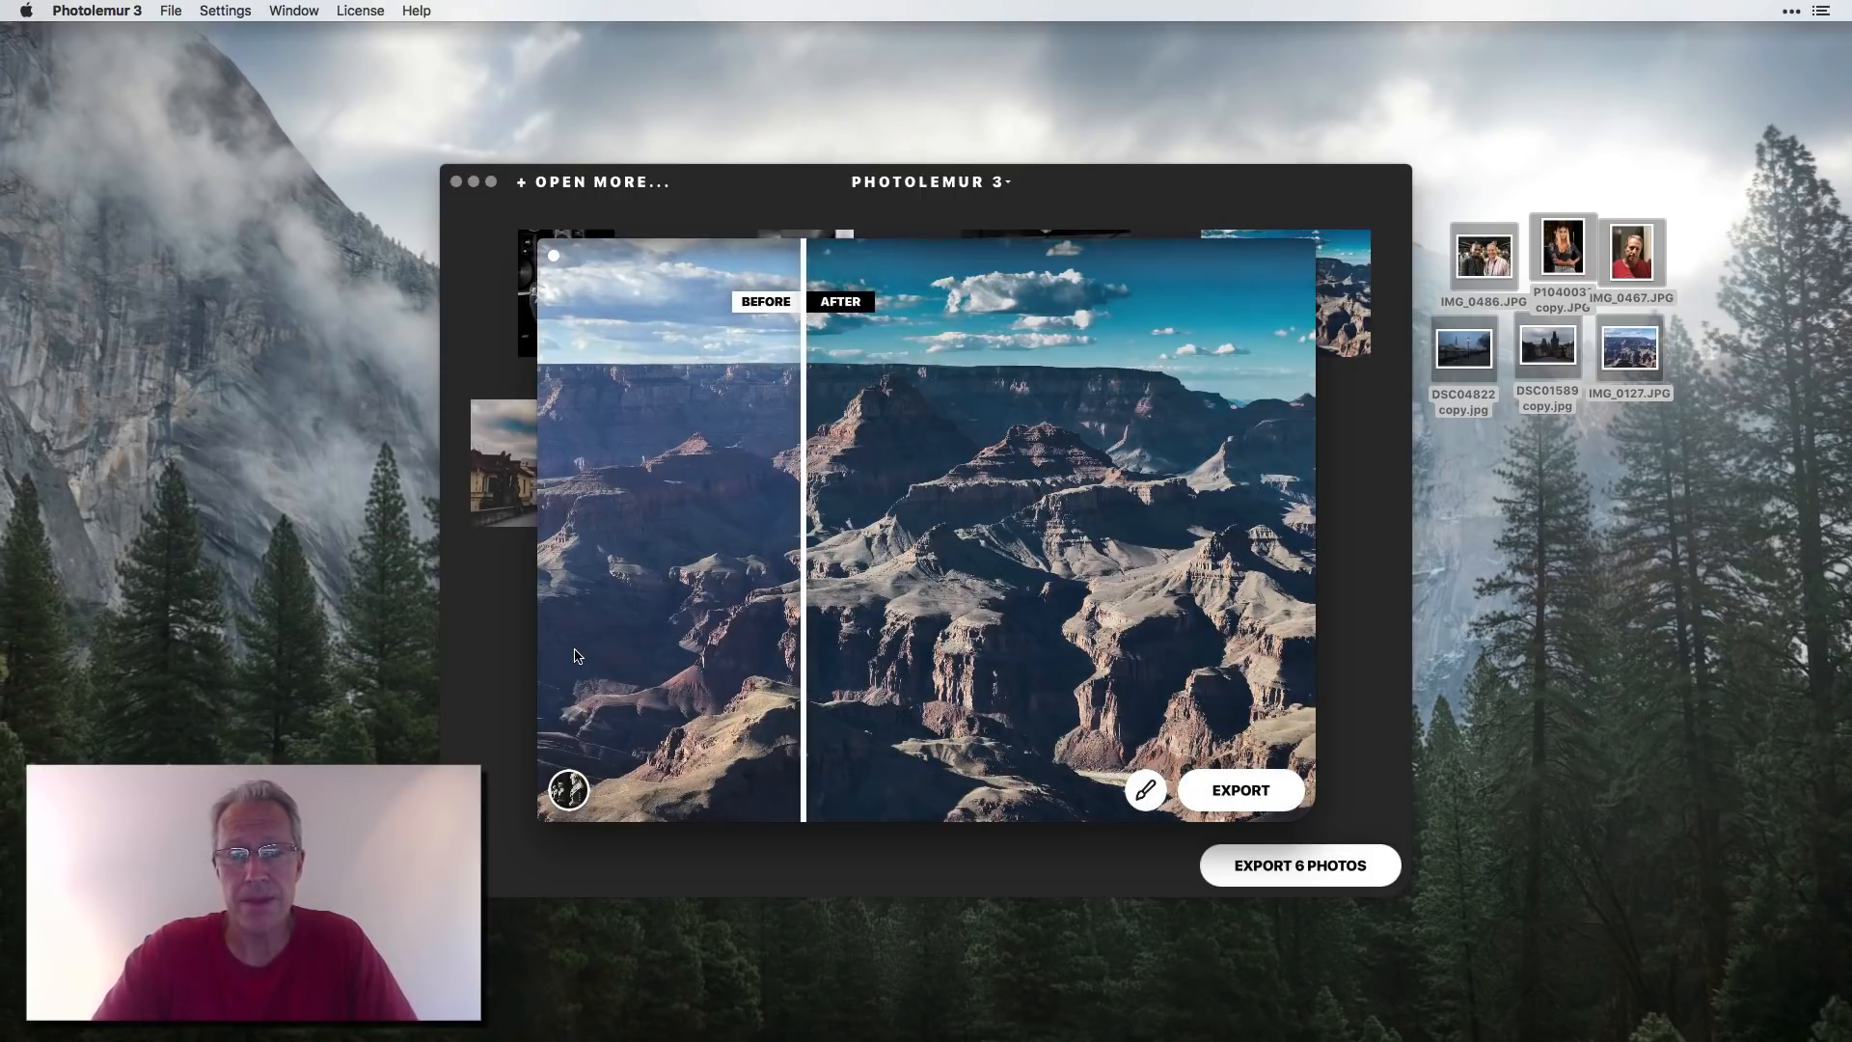
{"action": "left_click", "coordinate": [1148, 789]}
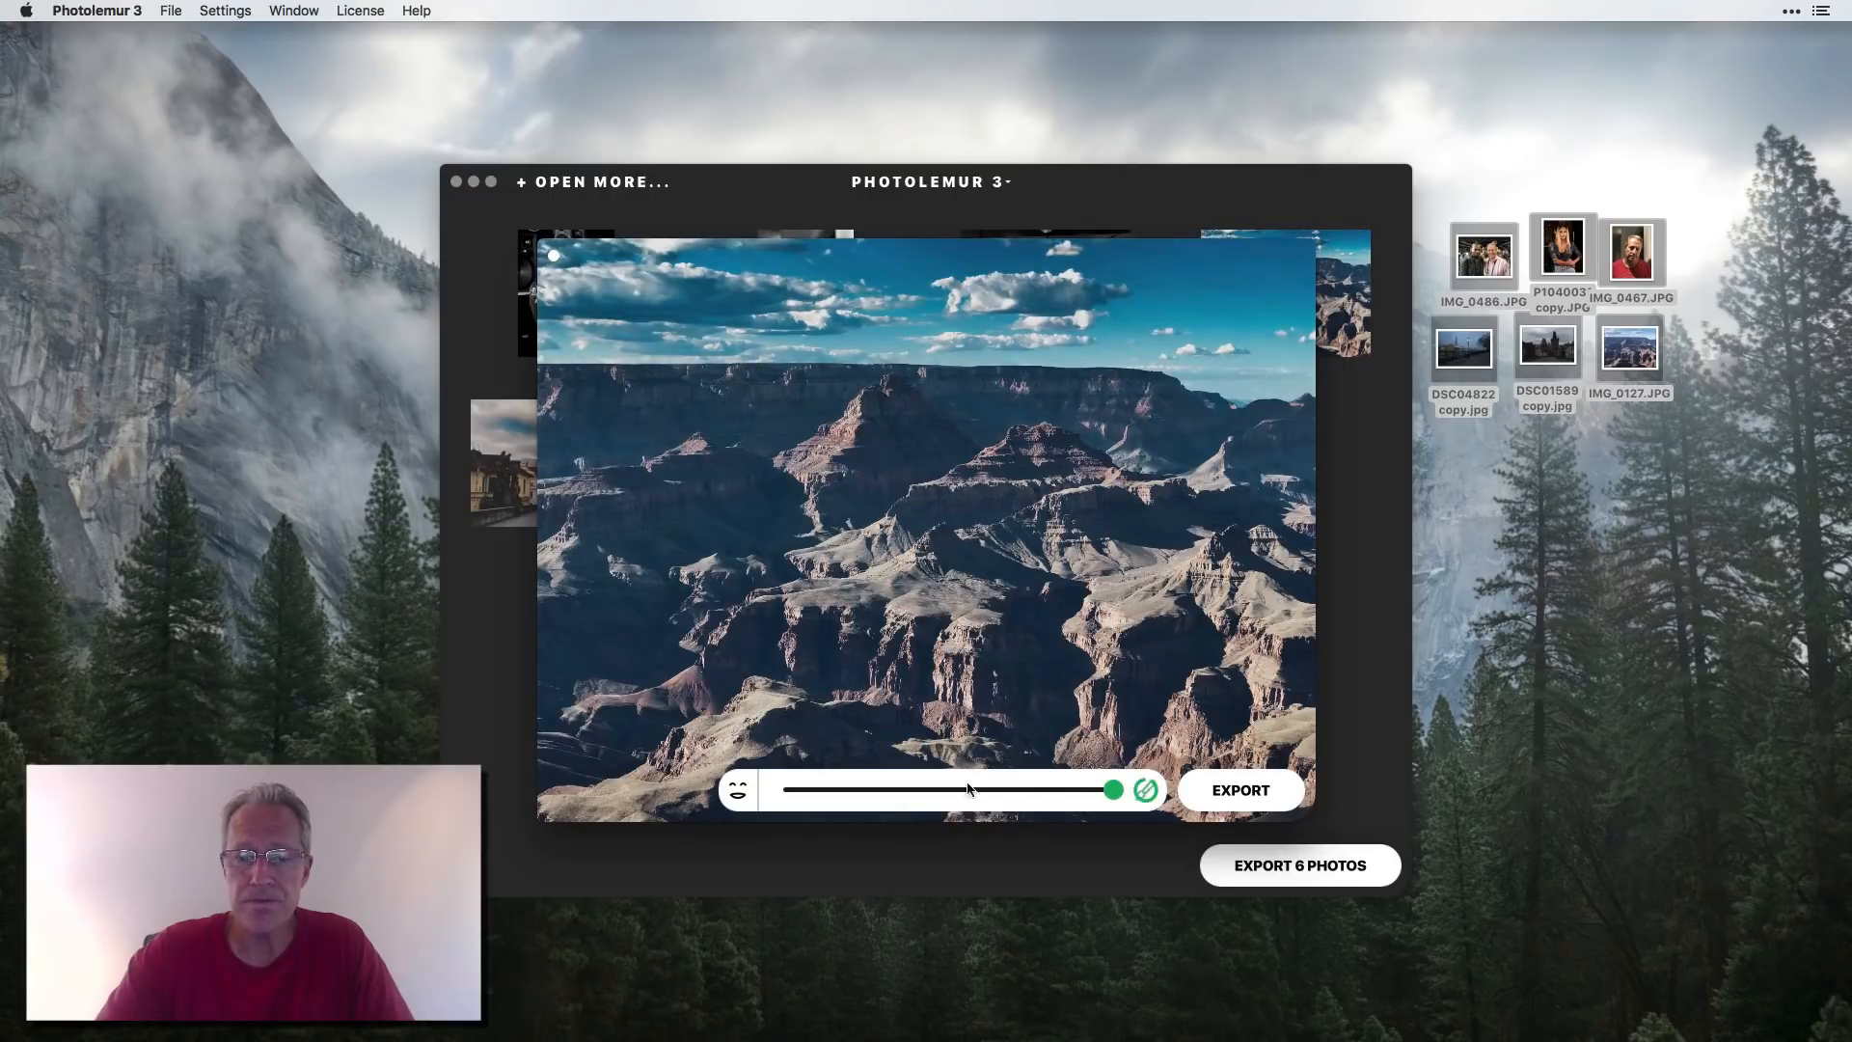
{"action": "left_click", "coordinate": [674, 767]}
- Switch the canyon photo to the style with the red-jacketed figure thumbnail, compare it with the original, and return to the gallery
{"action": "left_click", "coordinate": [567, 789]}
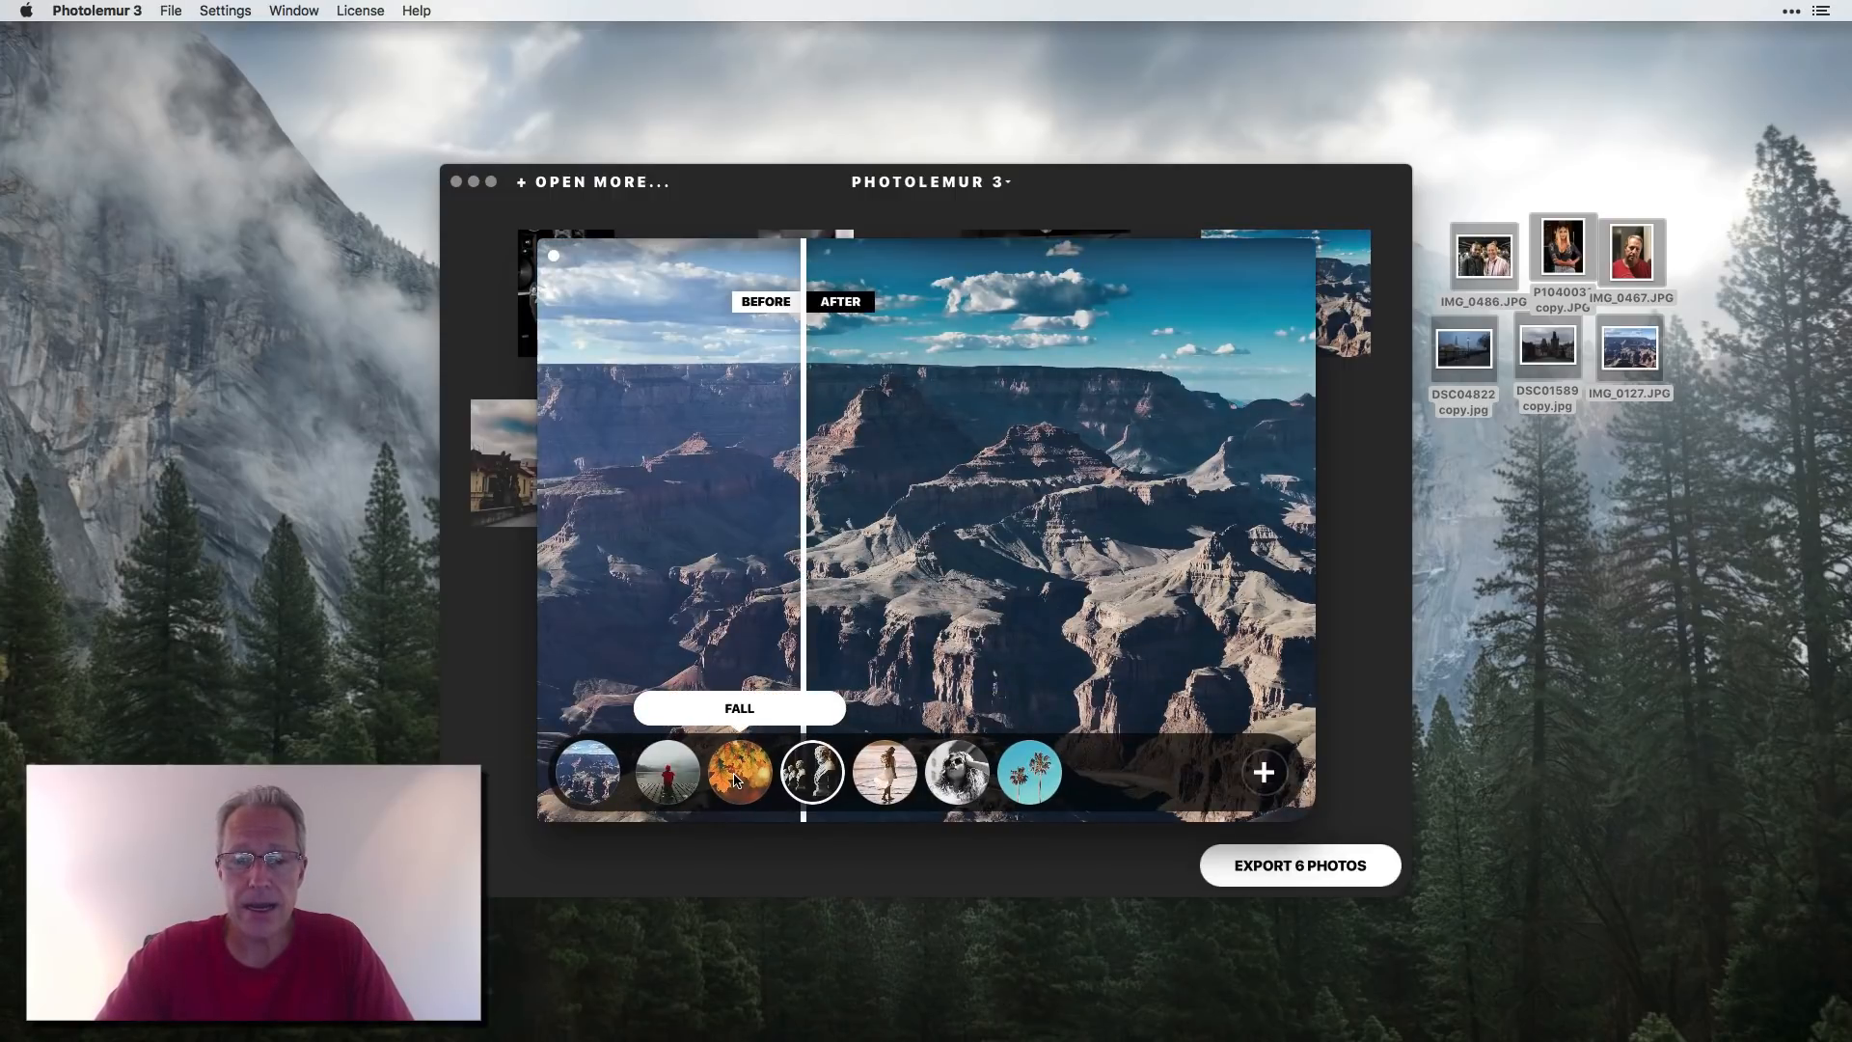
{"action": "left_click", "coordinate": [672, 776]}
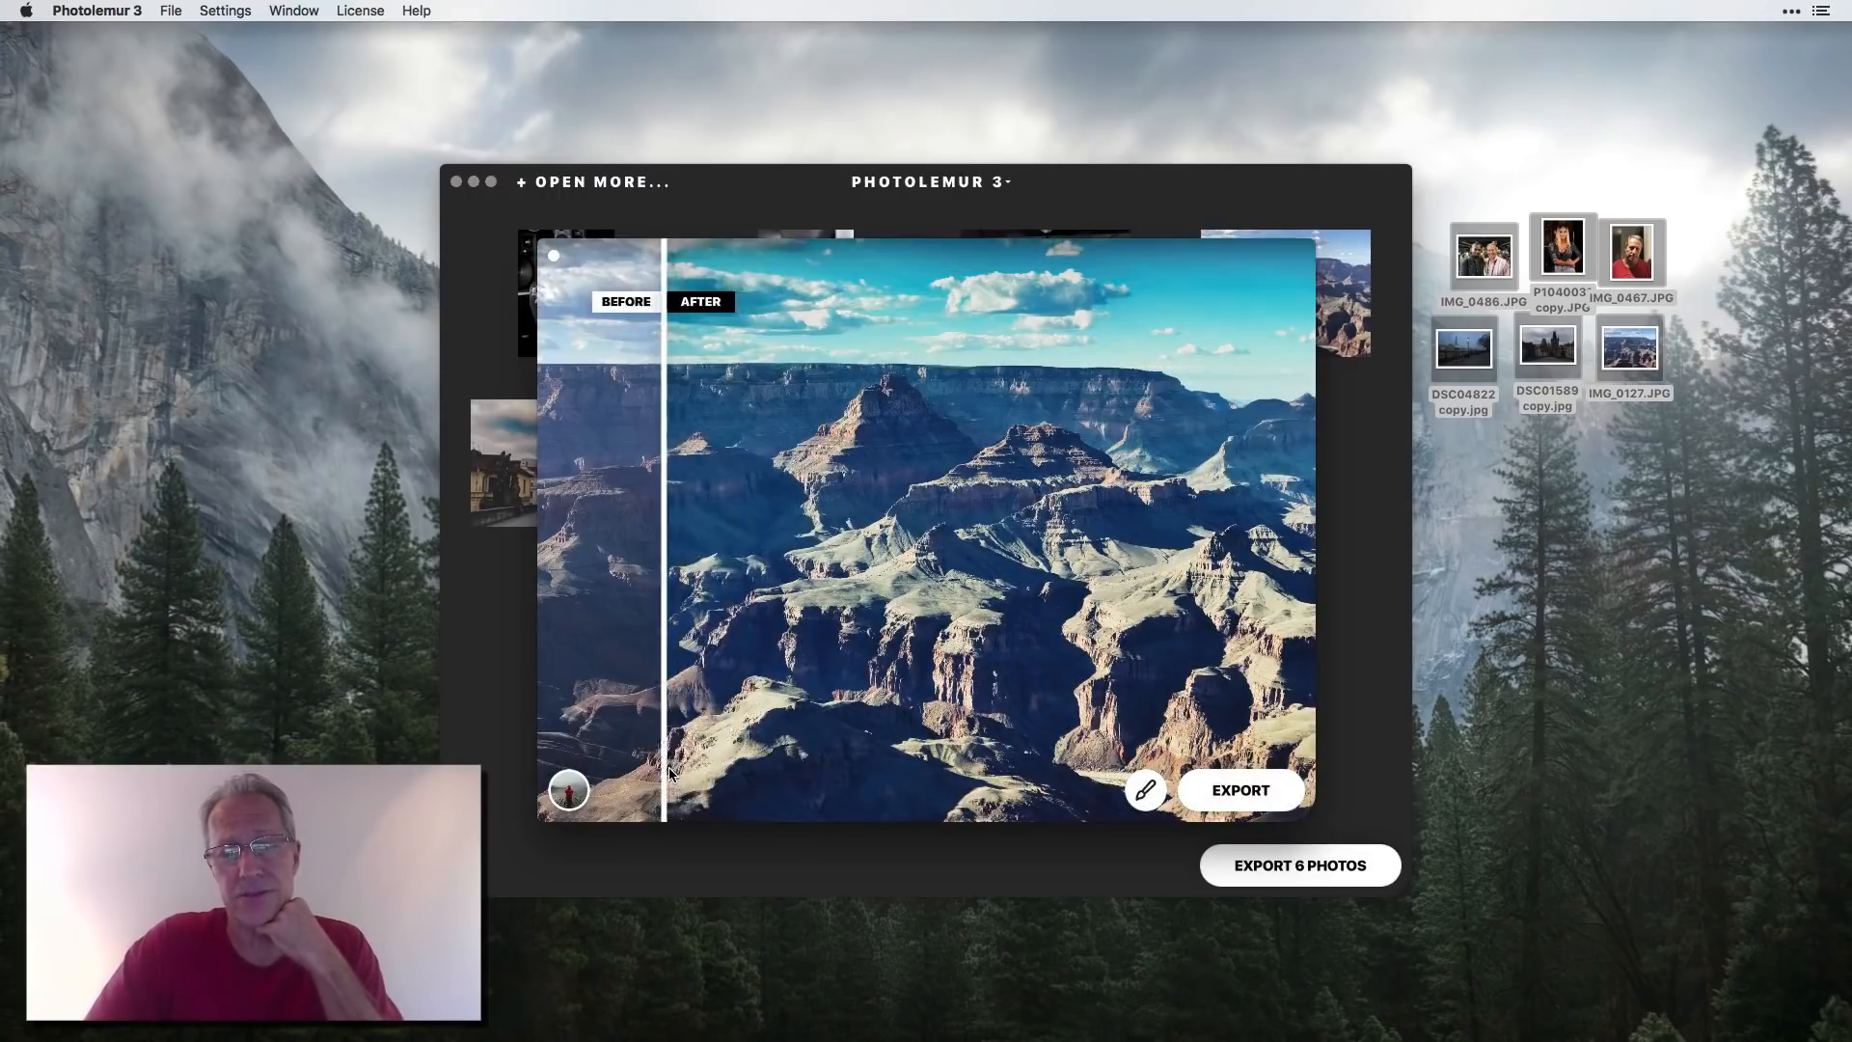
{"action": "left_click_drag", "start_coordinate": [670, 772], "coordinate": [770, 530]}
{"action": "left_click", "coordinate": [557, 255]}
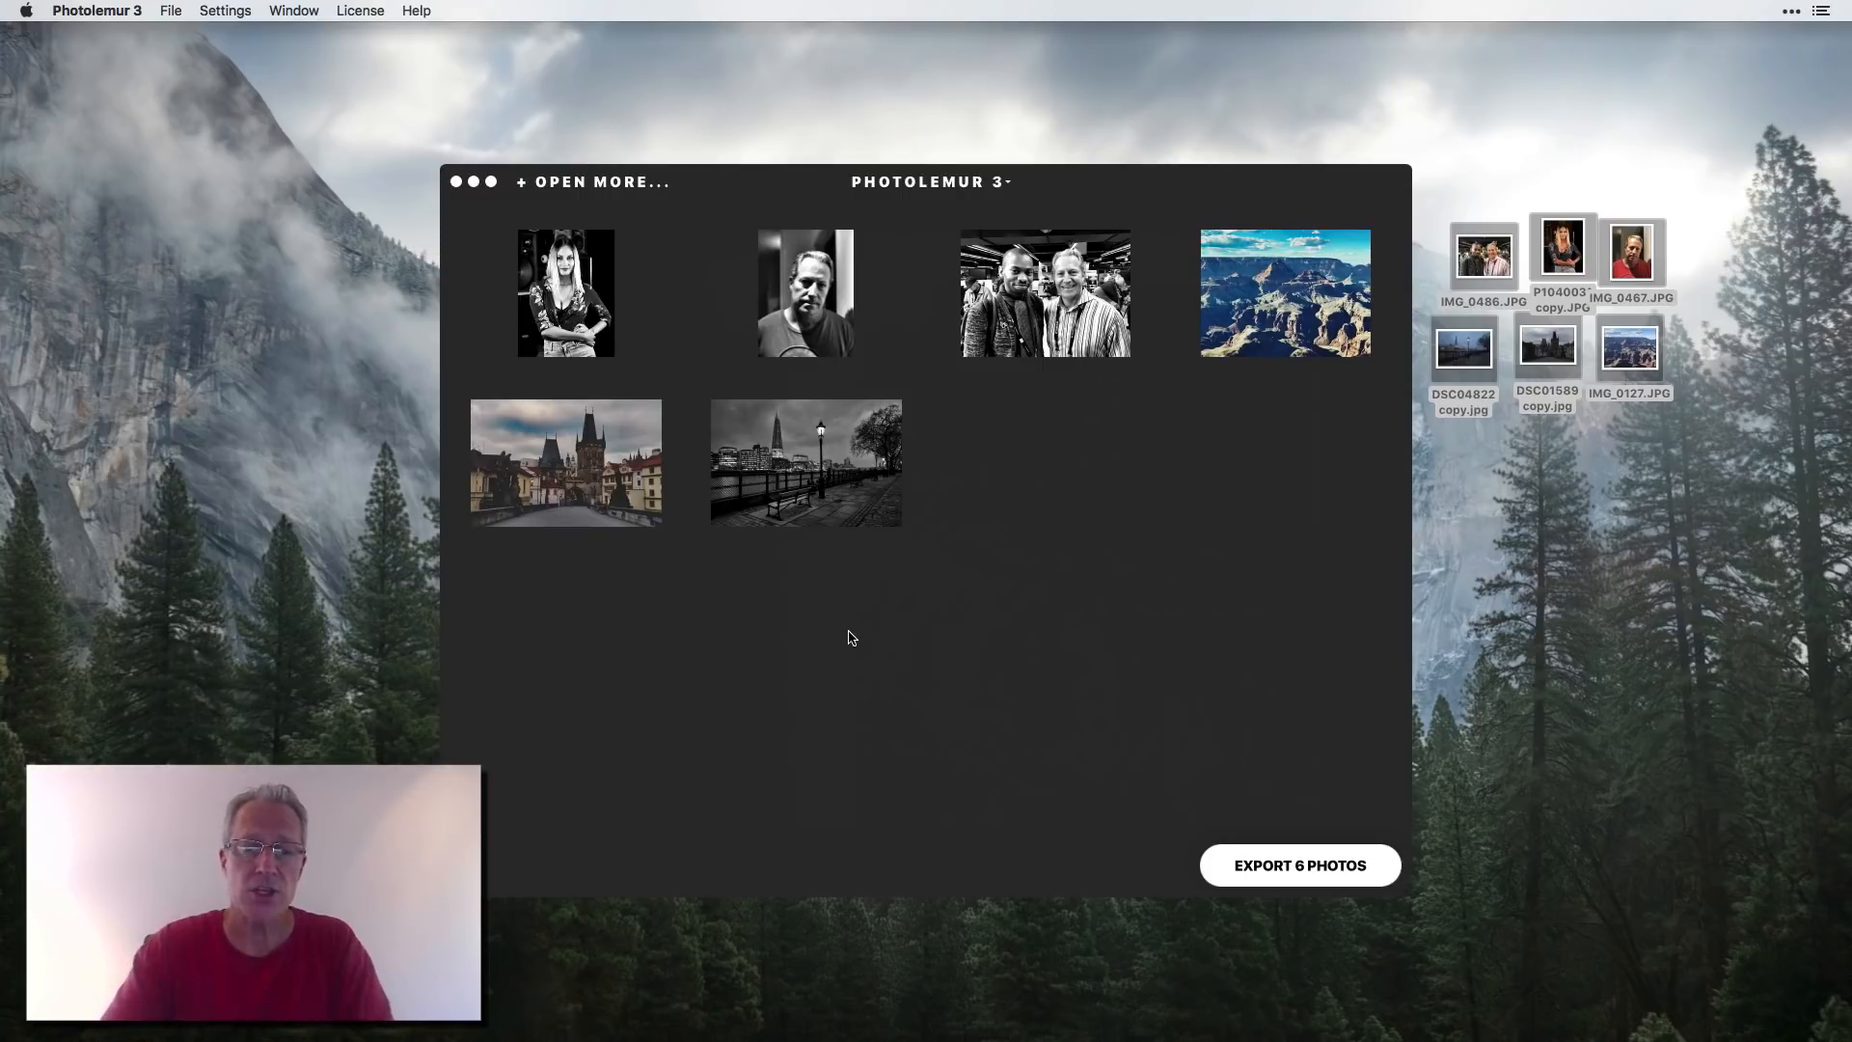
- Restore the photo of the two men to the default style without a filter and compare before and after
{"action": "left_click", "coordinate": [1069, 283]}
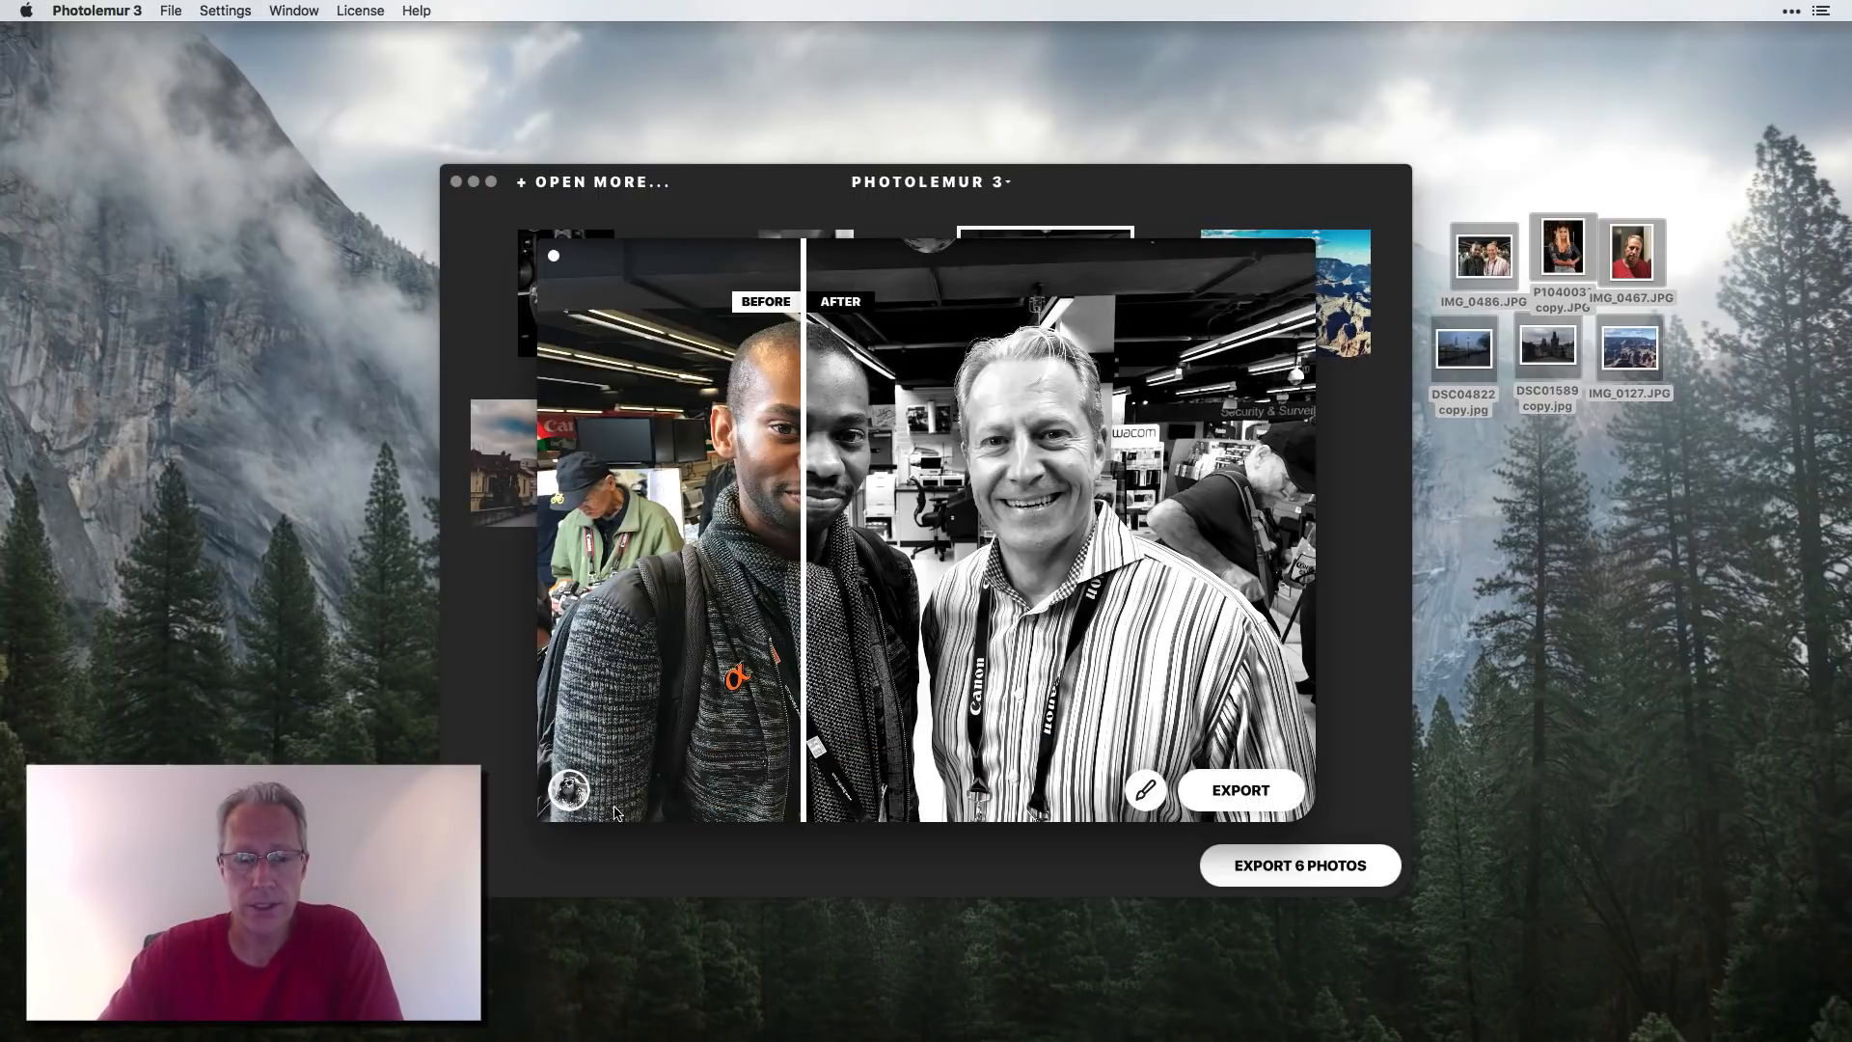
{"action": "left_click", "coordinate": [590, 783]}
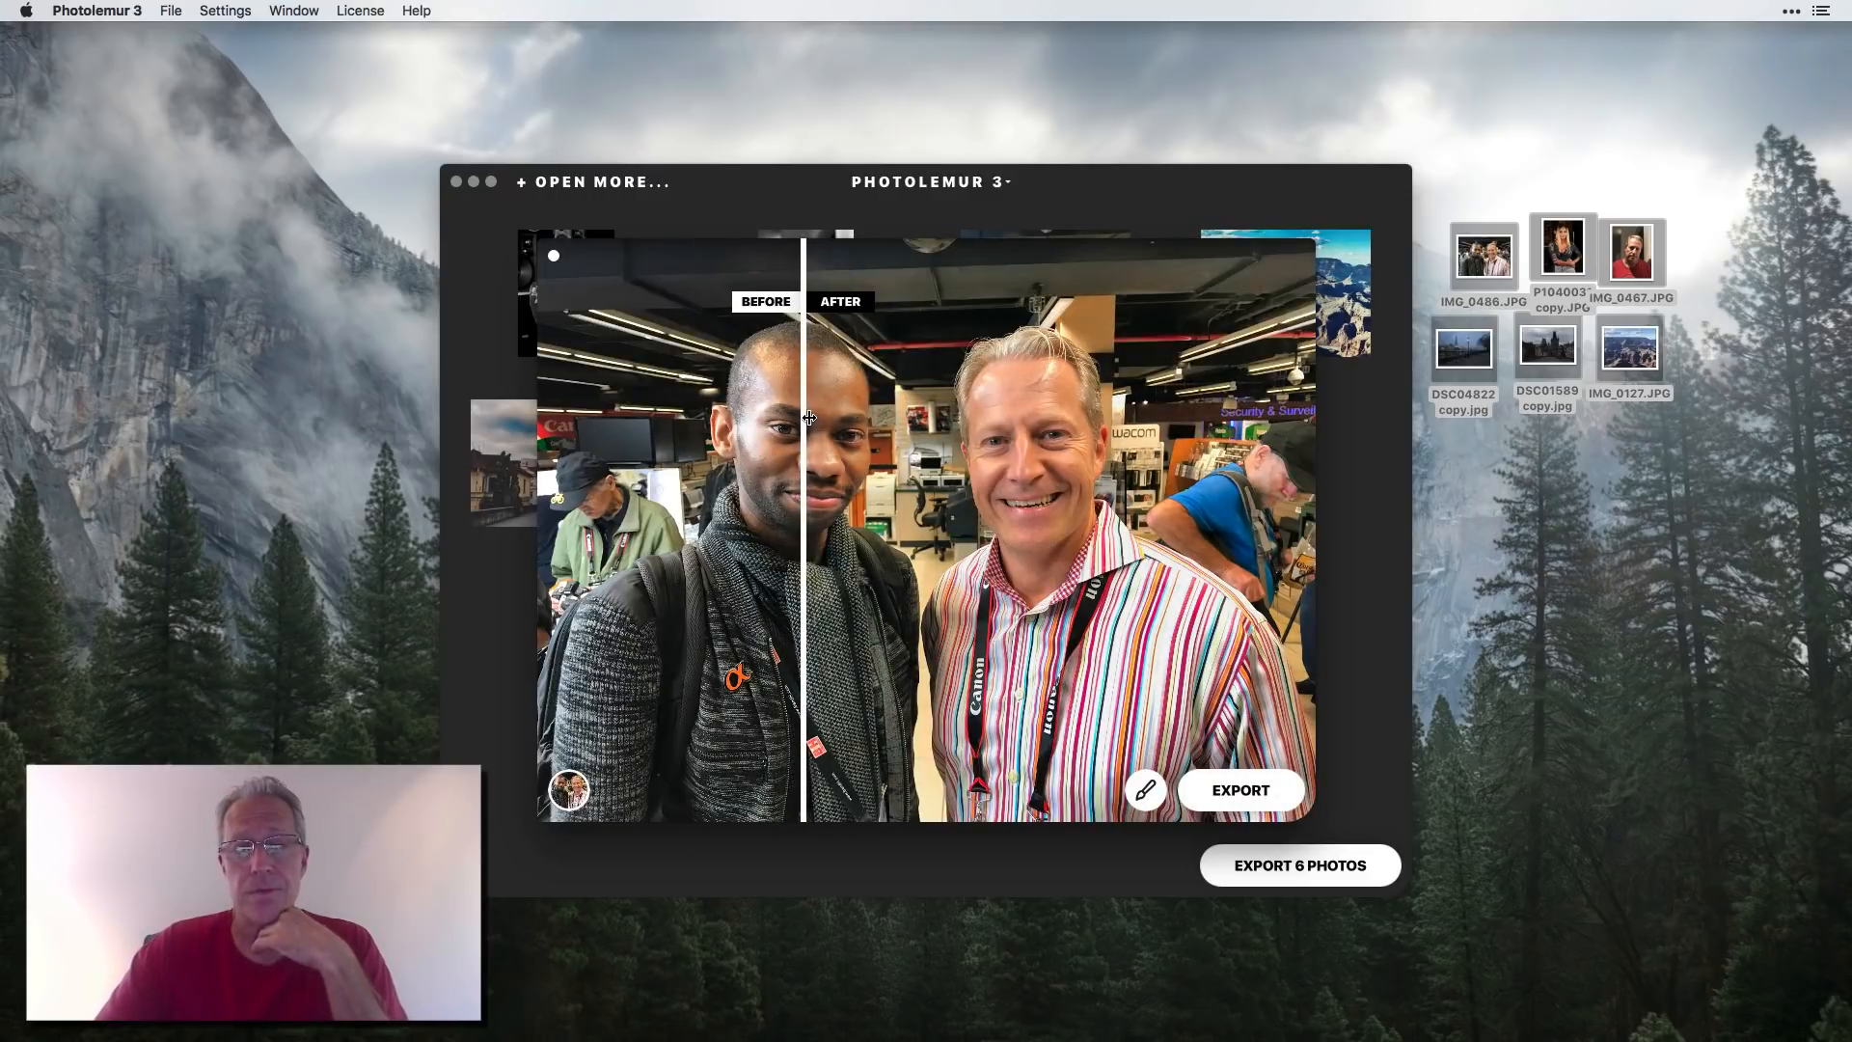
{"action": "left_click_drag", "start_coordinate": [808, 415], "coordinate": [730, 359]}
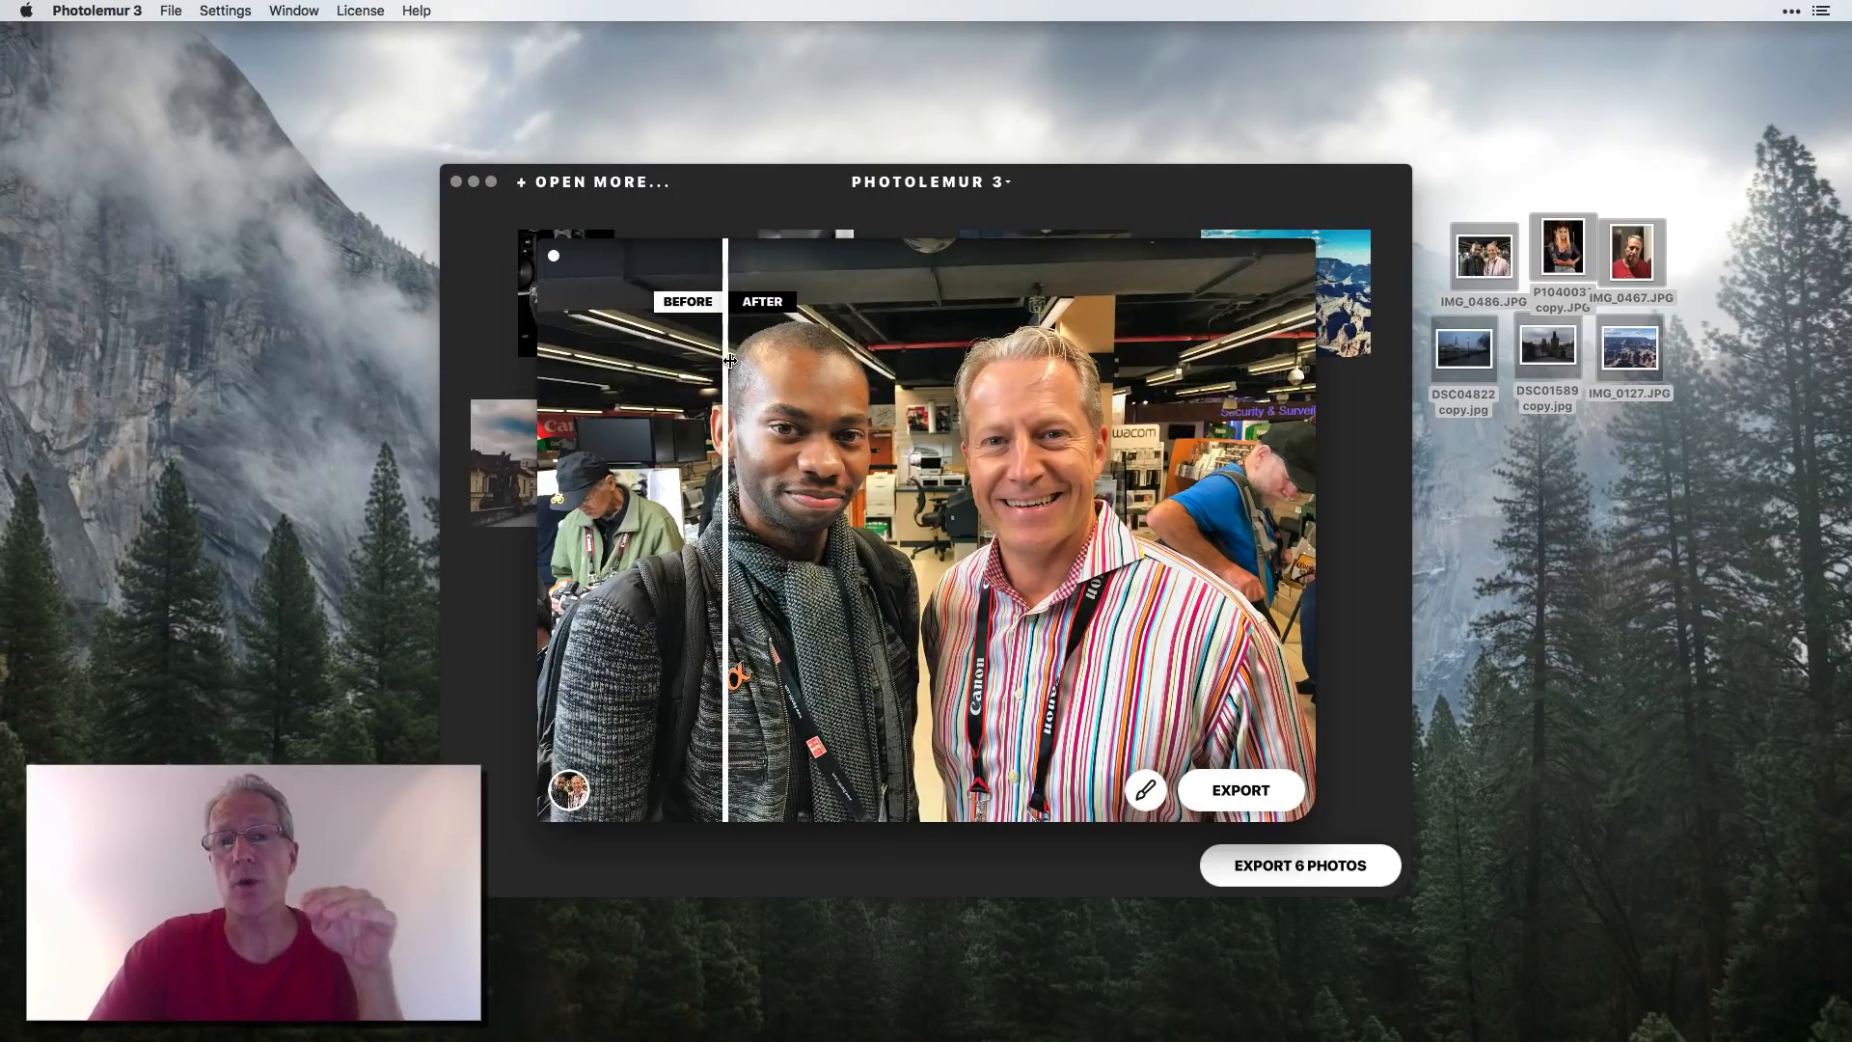
{"action": "left_click_drag", "start_coordinate": [730, 360], "coordinate": [800, 412]}
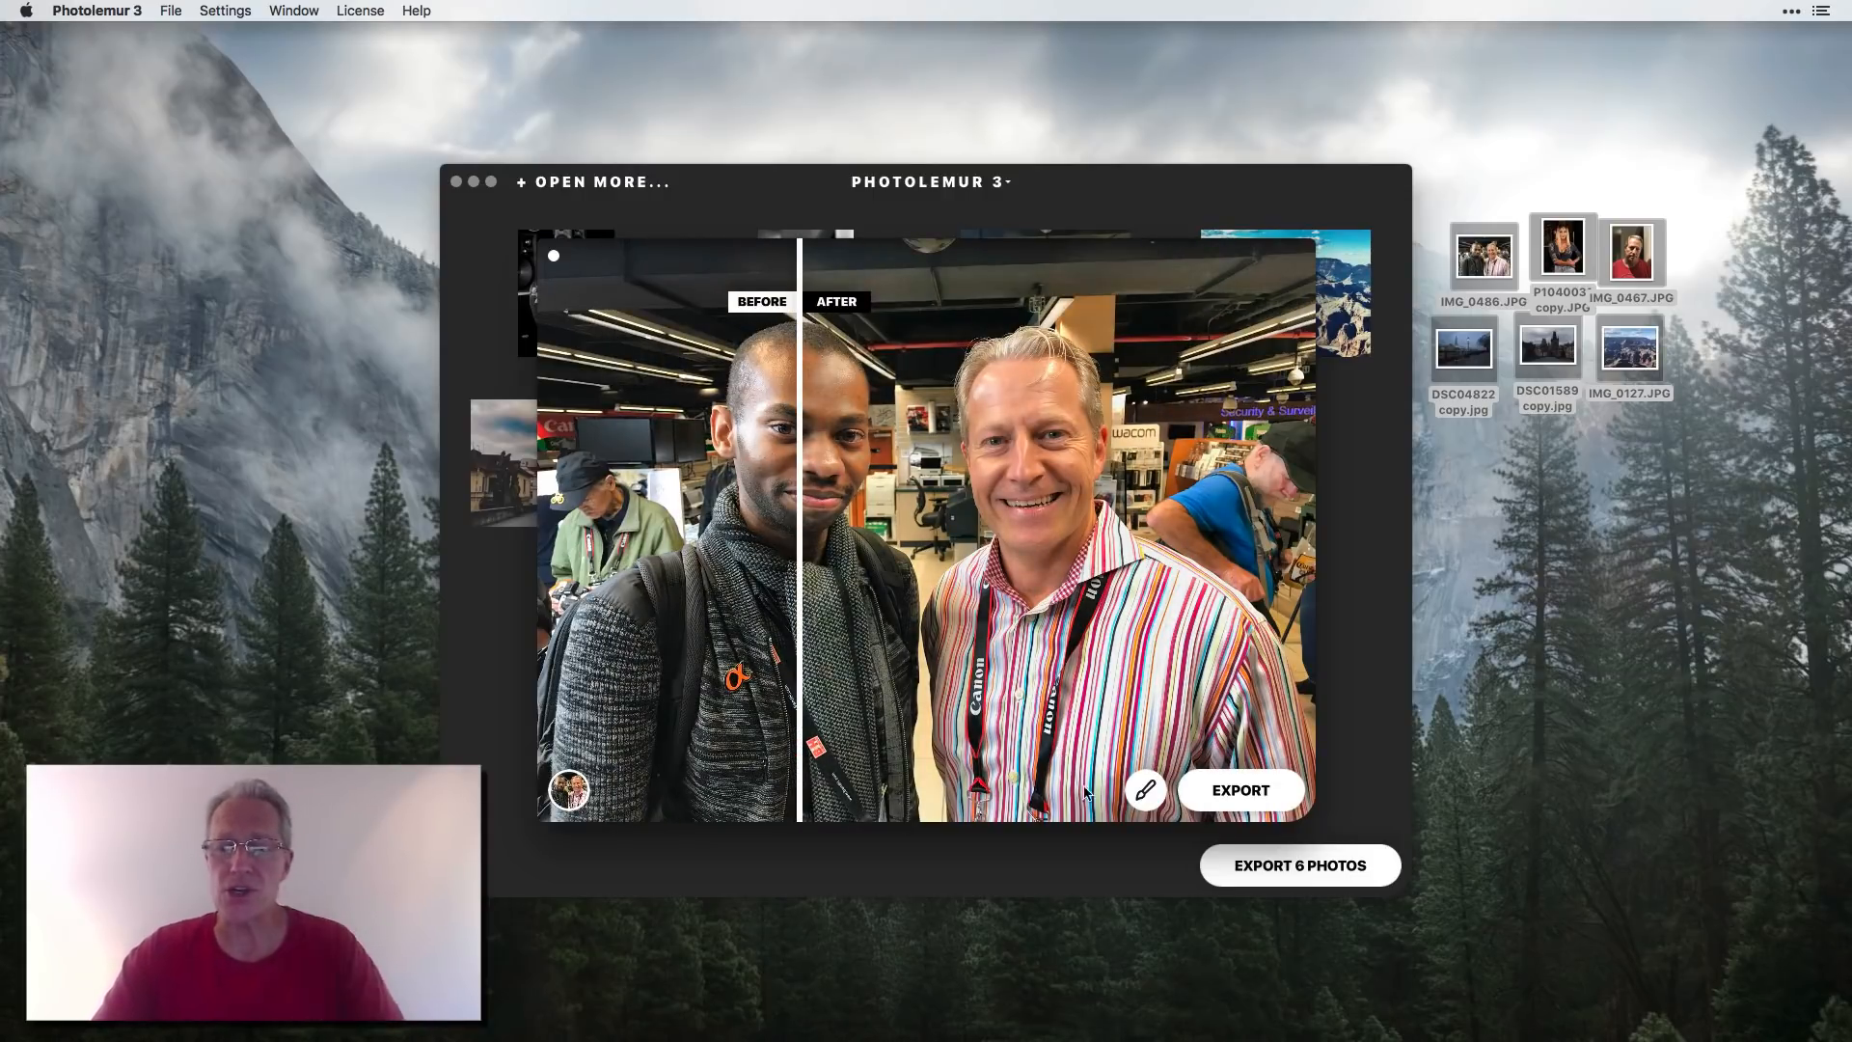
- Turn on face enhancement for the photo of the two men and reopen its adjustment controls
{"action": "left_click", "coordinate": [1143, 791]}
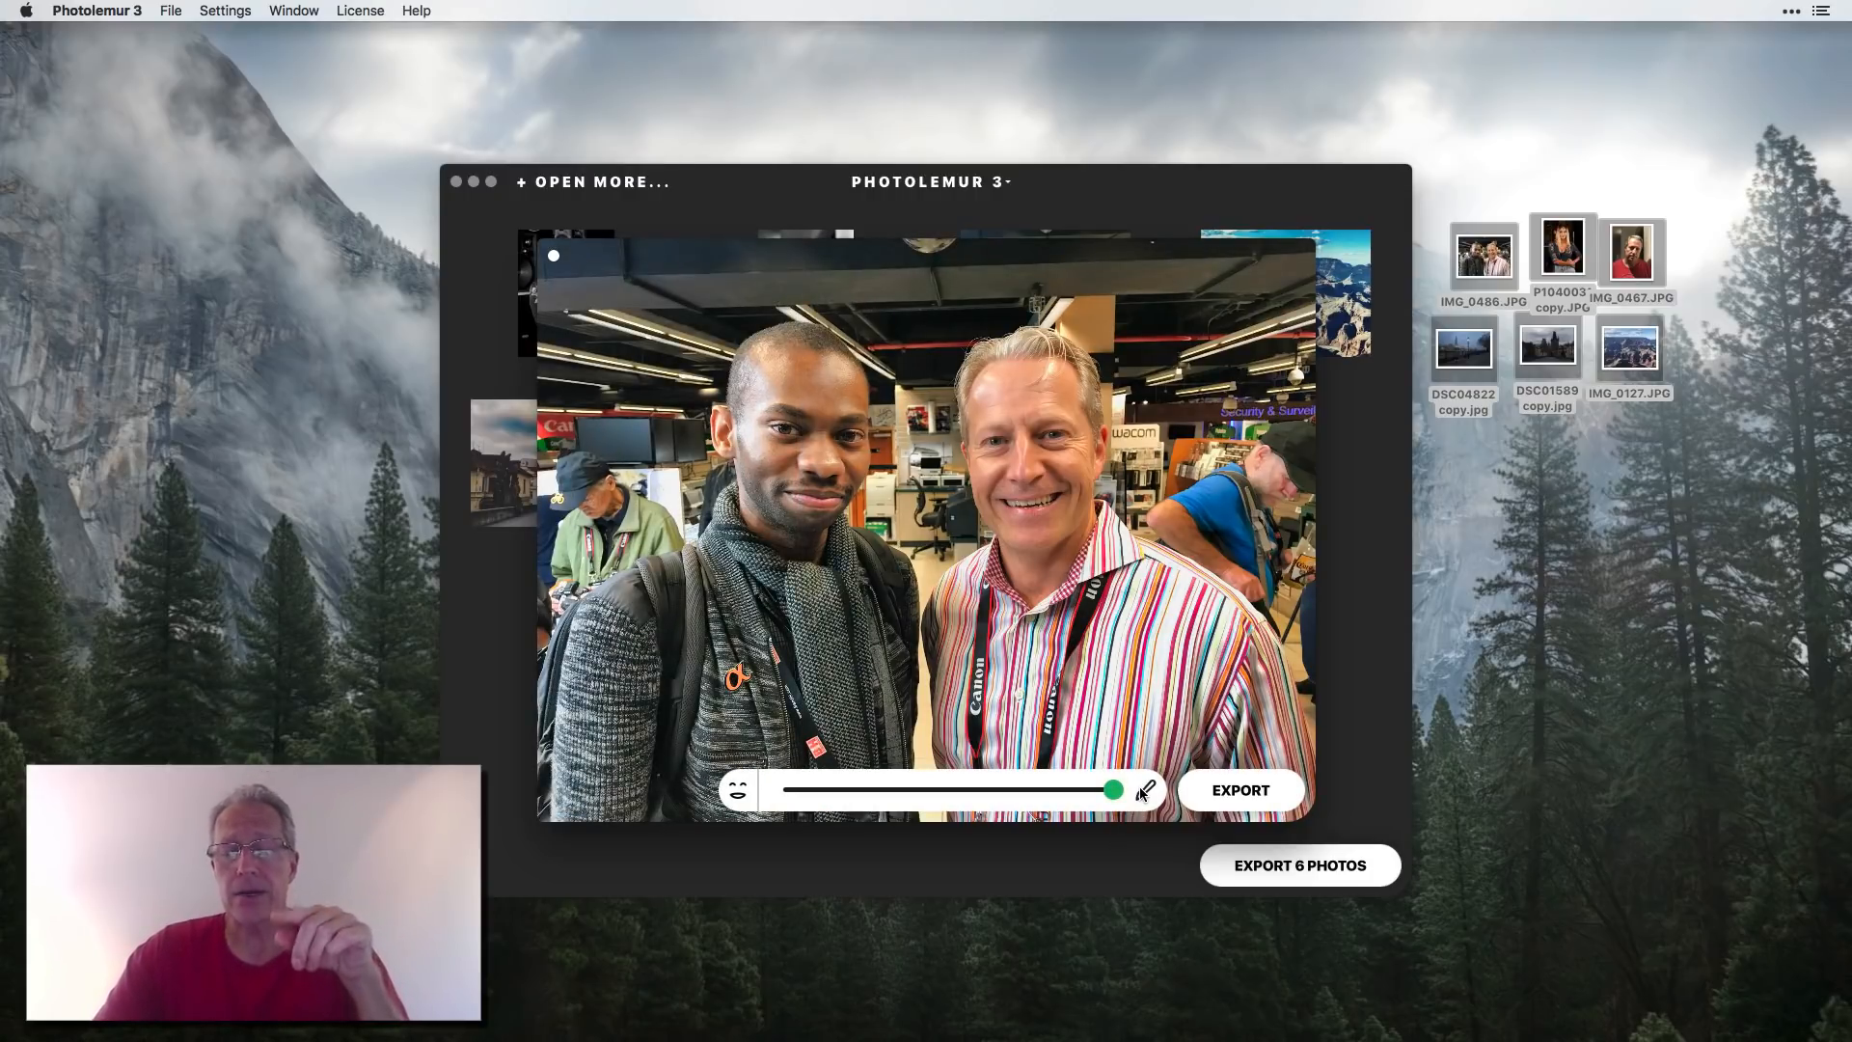
{"action": "left_click", "coordinate": [735, 795]}
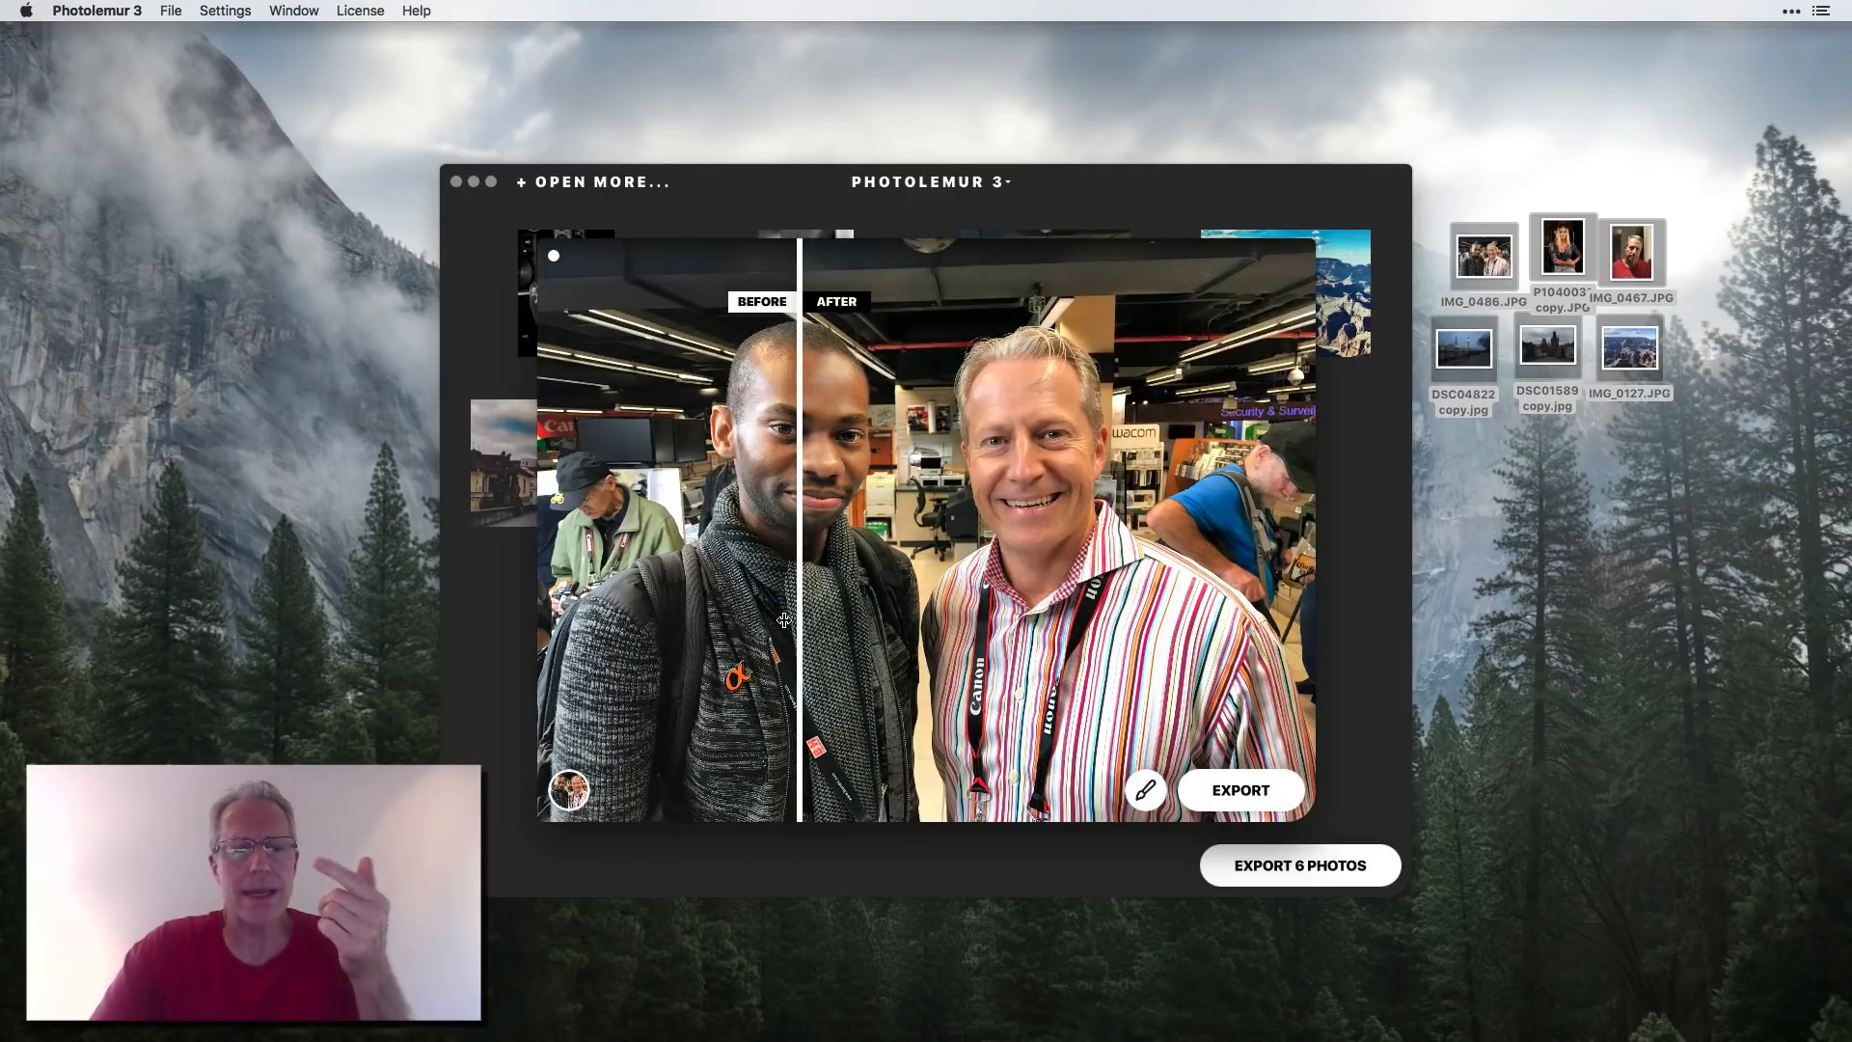
{"action": "left_click", "coordinate": [1148, 792]}
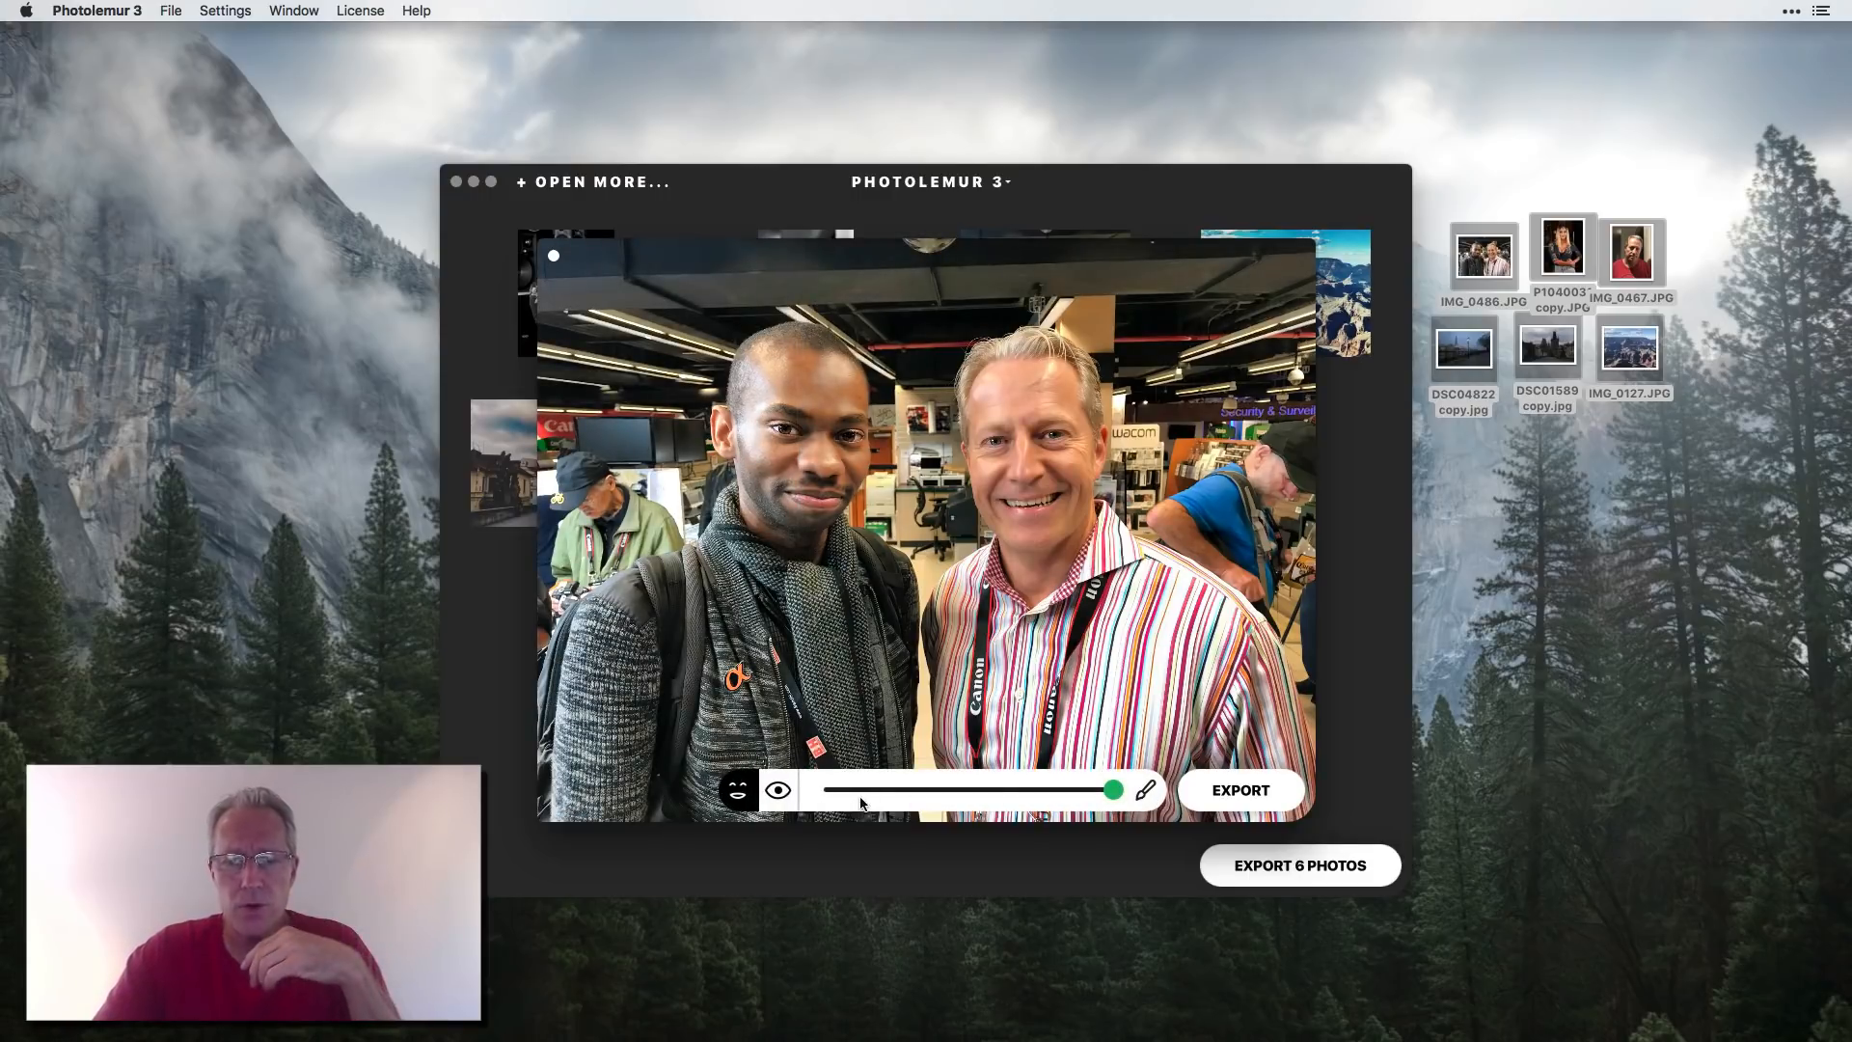
- Turn on eye enlargement for the photo of the two men, compare before and after across the faces, and return to the gallery
{"action": "left_click", "coordinate": [777, 791]}
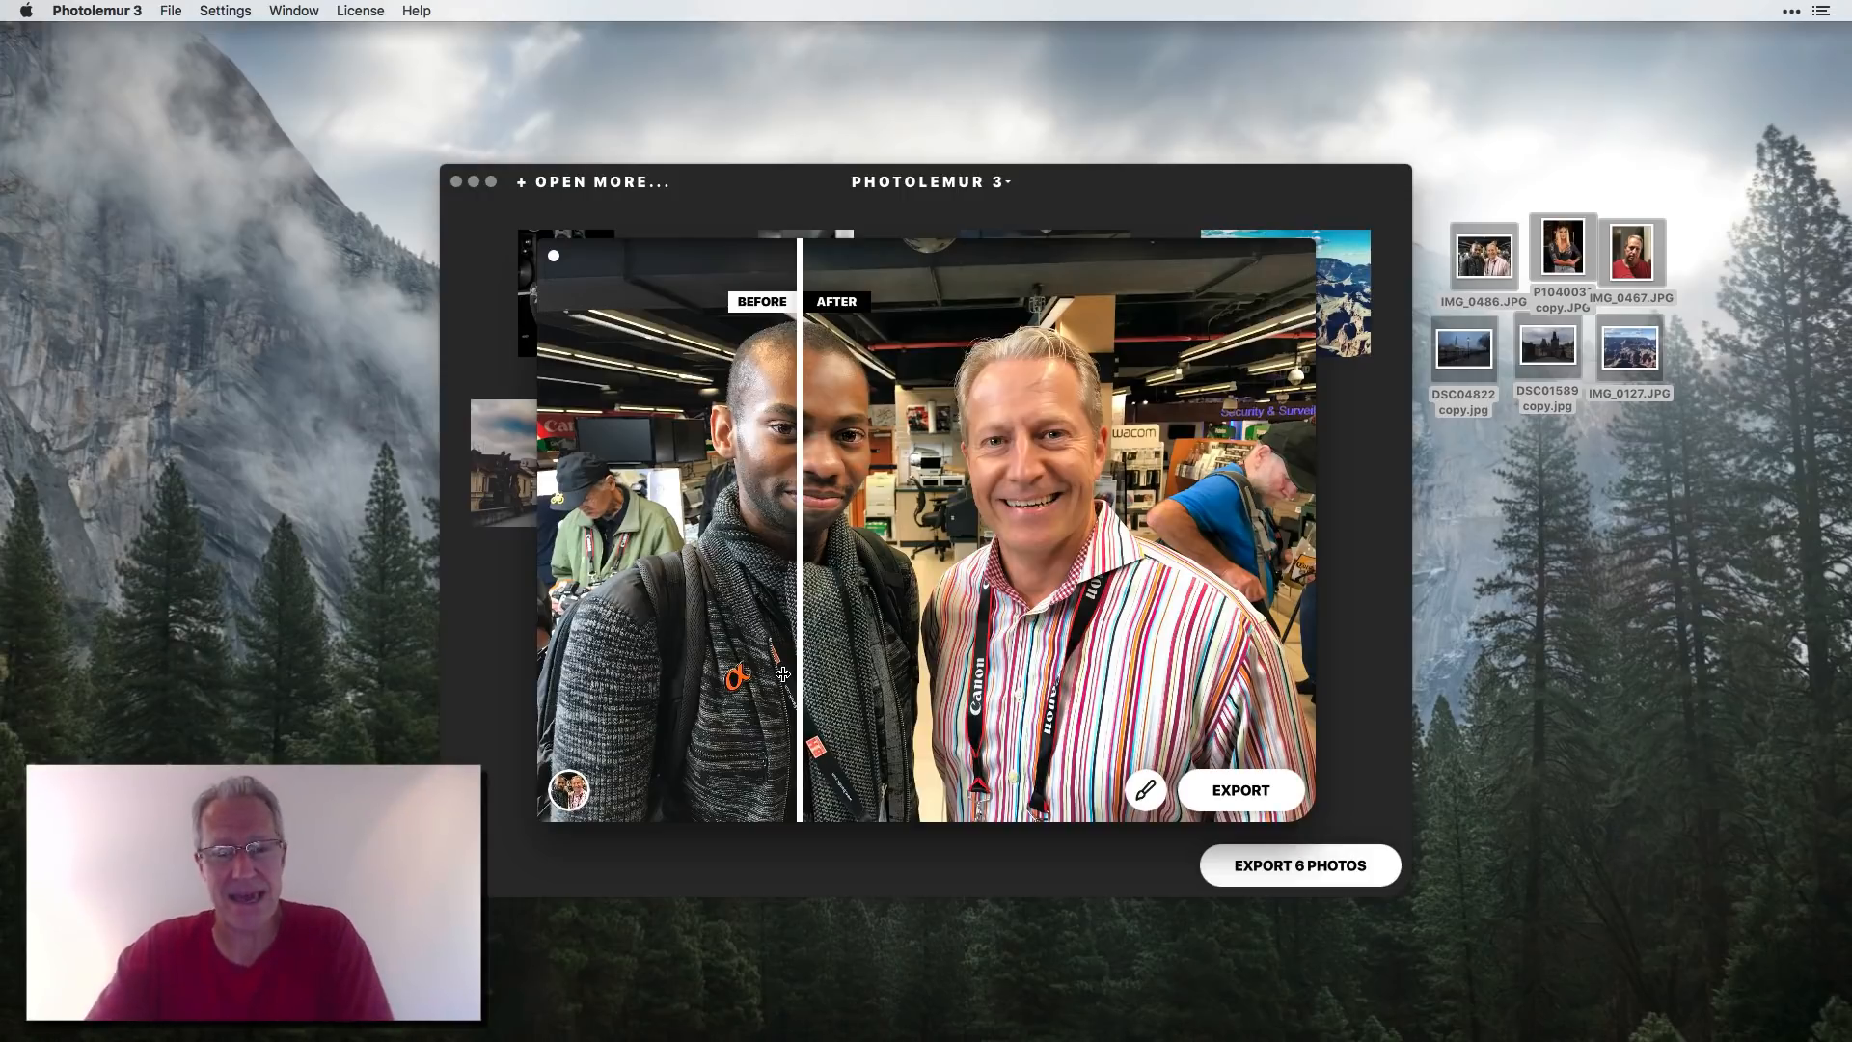
{"action": "mouse_move", "coordinate": [798, 509]}
{"action": "left_mouse_down"}
{"action": "mouse_move", "coordinate": [883, 490]}
{"action": "mouse_move", "coordinate": [728, 474]}
{"action": "mouse_move", "coordinate": [888, 468]}
{"action": "mouse_move", "coordinate": [757, 460]}
{"action": "mouse_move", "coordinate": [843, 456]}
{"action": "mouse_move", "coordinate": [1066, 463]}
{"action": "mouse_move", "coordinate": [942, 459]}
{"action": "mouse_move", "coordinate": [1074, 444]}
{"action": "mouse_move", "coordinate": [938, 449]}
{"action": "mouse_move", "coordinate": [1120, 456]}
{"action": "mouse_move", "coordinate": [927, 459]}
{"action": "mouse_move", "coordinate": [1148, 463]}
{"action": "mouse_move", "coordinate": [784, 521]}
{"action": "left_mouse_up"}
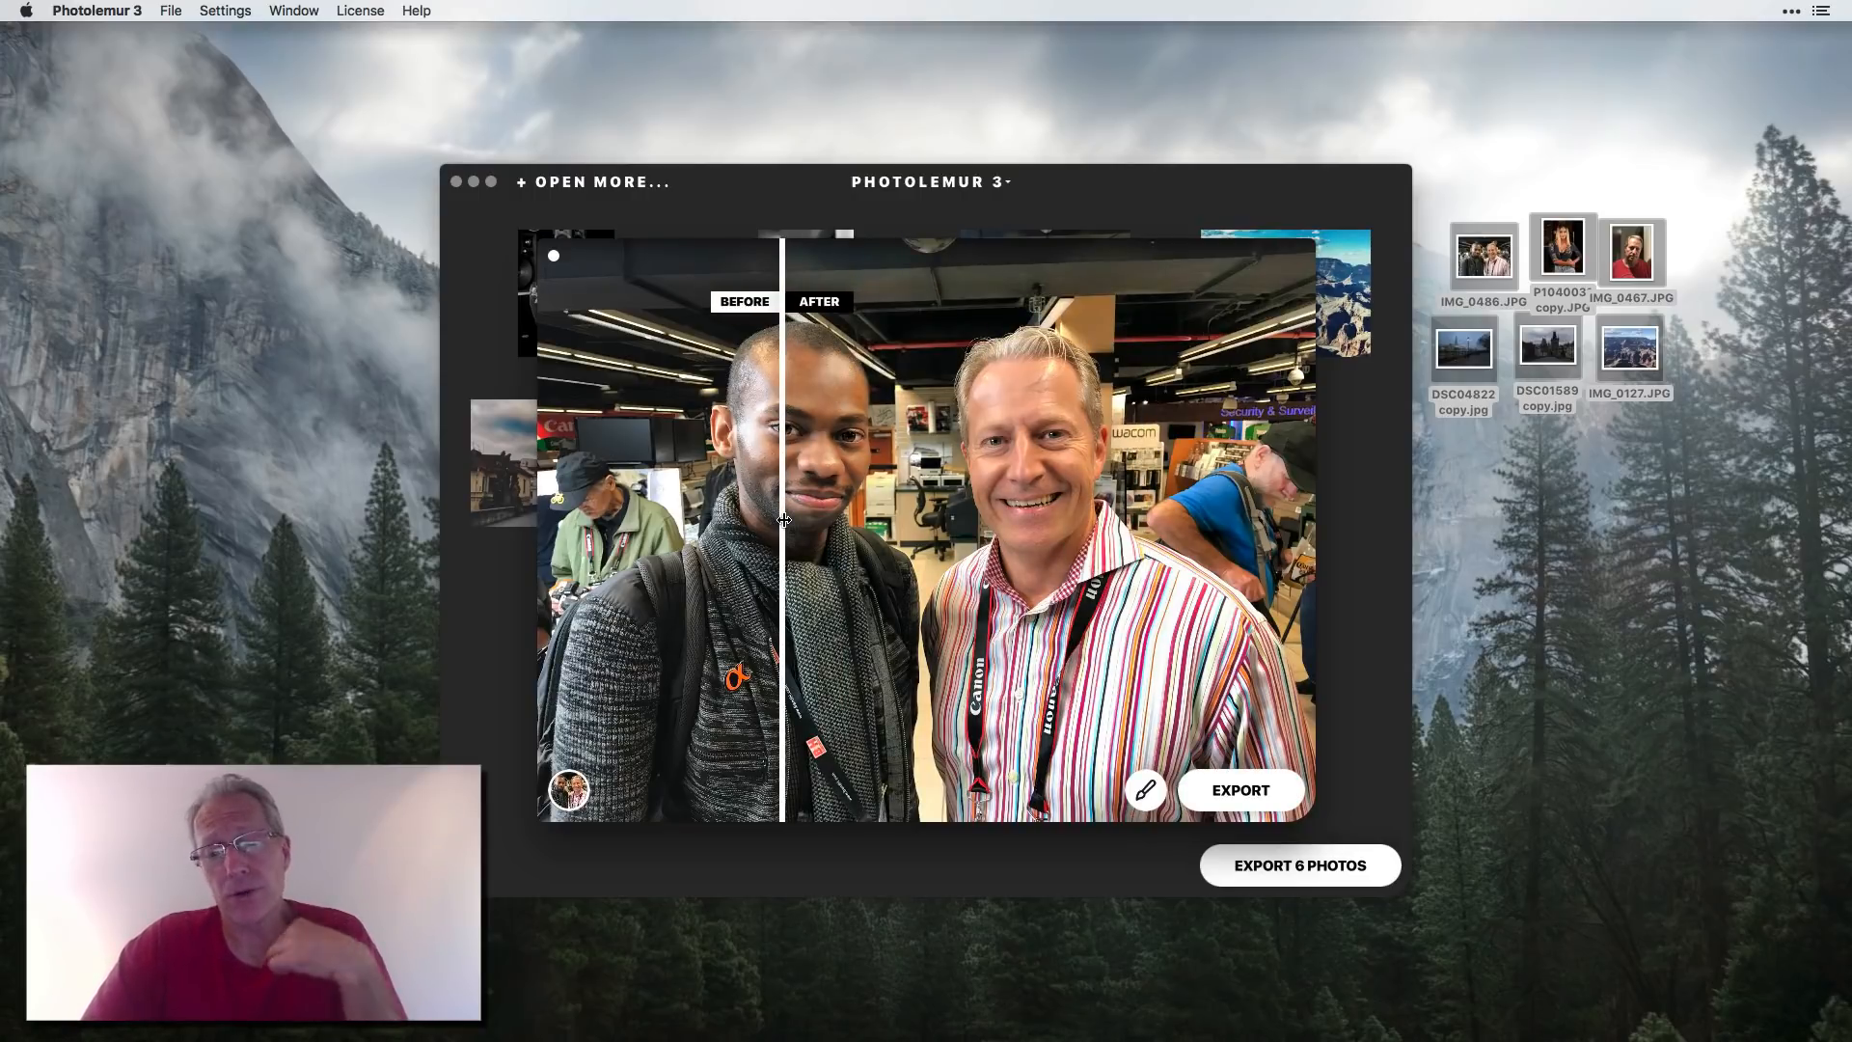
{"action": "left_click_drag", "start_coordinate": [784, 521], "coordinate": [876, 459]}
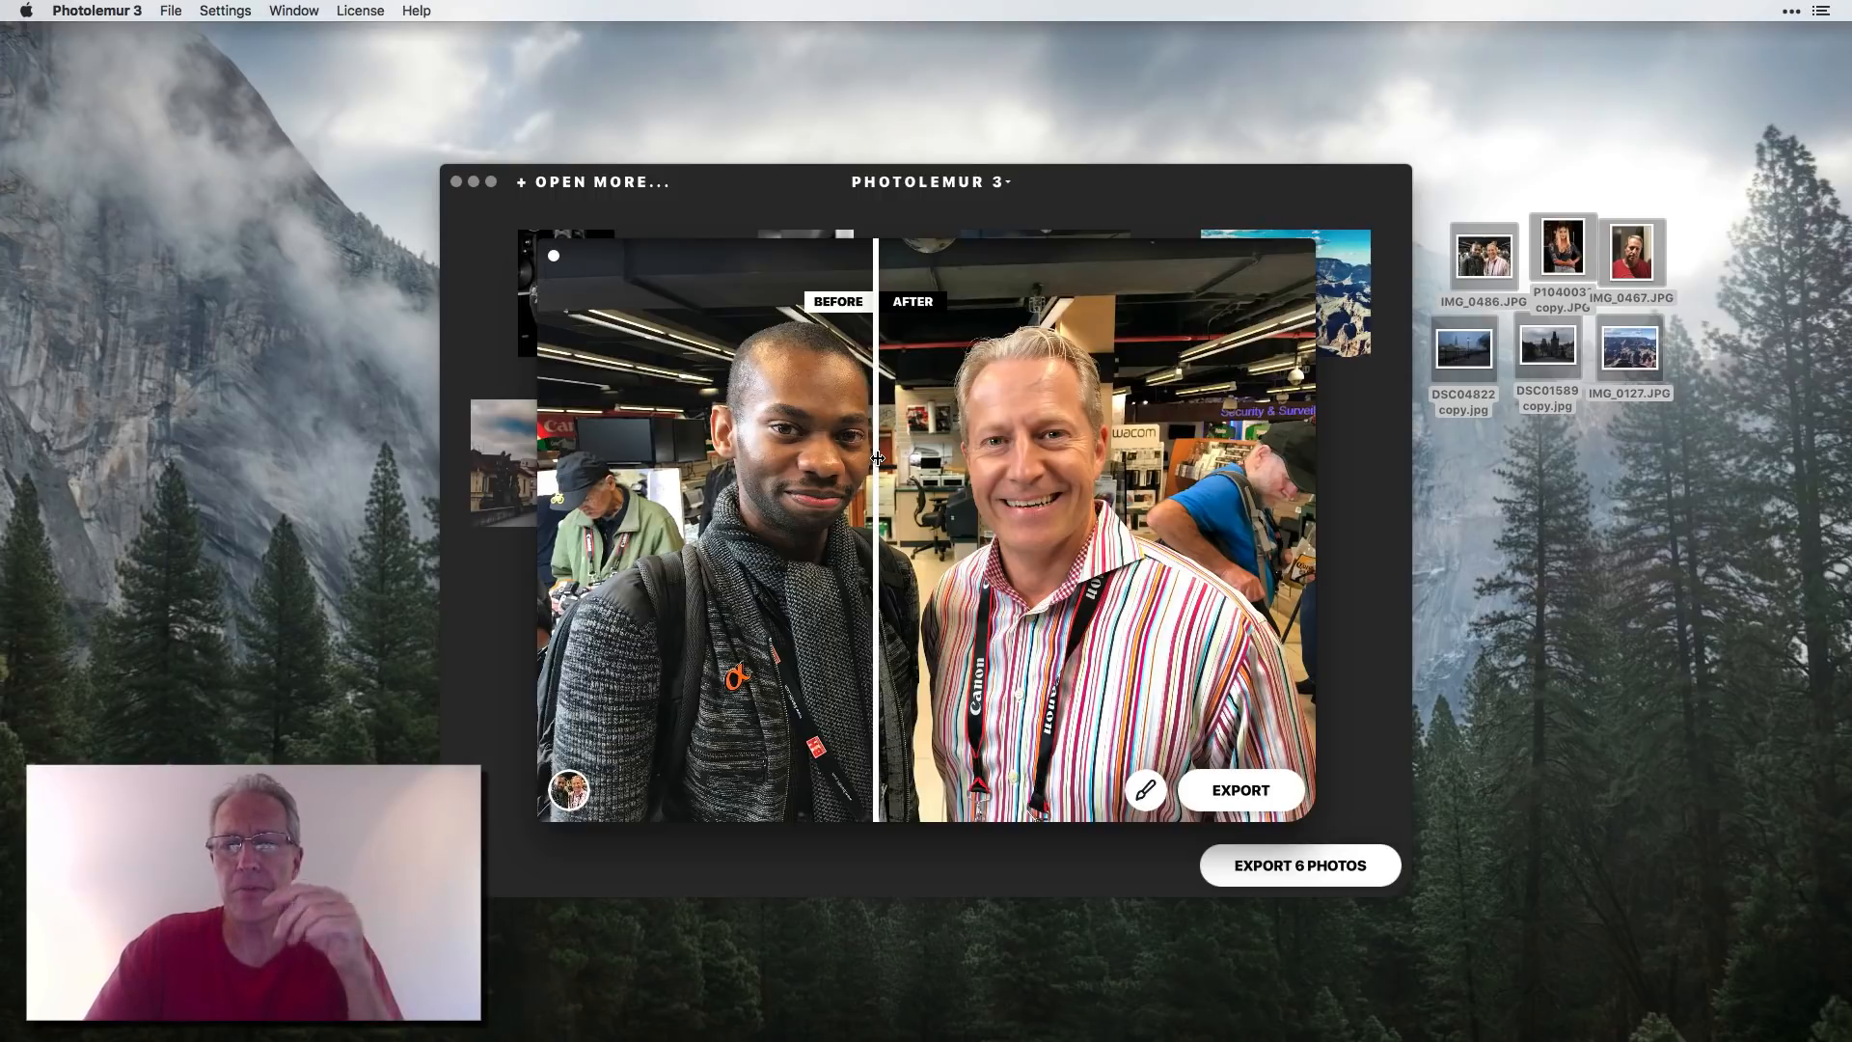
{"action": "left_click_drag", "start_coordinate": [871, 436], "coordinate": [686, 445]}
{"action": "left_click", "coordinate": [554, 257]}
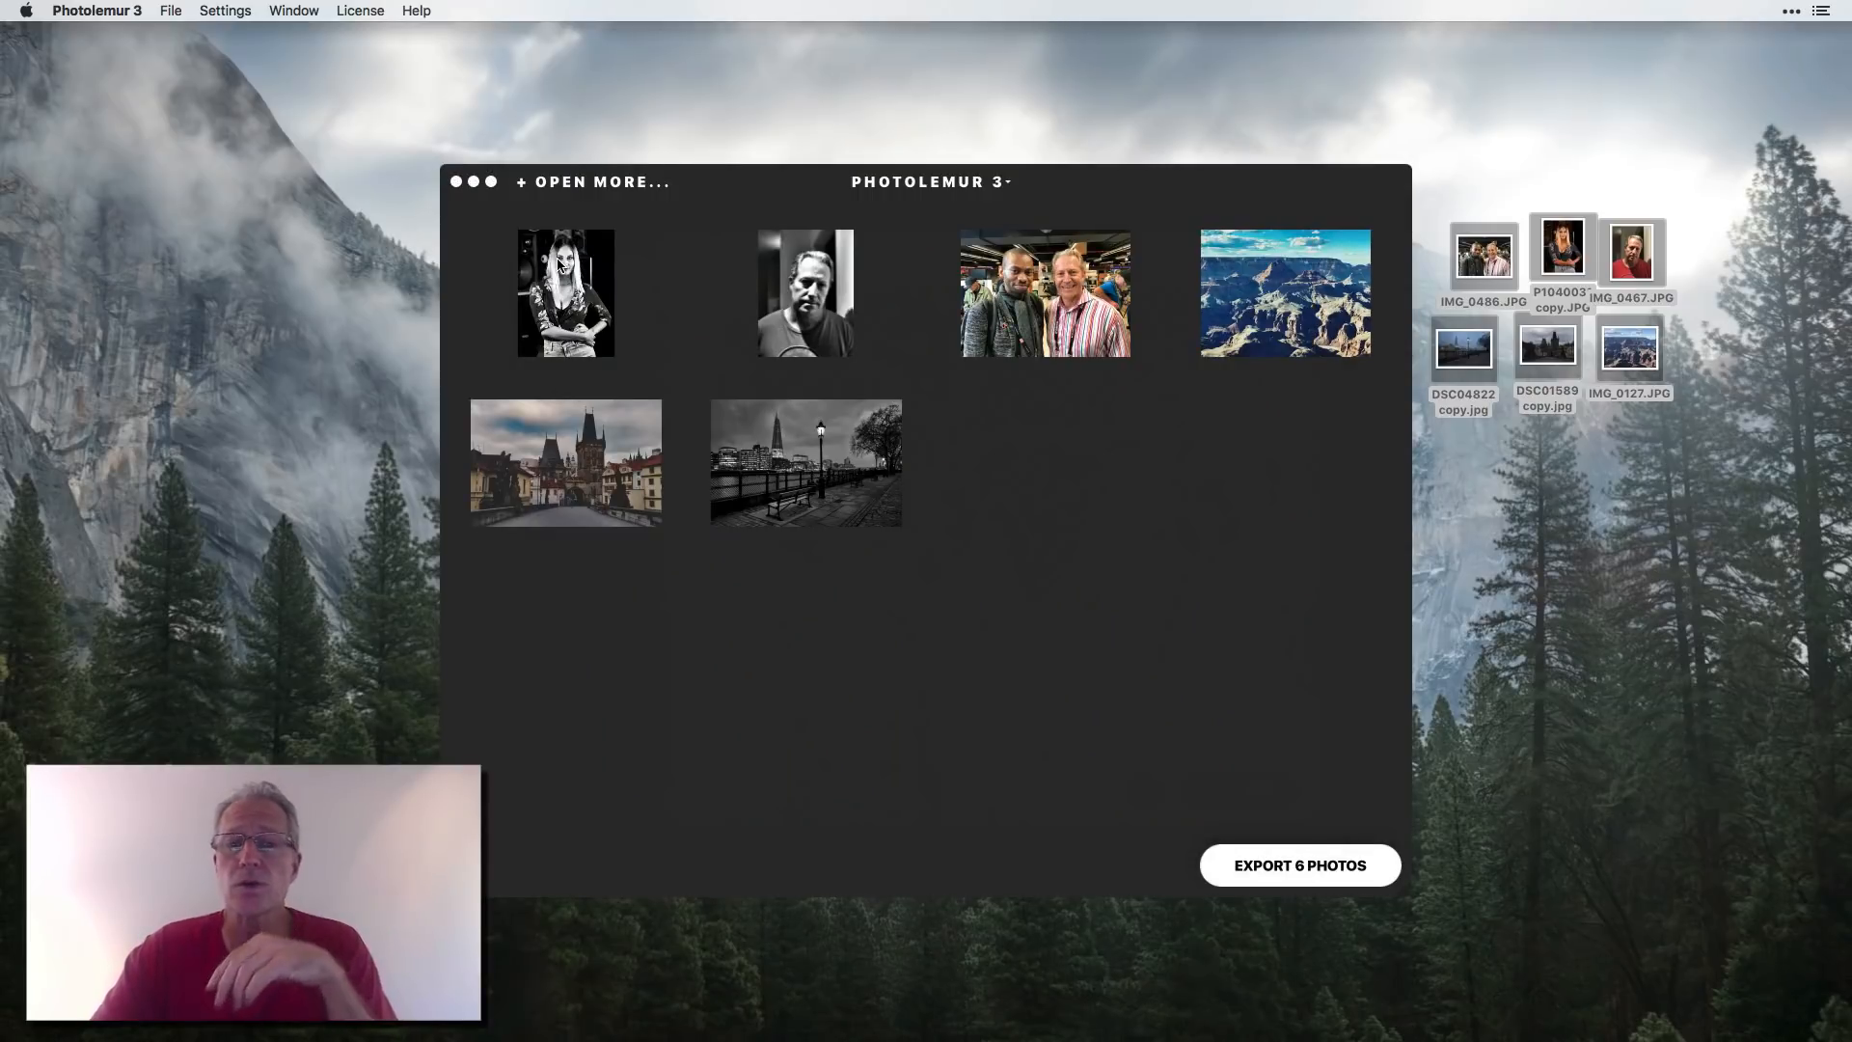
- Open the black-and-white portrait of the man and try the style with the red-jacketed figure thumbnail
{"action": "left_click", "coordinate": [783, 298]}
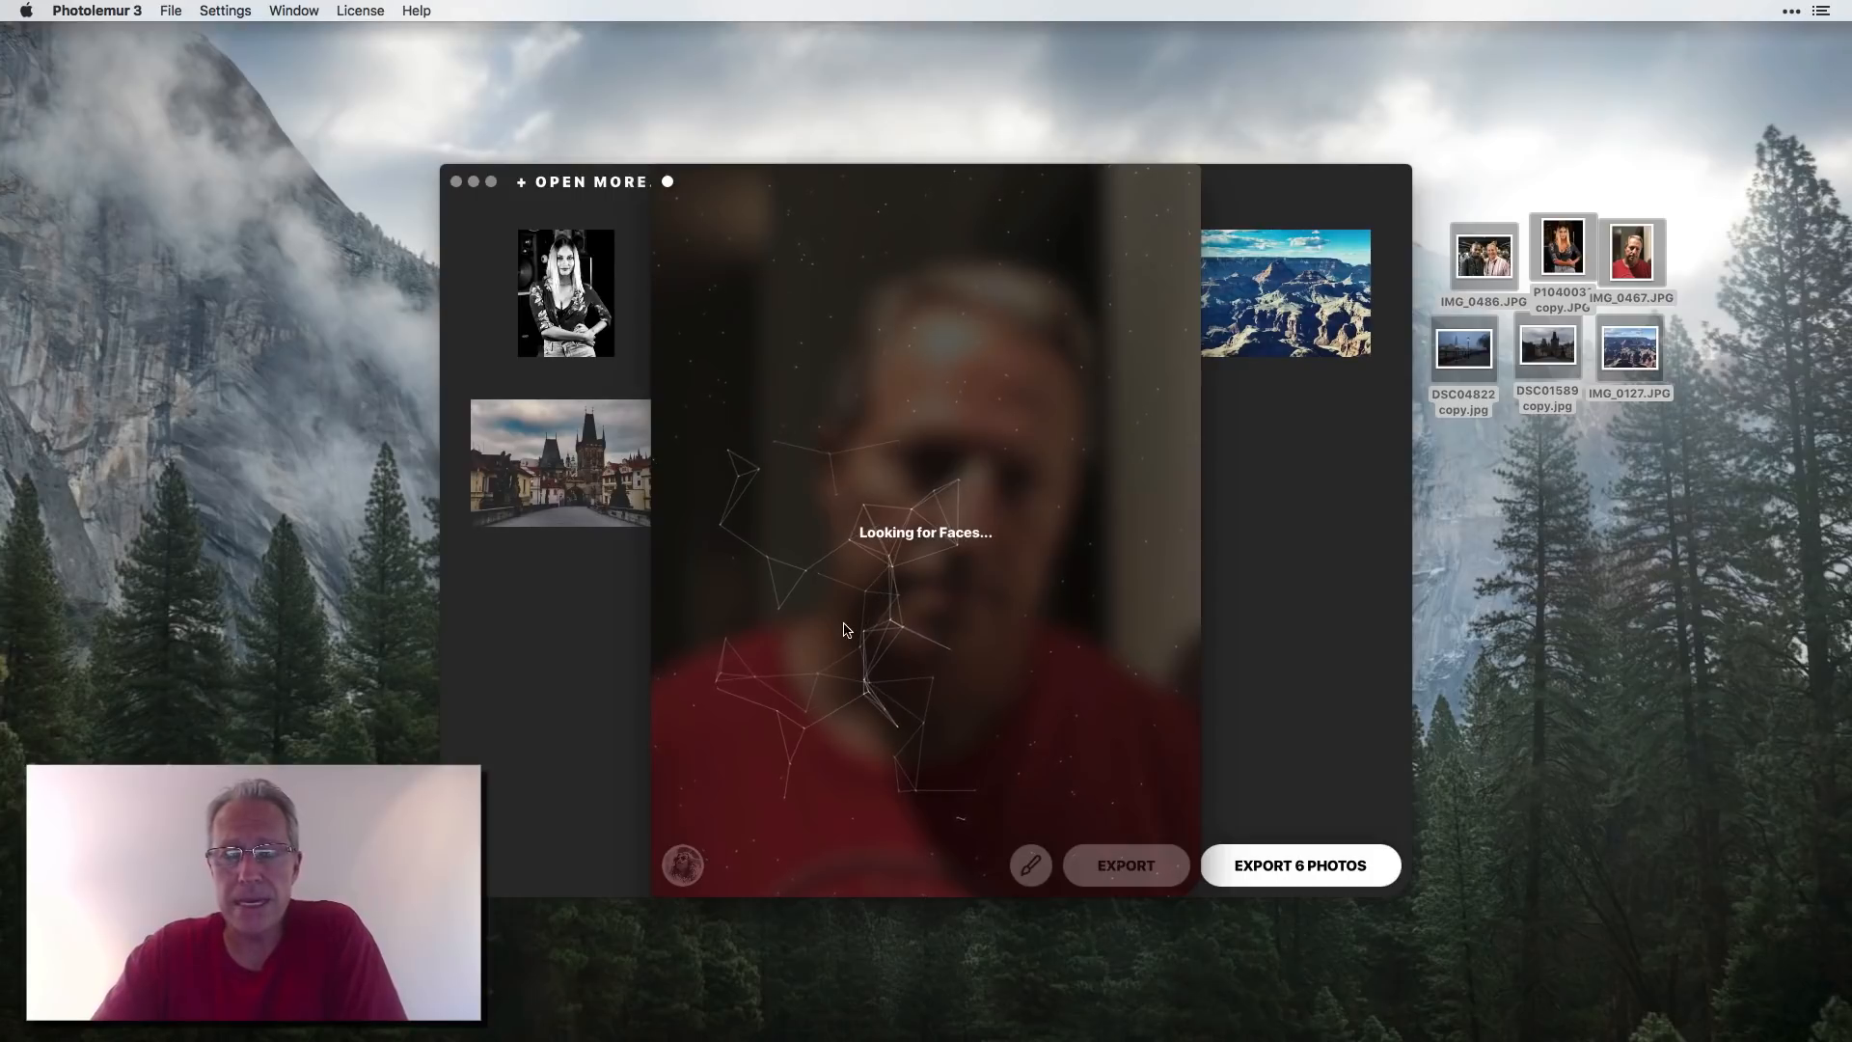
{"action": "left_click", "coordinate": [683, 866]}
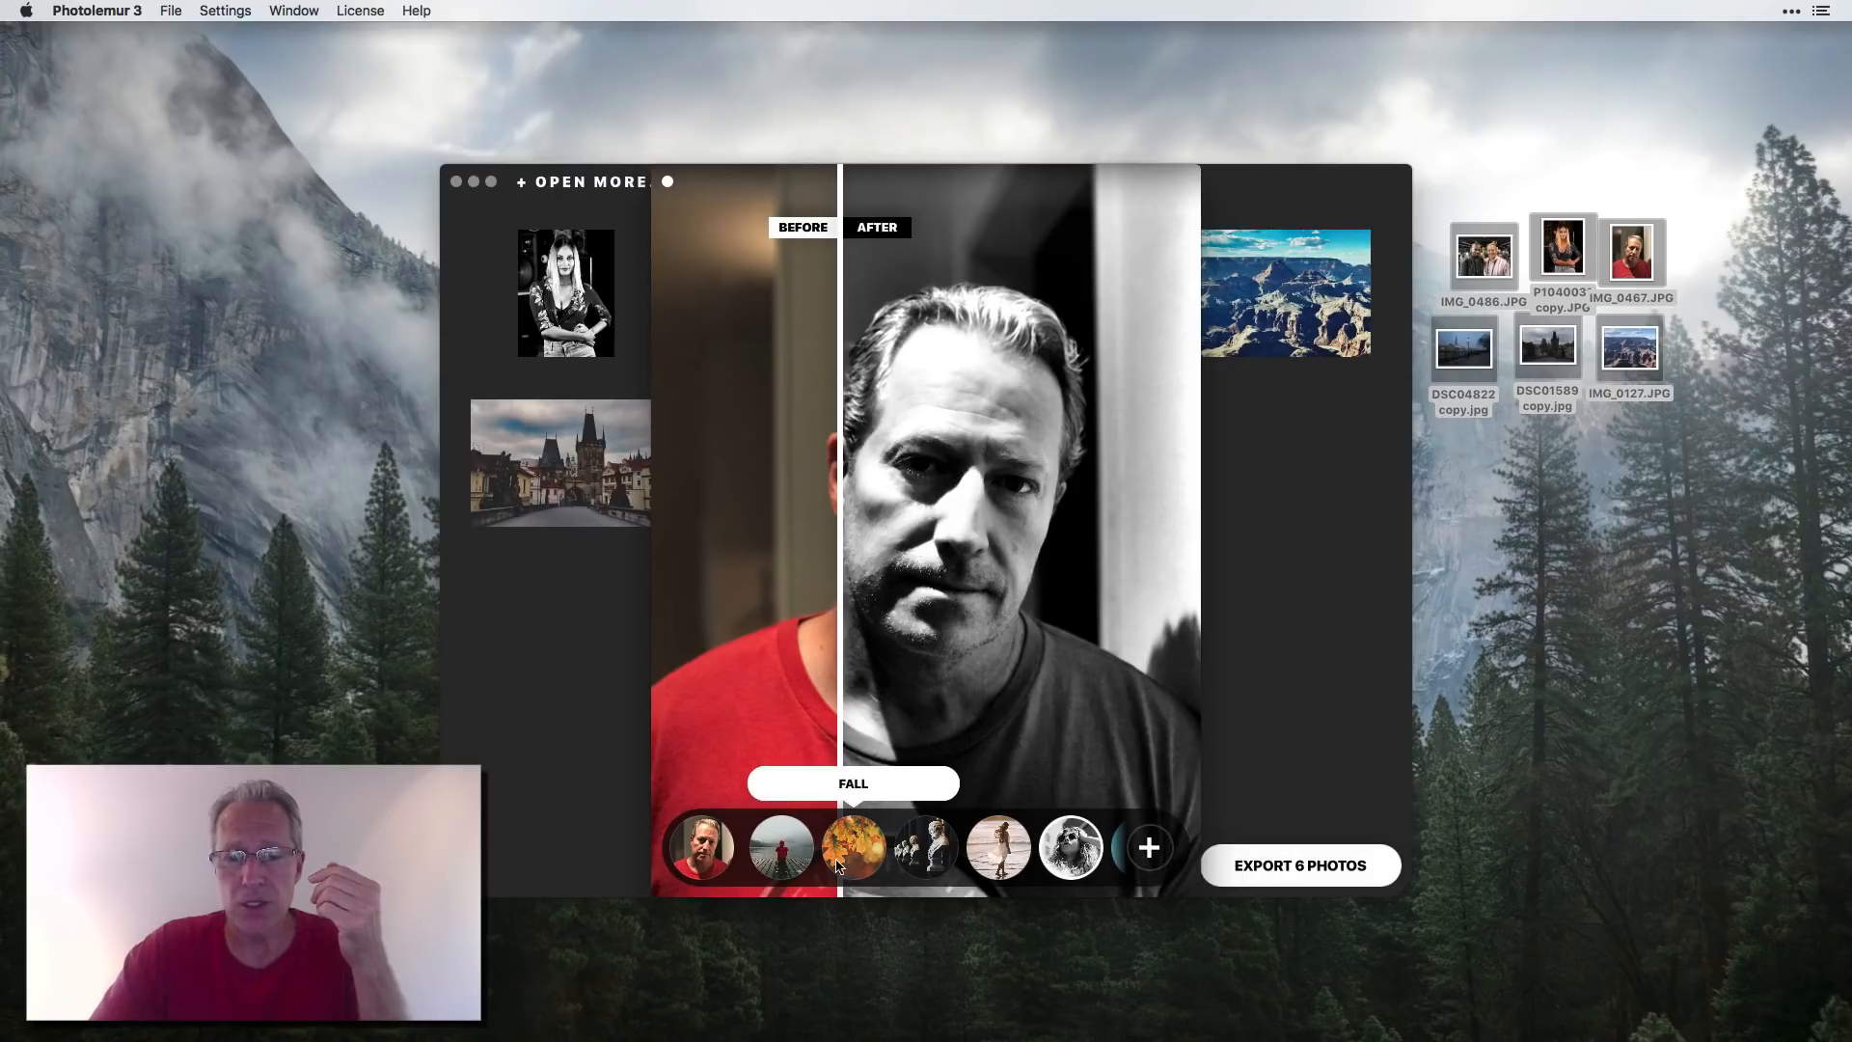
{"action": "left_click", "coordinate": [778, 868]}
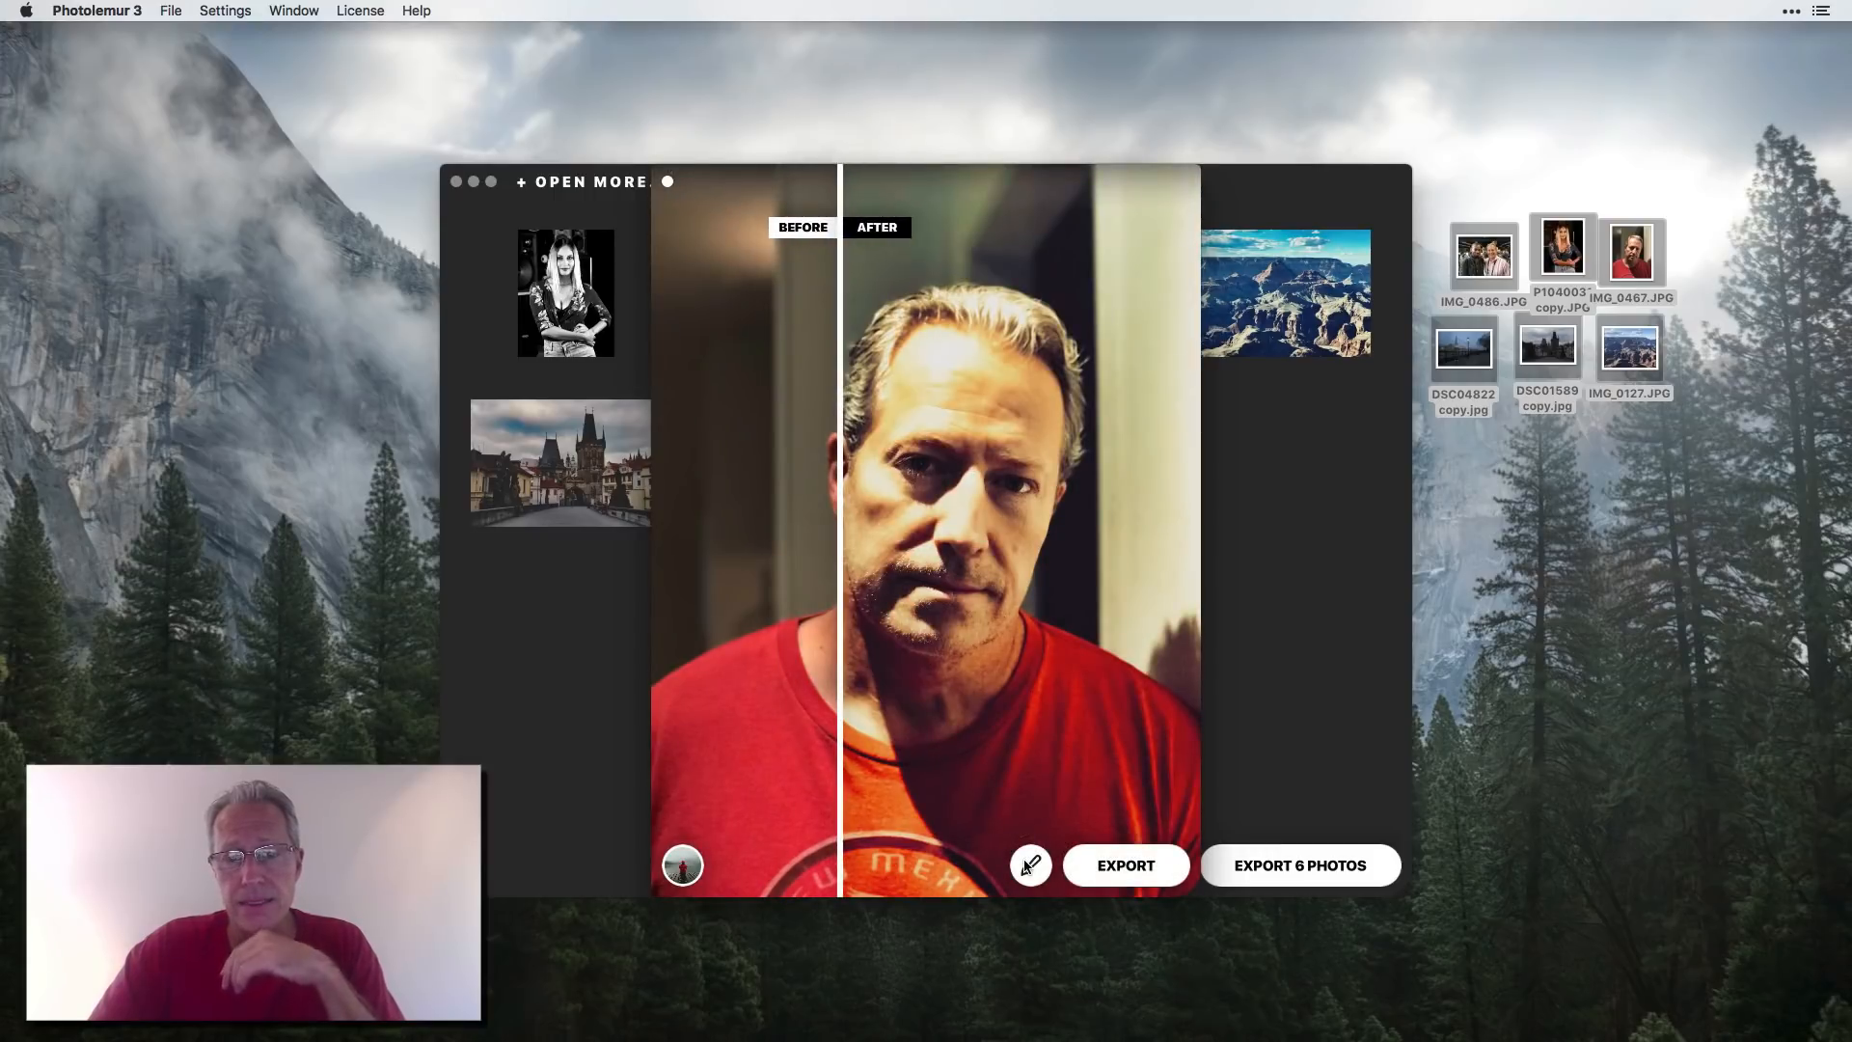
- Check the man's portrait for its face and eye enhancement settings, and compare the styled result with the original
{"action": "left_click", "coordinate": [1028, 865]}
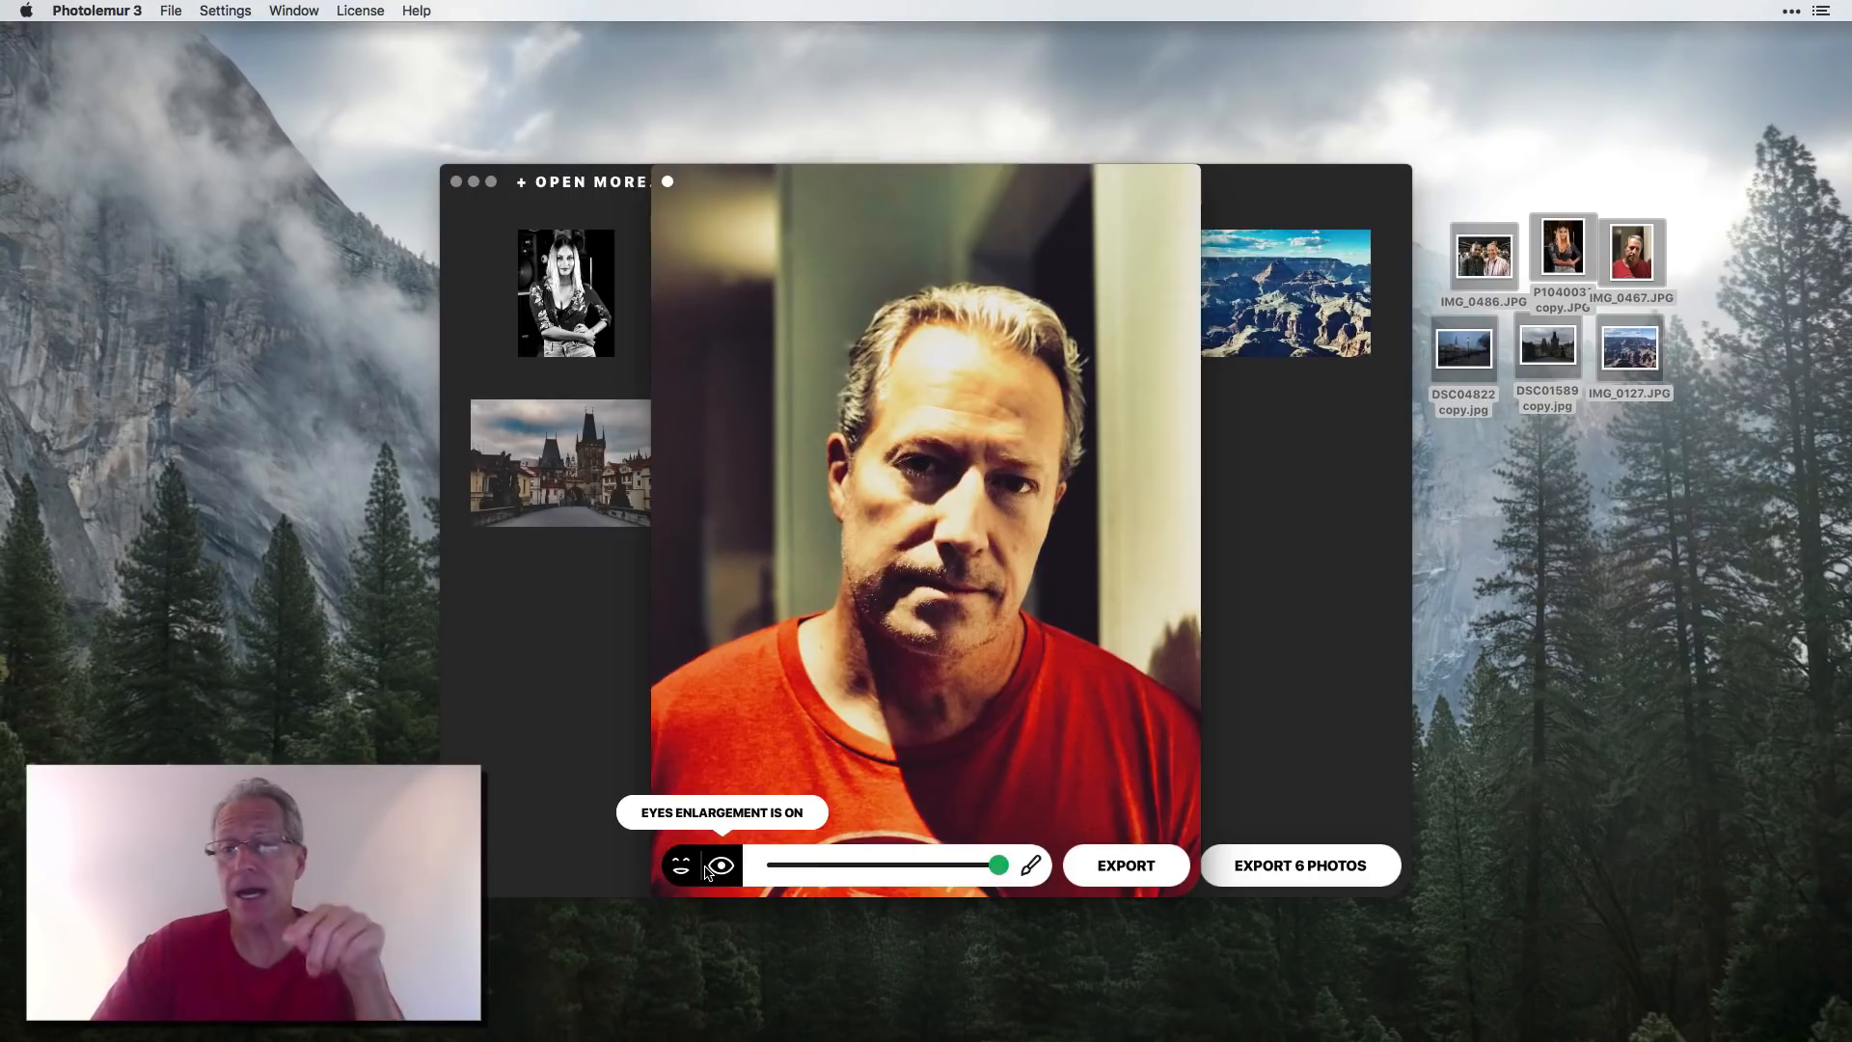
{"action": "left_click", "coordinate": [1230, 540]}
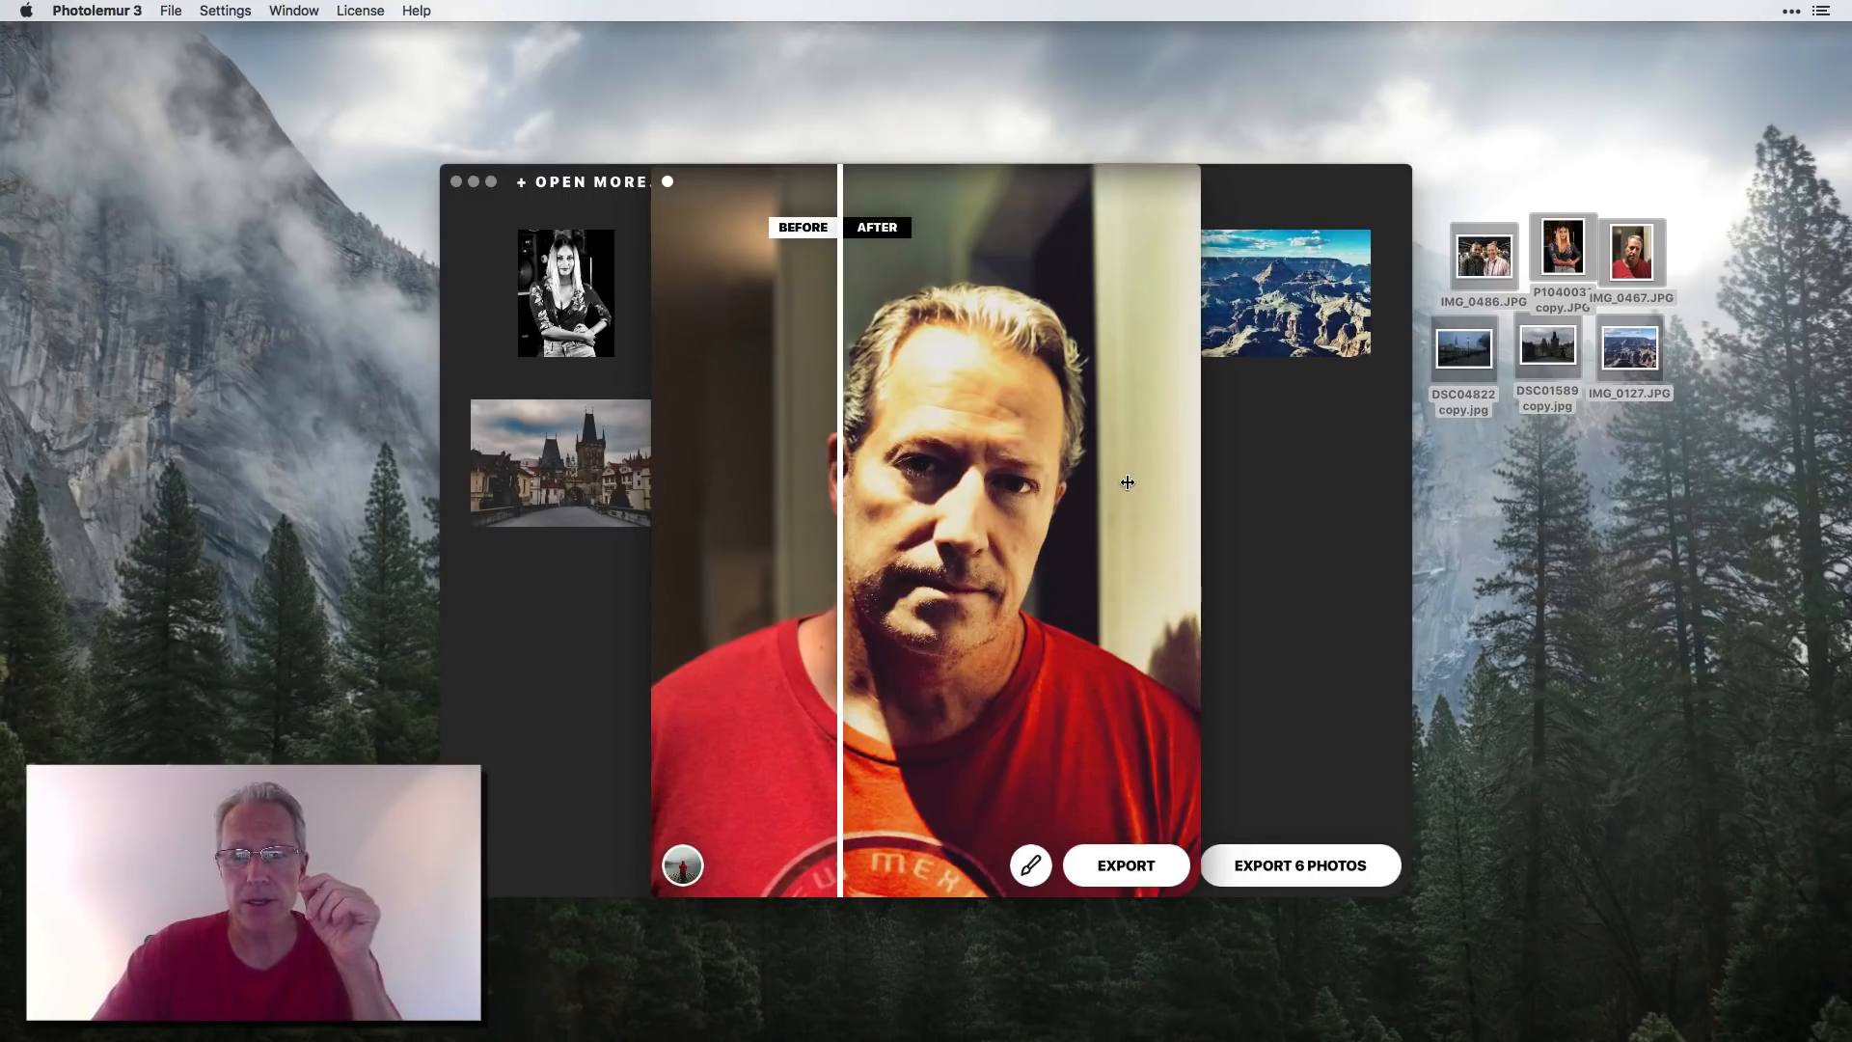
{"action": "left_click_drag", "start_coordinate": [840, 486], "coordinate": [897, 516]}
- Reset the man's portrait to No Style and return to the gallery
{"action": "left_click", "coordinate": [683, 865]}
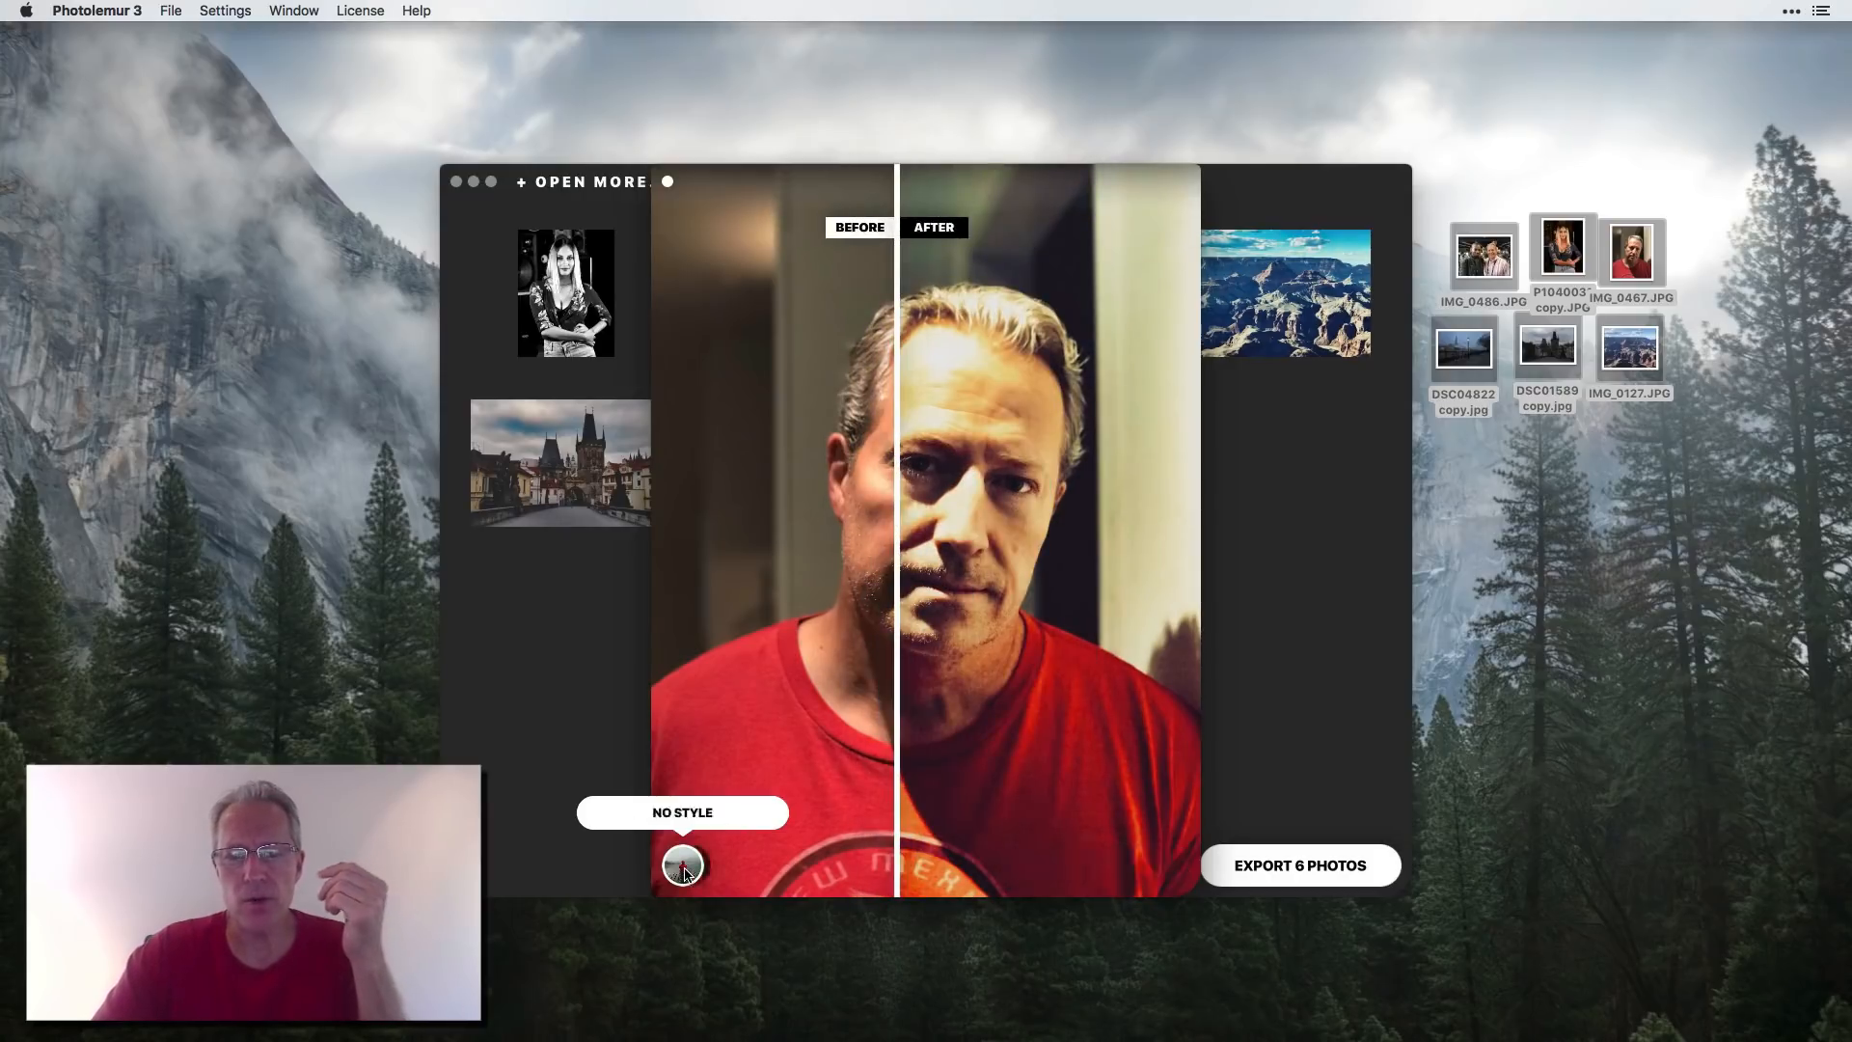
{"action": "left_click", "coordinate": [701, 842]}
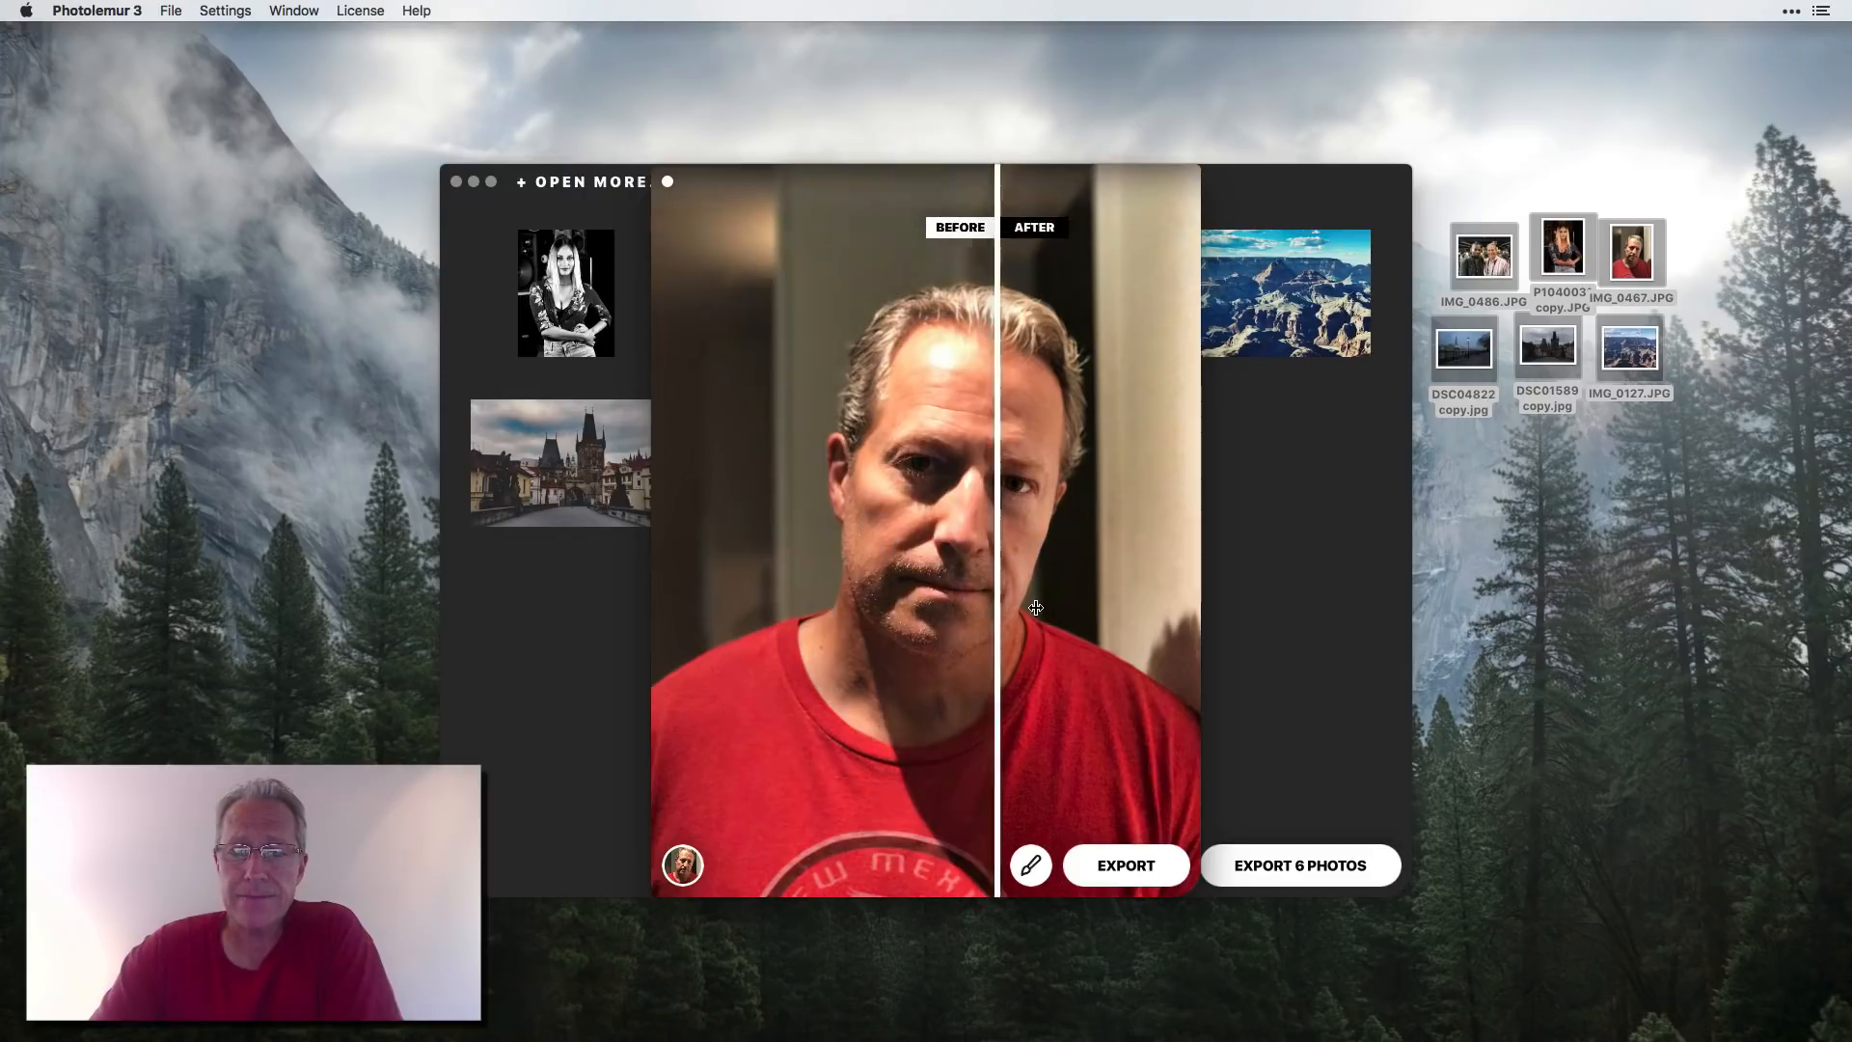
{"action": "left_click", "coordinate": [668, 182]}
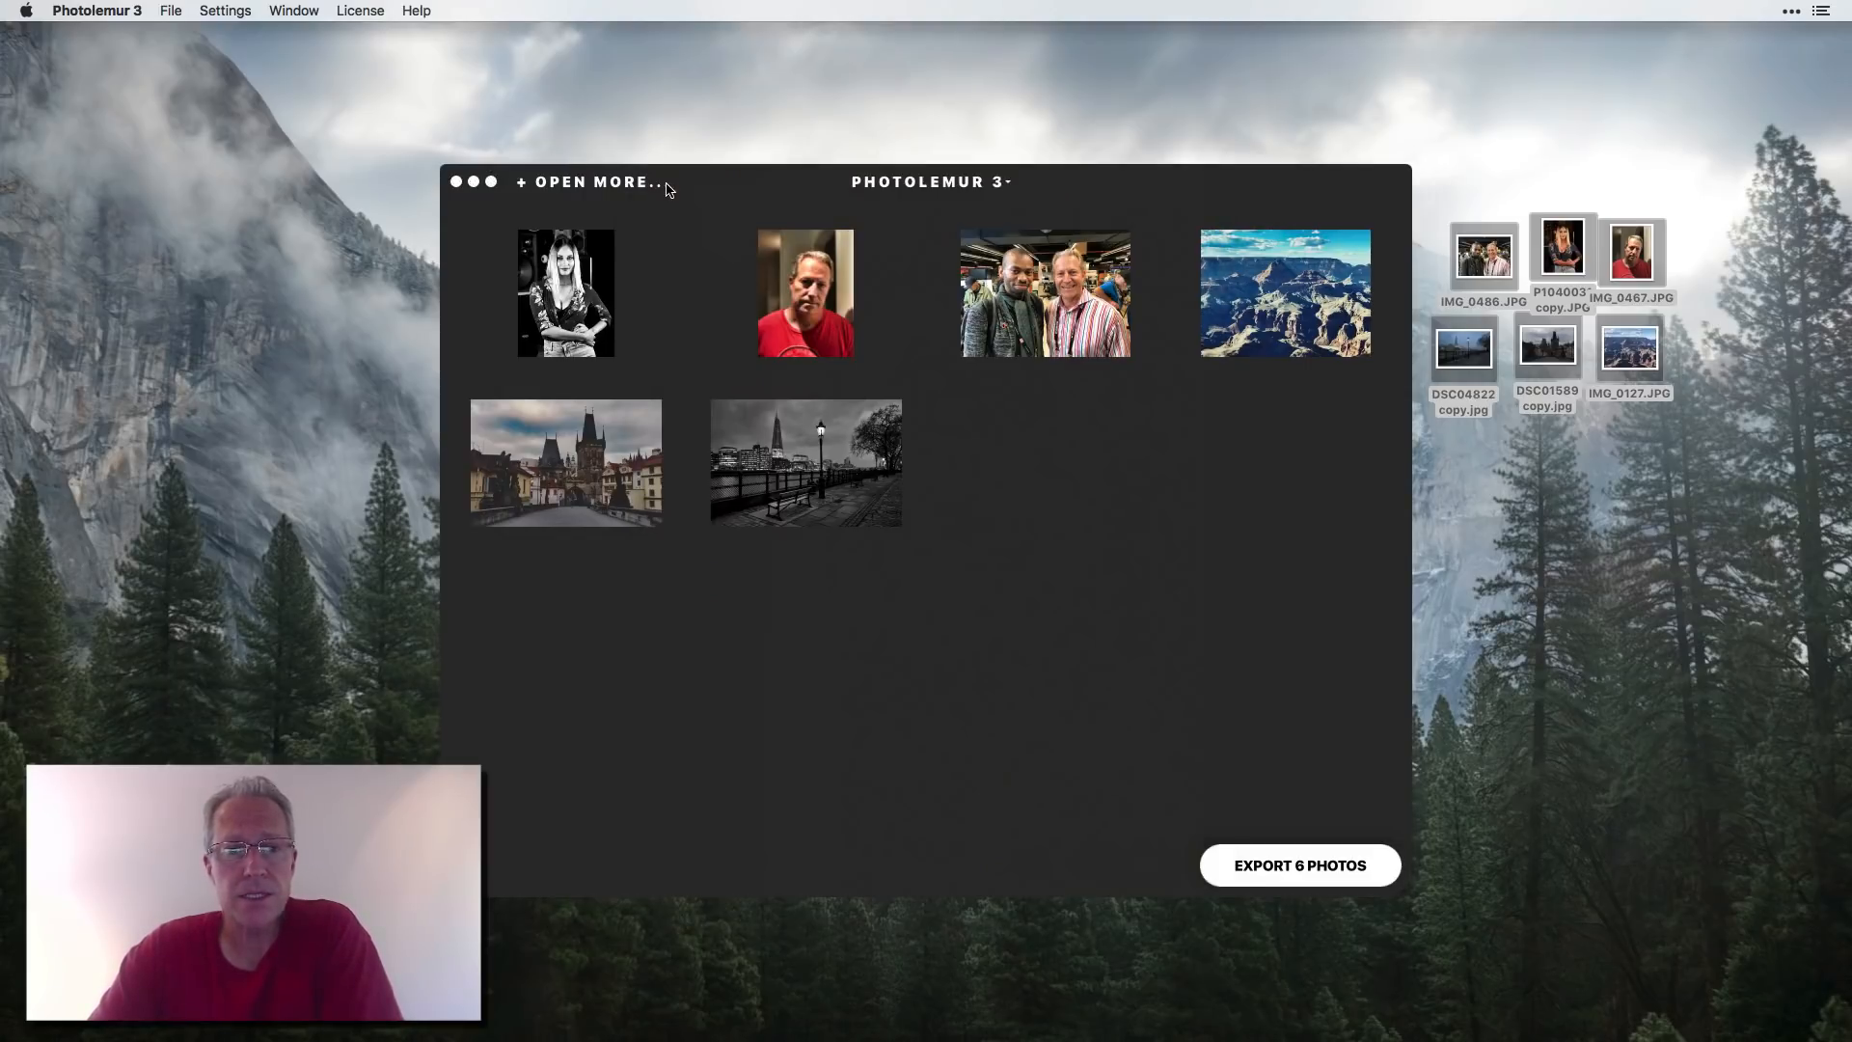
- Open the black-and-white photo of the woman, compare it with the original, and reset it to No Style
{"action": "left_click", "coordinate": [565, 274]}
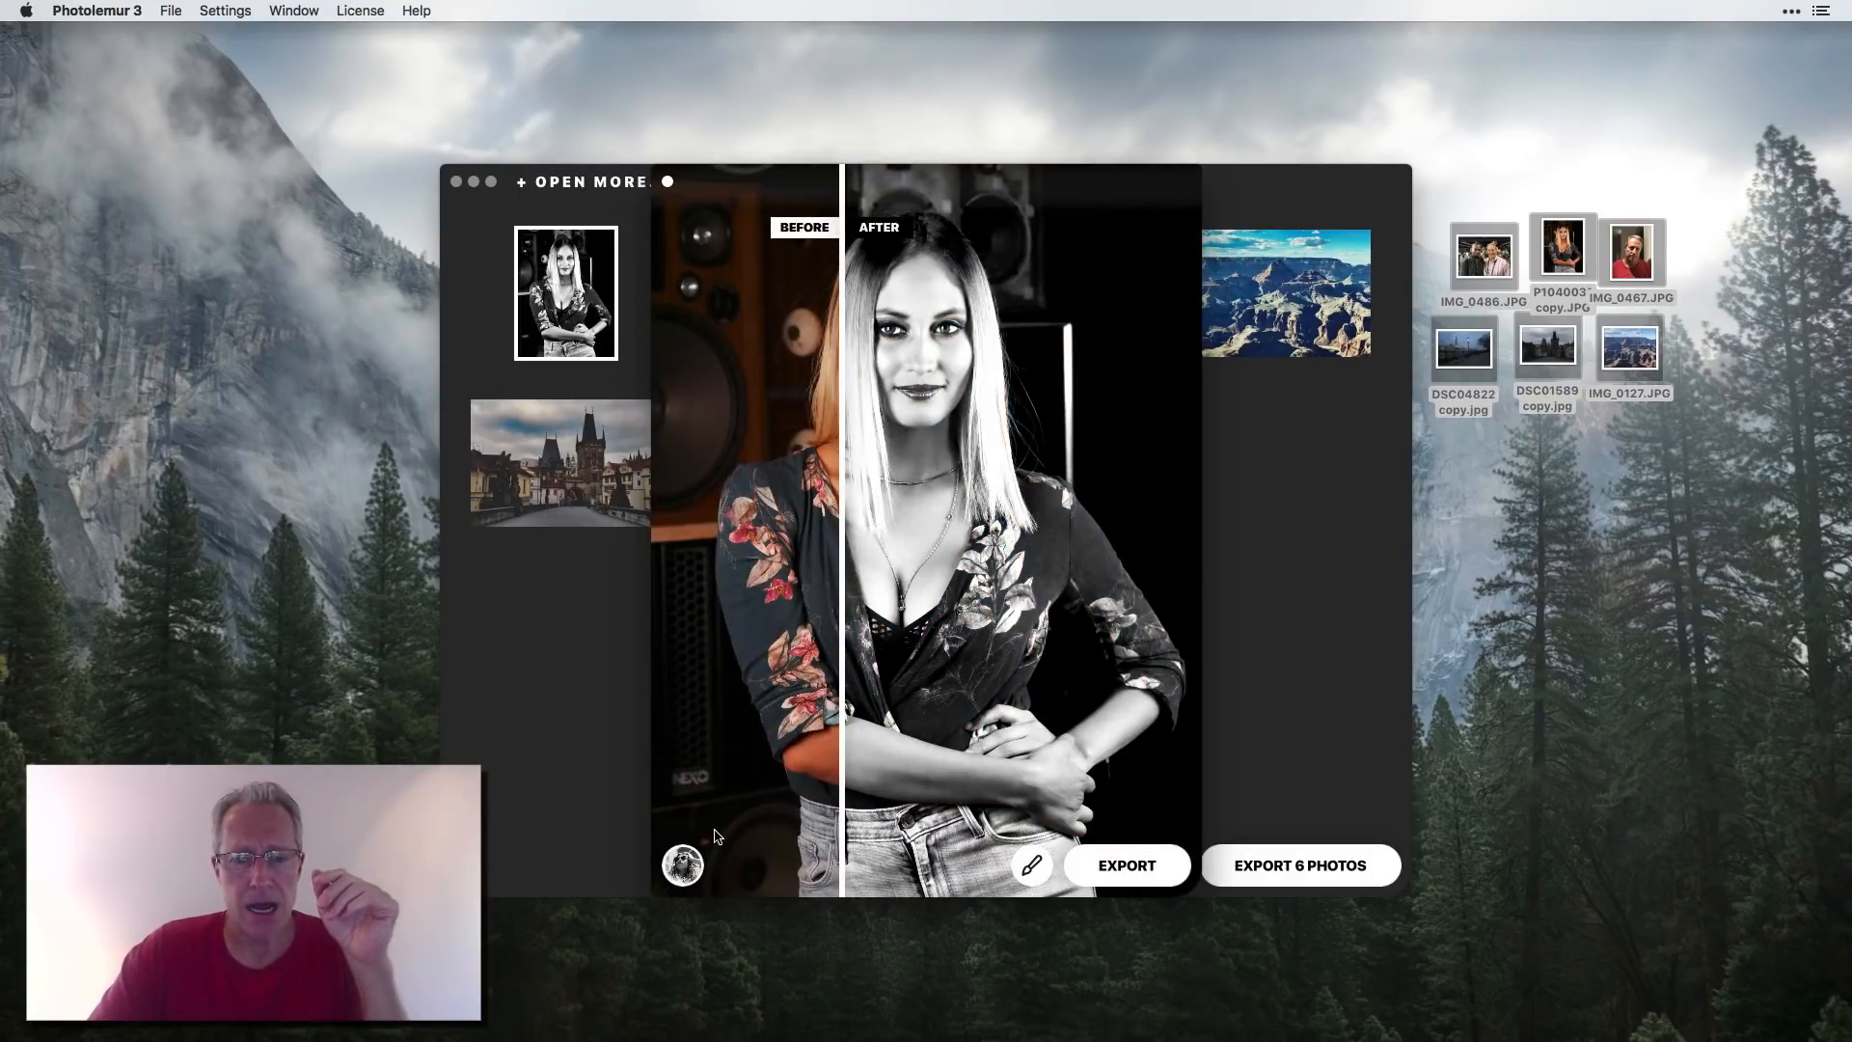
{"action": "left_click_drag", "start_coordinate": [842, 598], "coordinate": [892, 495]}
{"action": "left_click", "coordinate": [687, 865]}
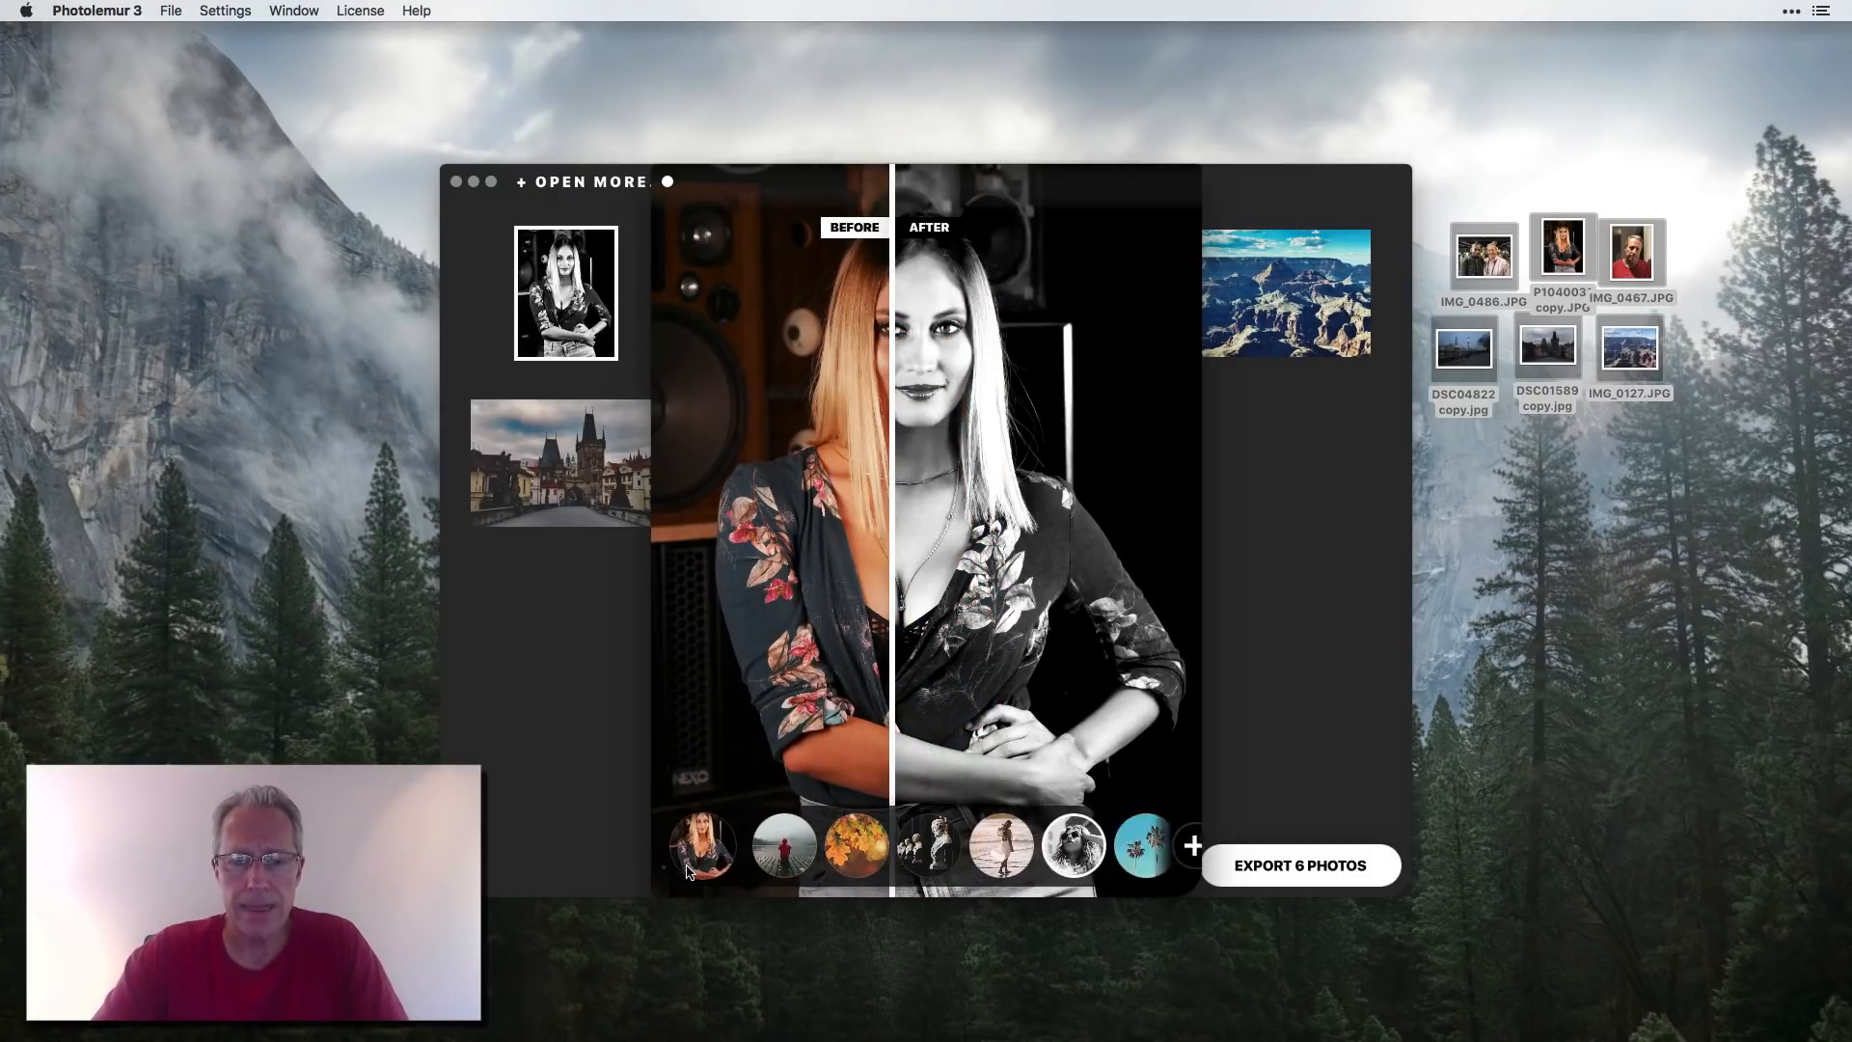
{"action": "left_click", "coordinate": [701, 851]}
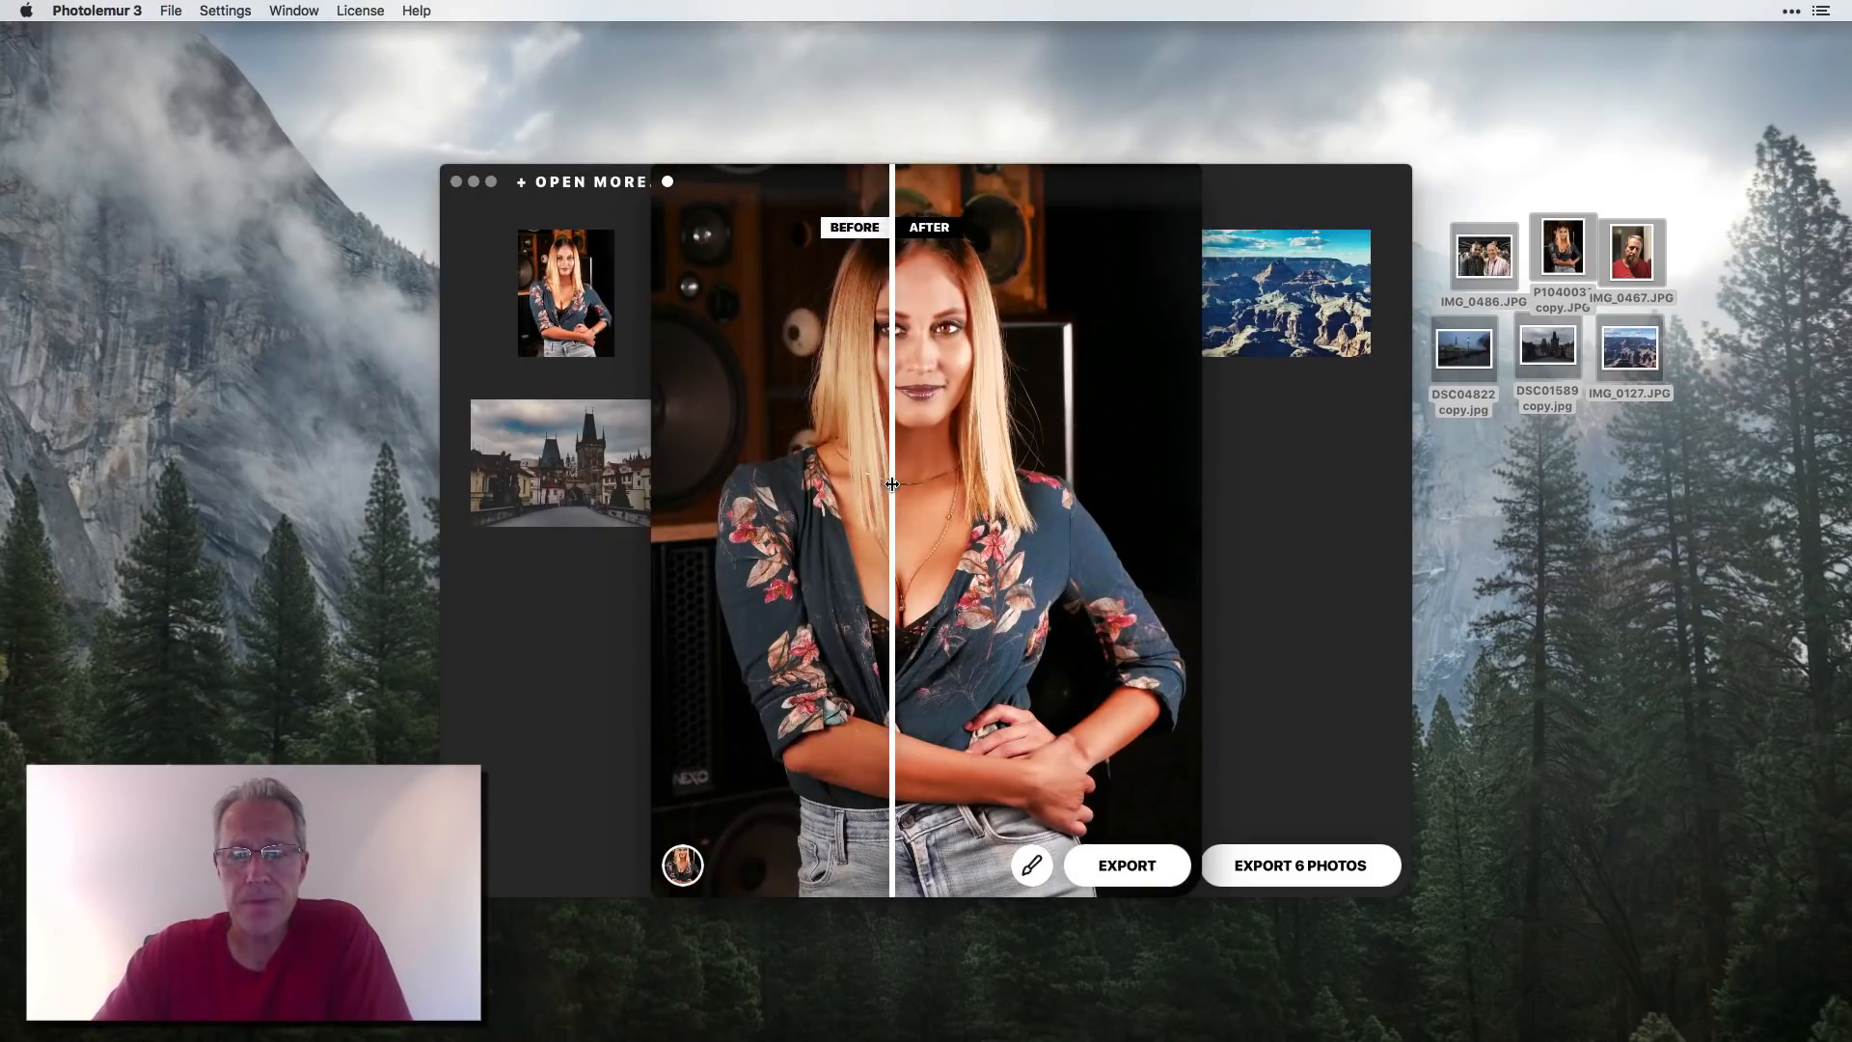
- Compare before and after across the woman's face in the unstyled photo and return to the gallery
{"action": "left_click_drag", "start_coordinate": [888, 485], "coordinate": [825, 472]}
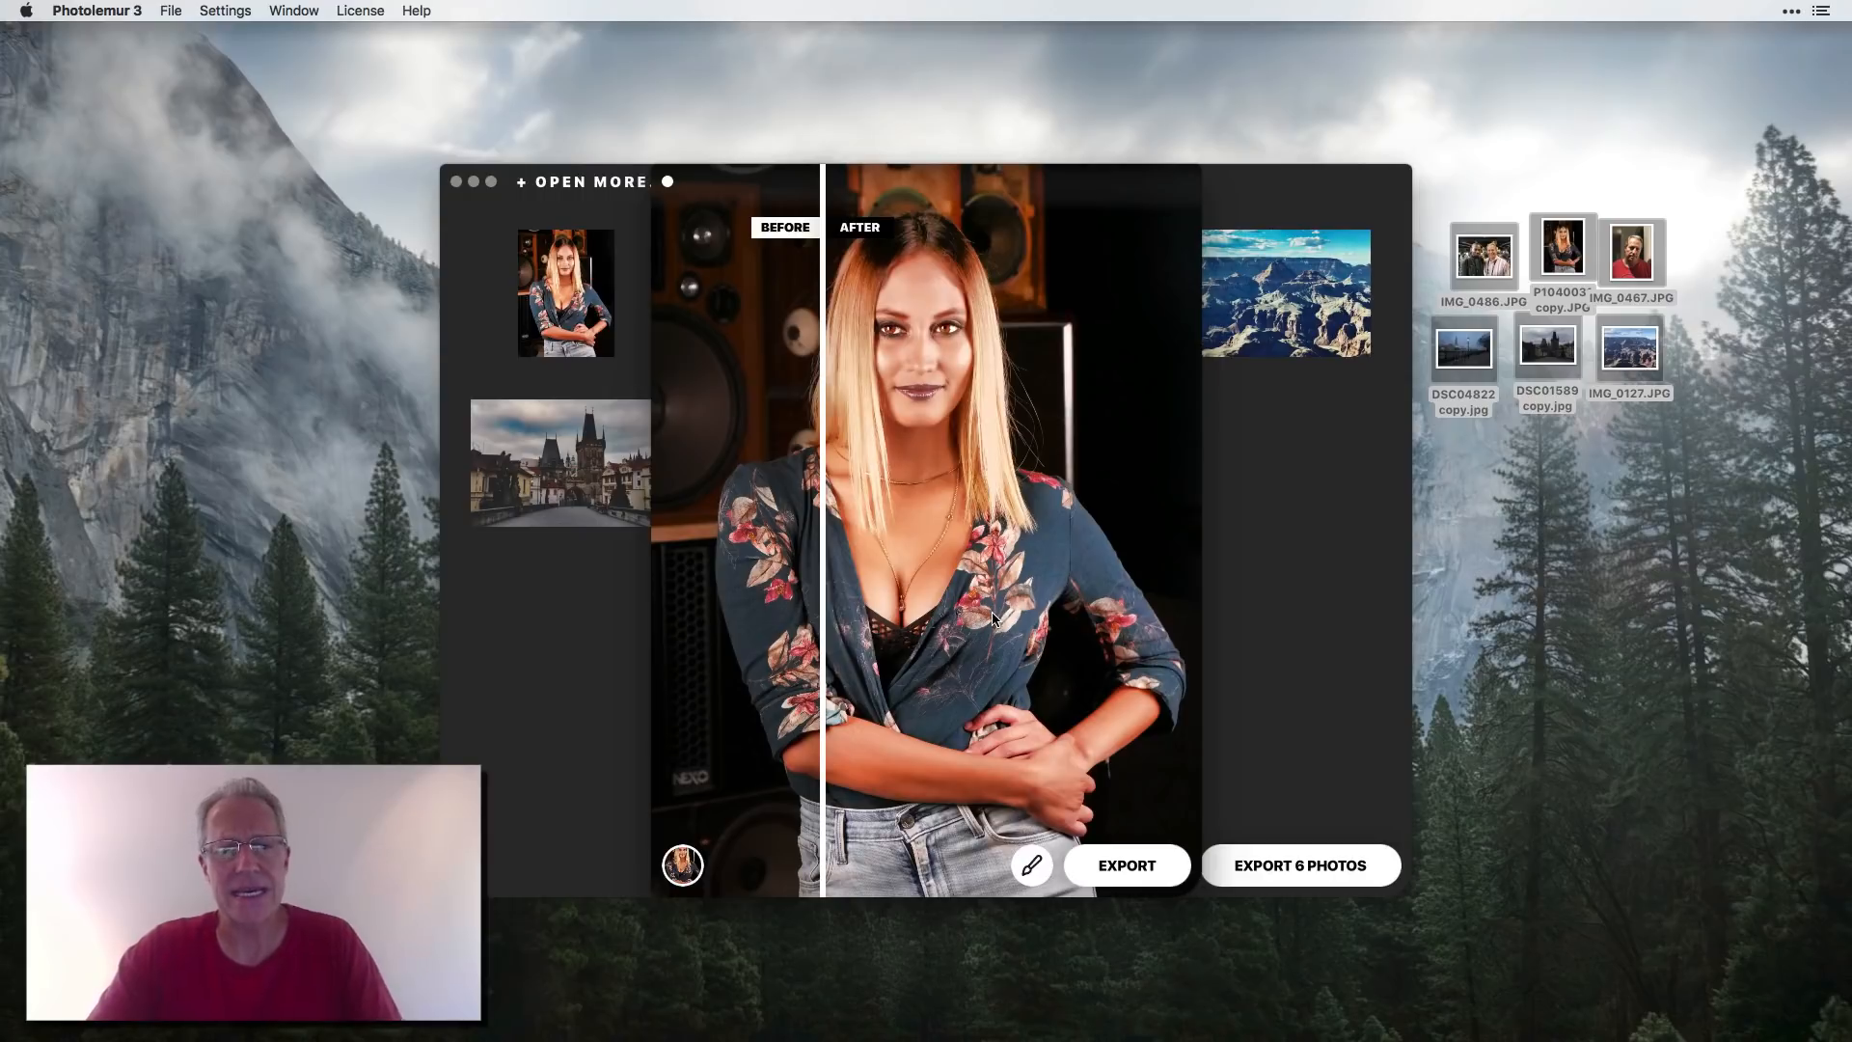
{"action": "mouse_move", "coordinate": [825, 468]}
{"action": "left_mouse_down"}
{"action": "mouse_move", "coordinate": [1302, 454]}
{"action": "mouse_move", "coordinate": [796, 459]}
{"action": "left_mouse_up"}
{"action": "left_click", "coordinate": [673, 189]}
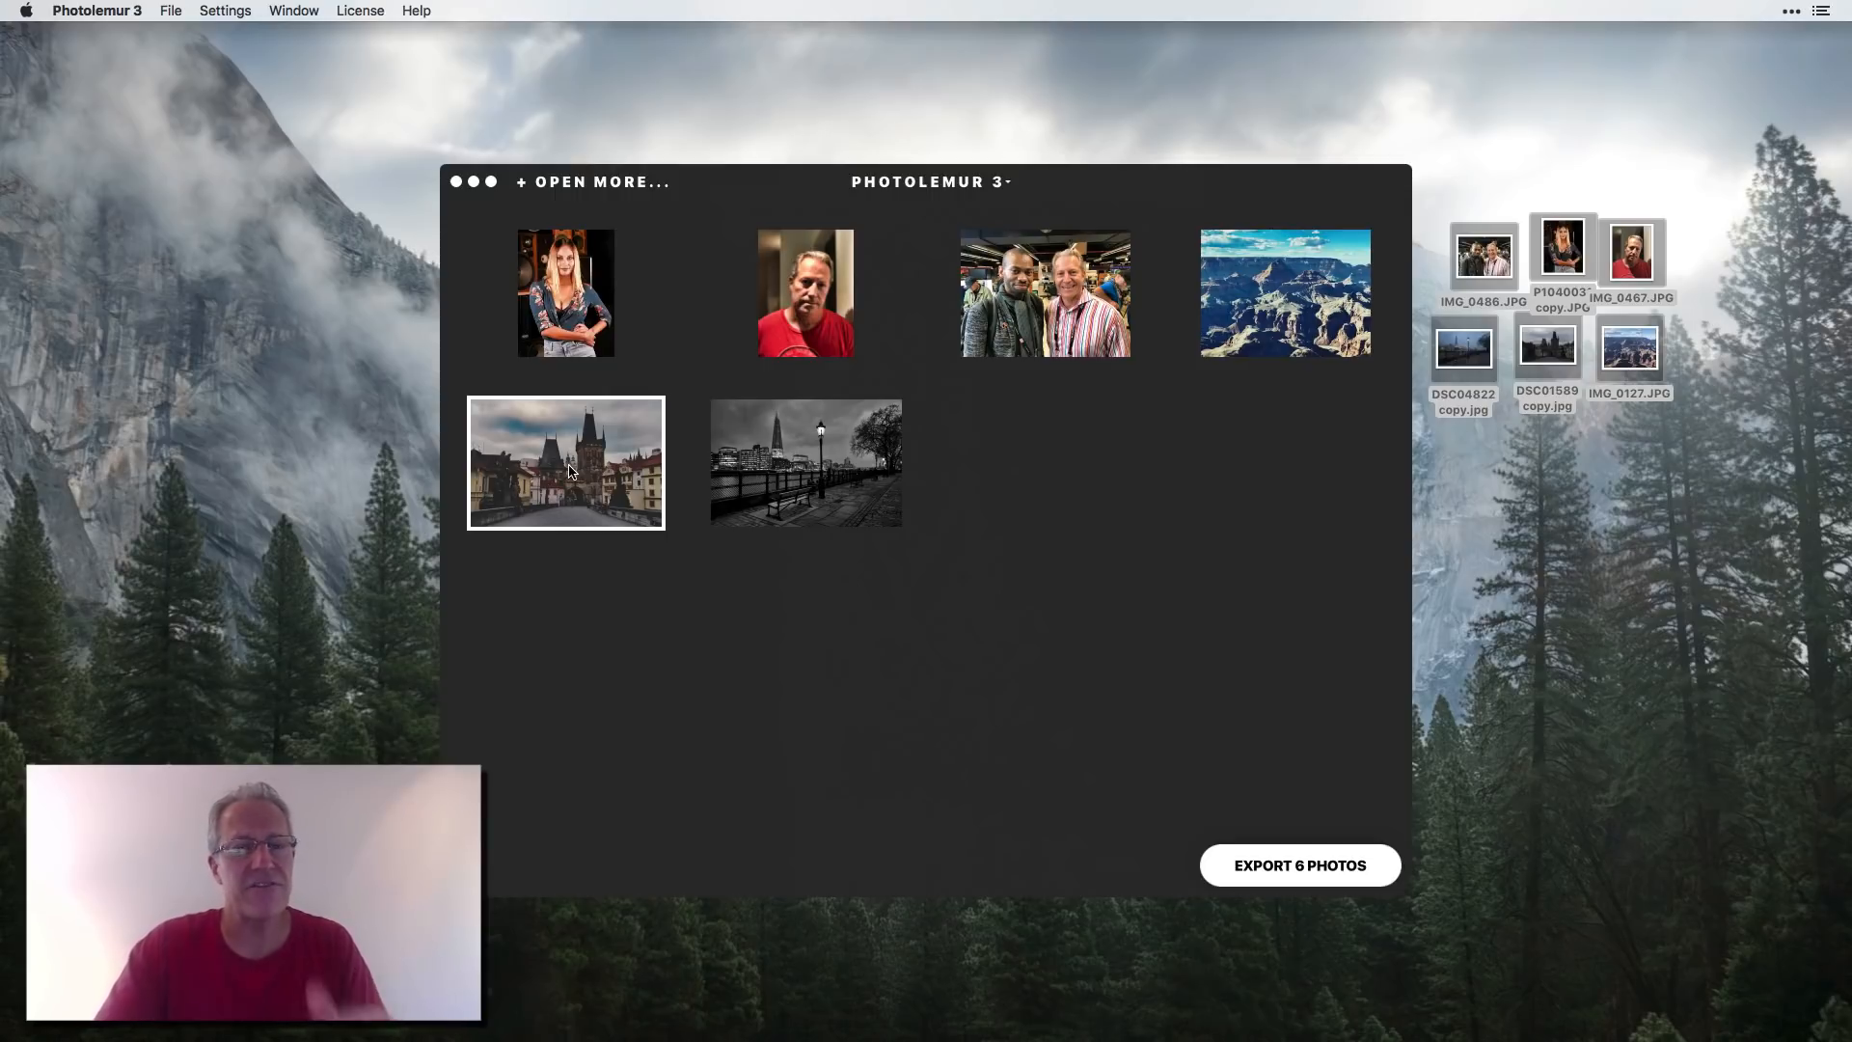
- Open the black-and-white riverside photo with the lamppost
{"action": "left_click", "coordinate": [820, 500]}
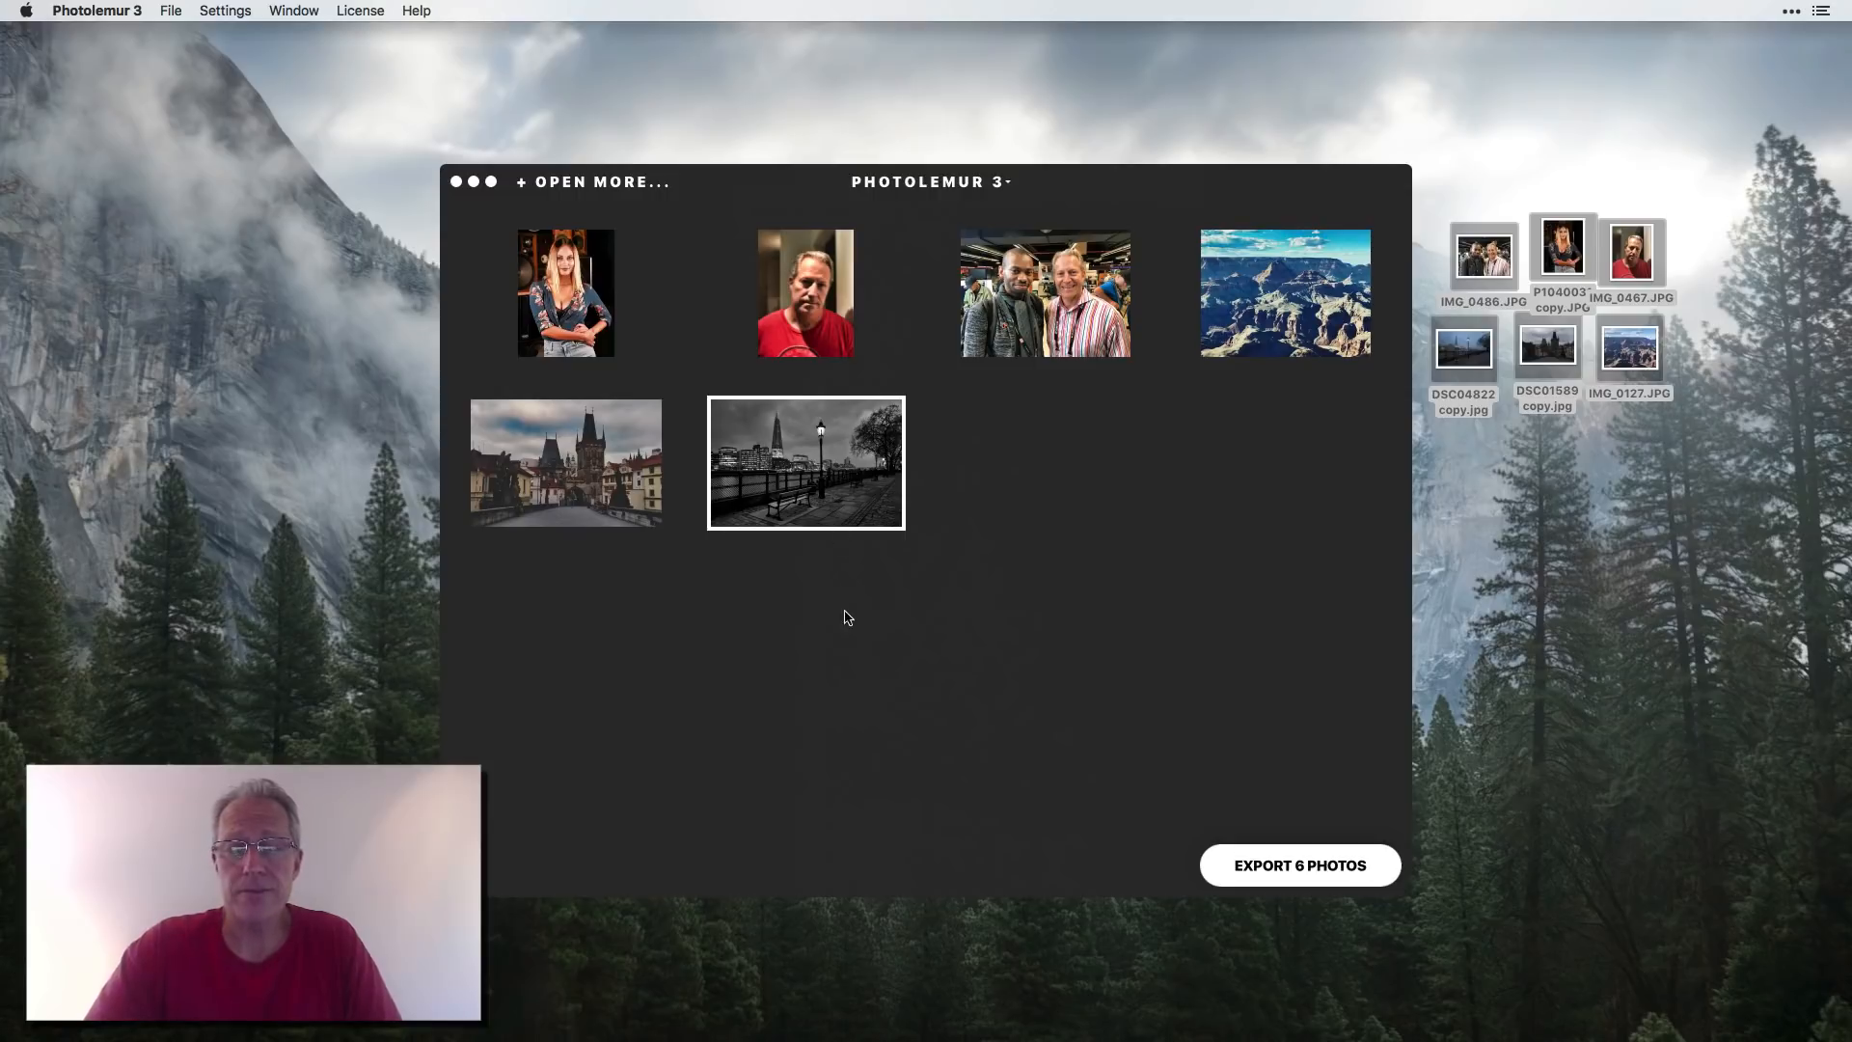